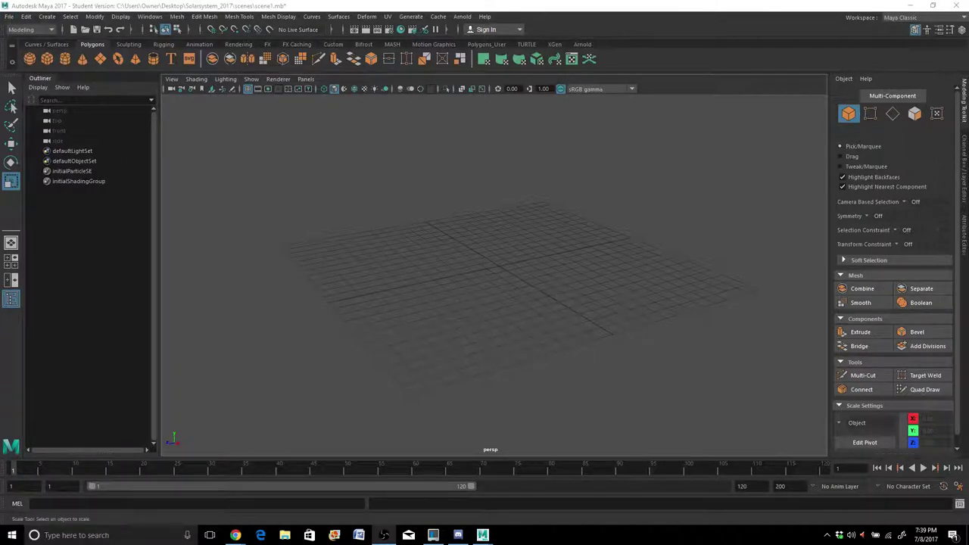
Step: Examine the current project's primary folder locations and leave them unchanged
{"action": "left_click", "coordinate": [9, 16]}
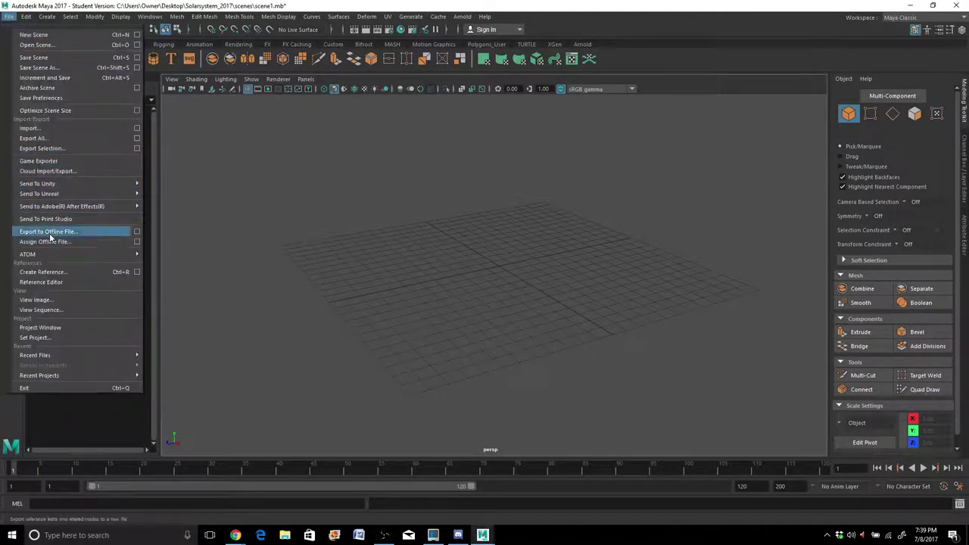
{"action": "left_click", "coordinate": [70, 327]}
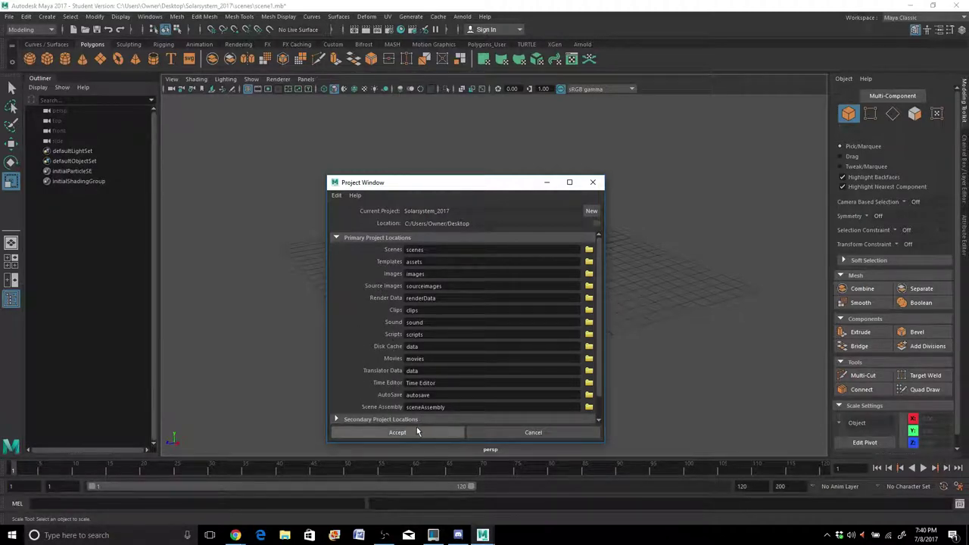
{"action": "left_click", "coordinate": [518, 435]}
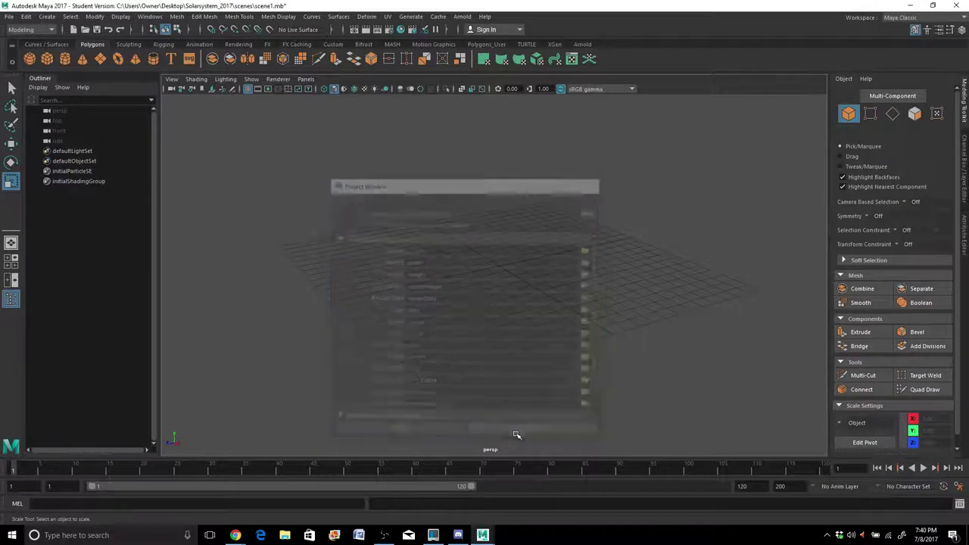
Step: Set the Solarsystem_2017 folder on the Desktop as the active project
{"action": "left_click", "coordinate": [8, 17]}
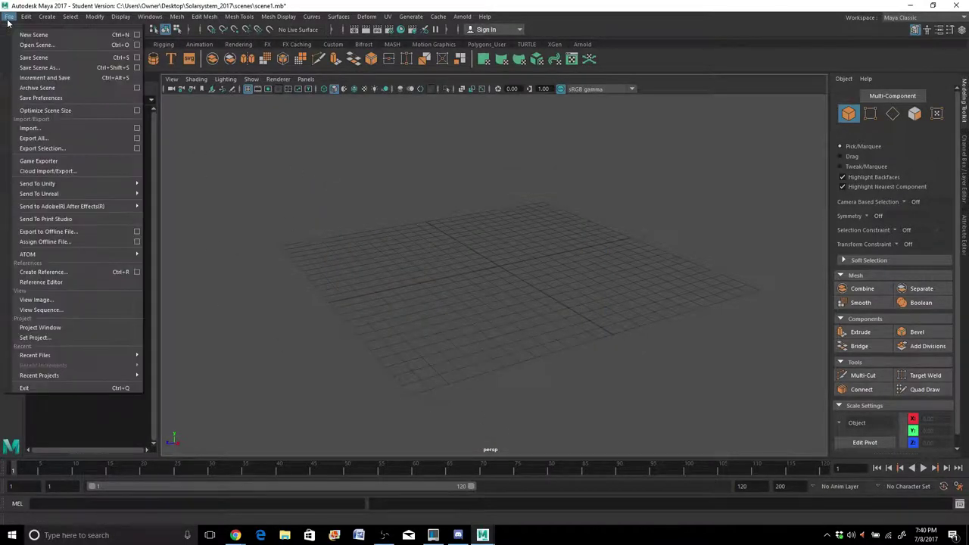
{"action": "left_click", "coordinate": [37, 336]}
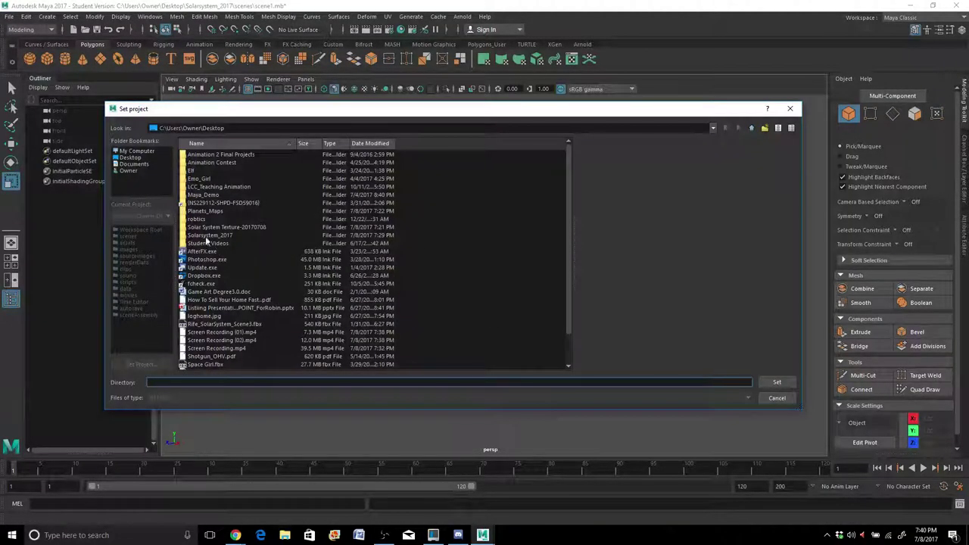
{"action": "left_click", "coordinate": [210, 236]}
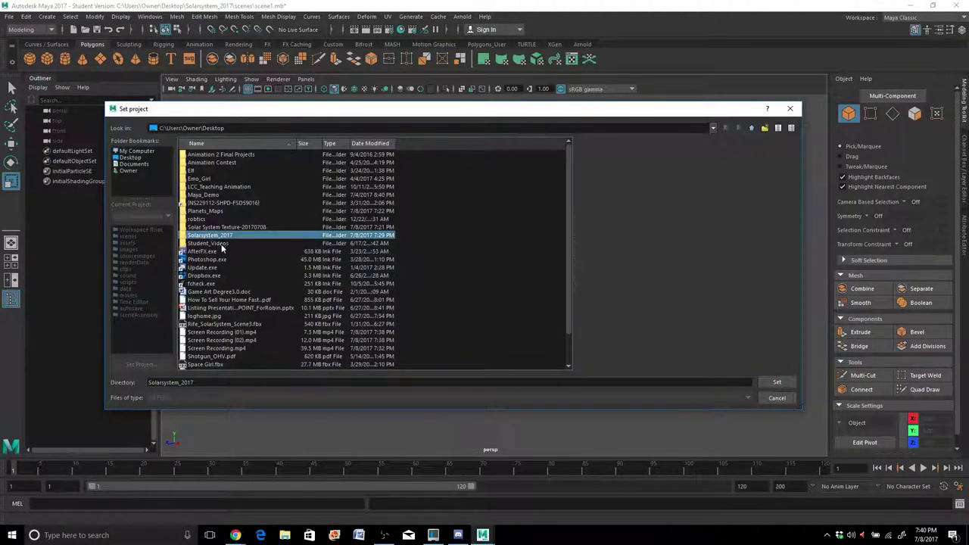
{"action": "left_click", "coordinate": [780, 384]}
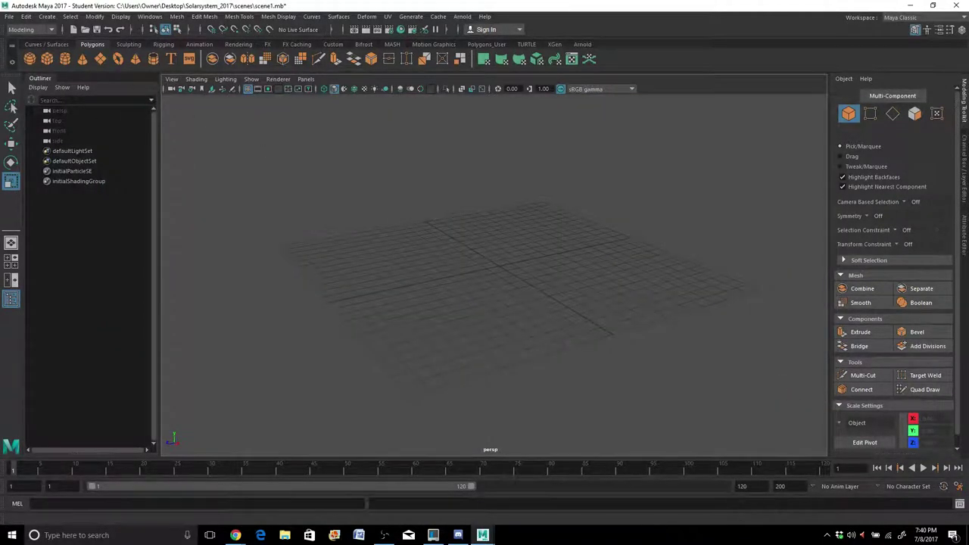
Step: Save the scene over scene1.mb in the project's scenes folder and activate the Scale tool
{"action": "left_click", "coordinate": [8, 18]}
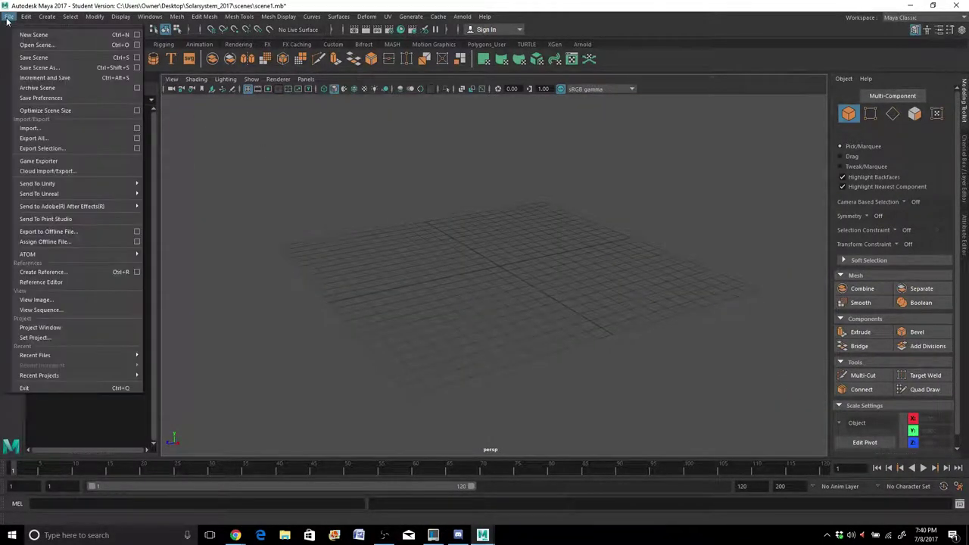
{"action": "left_click", "coordinate": [34, 68]}
{"action": "left_click", "coordinate": [211, 163]}
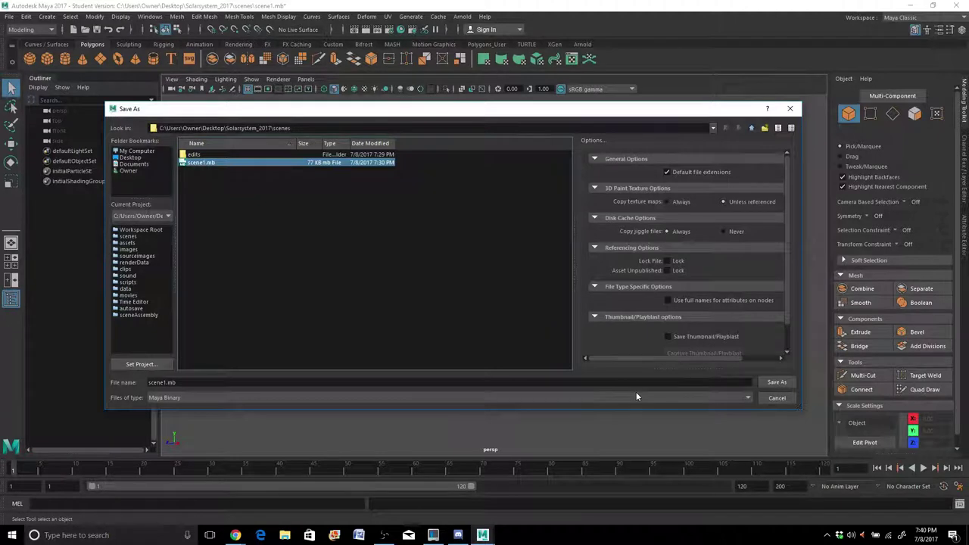
{"action": "left_click", "coordinate": [780, 382]}
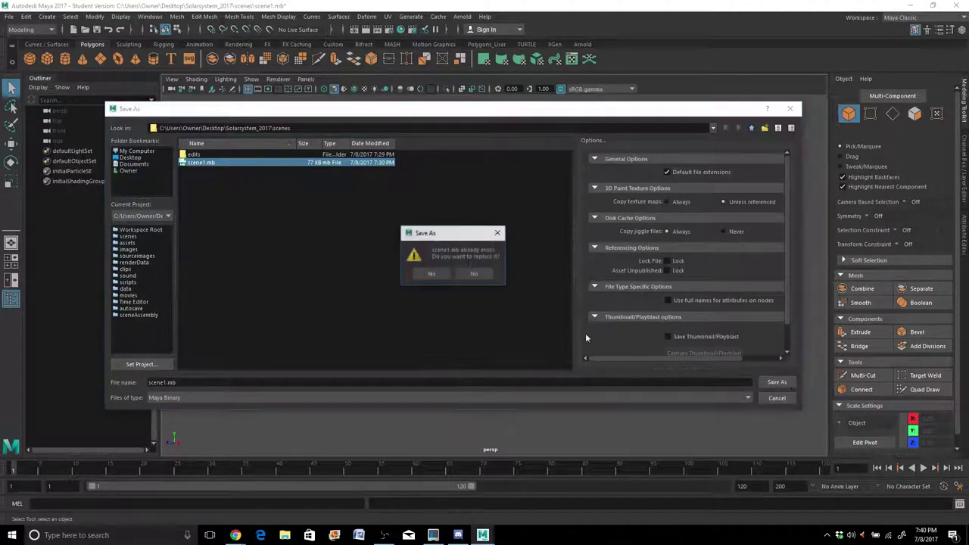
{"action": "left_click", "coordinate": [431, 274]}
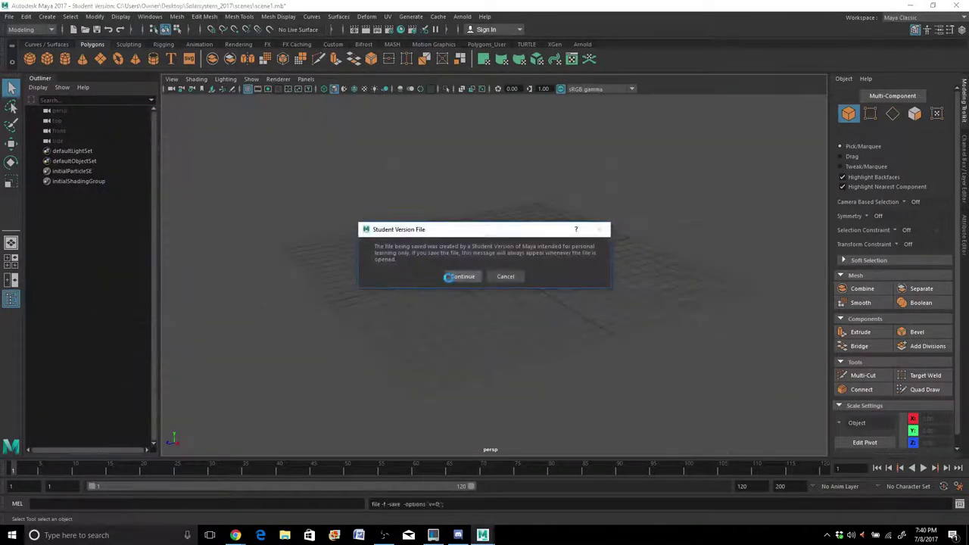
{"action": "left_click", "coordinate": [447, 277]}
{"action": "key", "text": "r"}
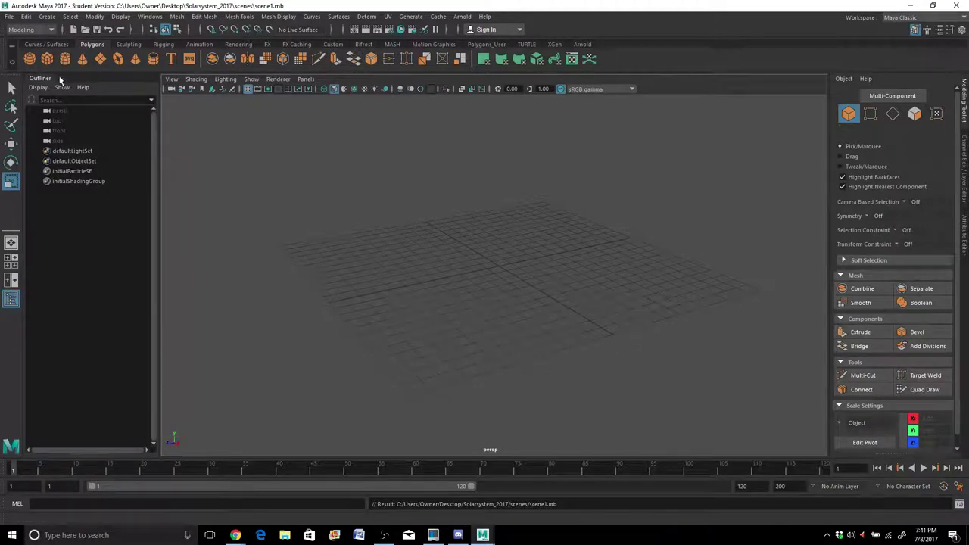
{"action": "left_click", "coordinate": [13, 47]}
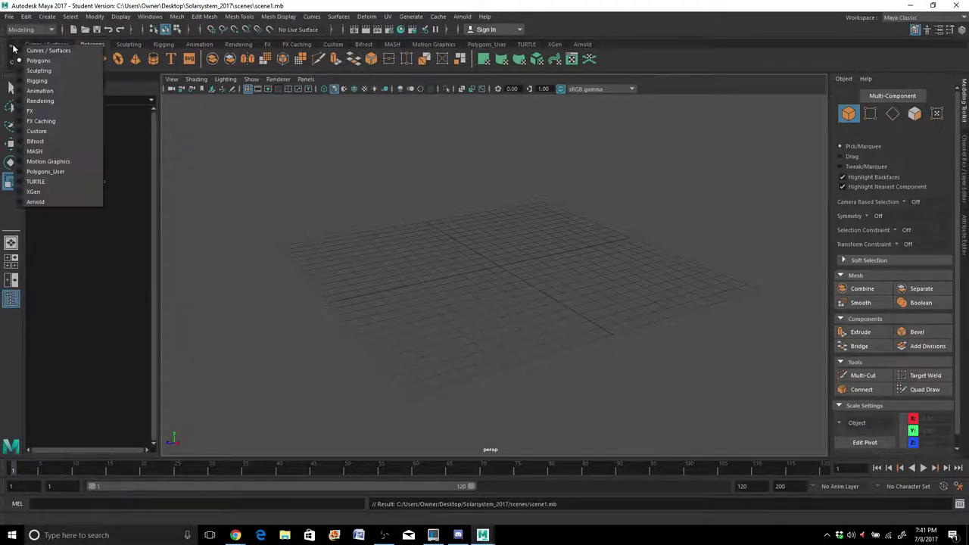
{"action": "left_click", "coordinate": [191, 114]}
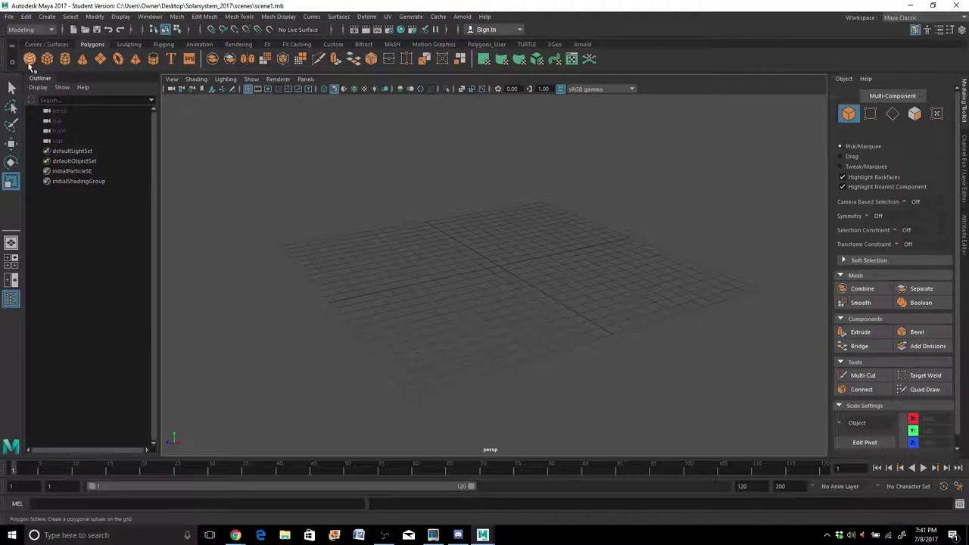
Step: Create a new custom shelf named Coral_Modeling
{"action": "left_click", "coordinate": [12, 61]}
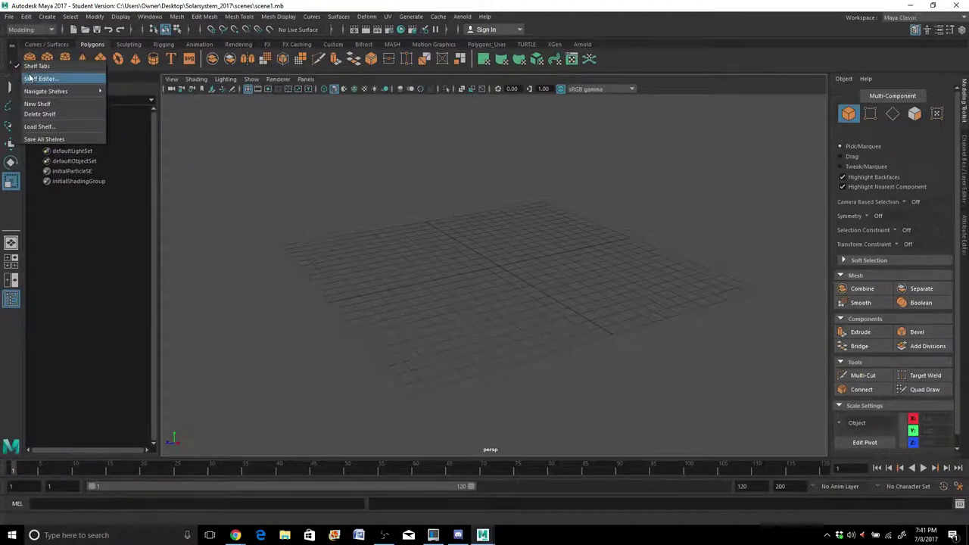
{"action": "left_click", "coordinate": [46, 104]}
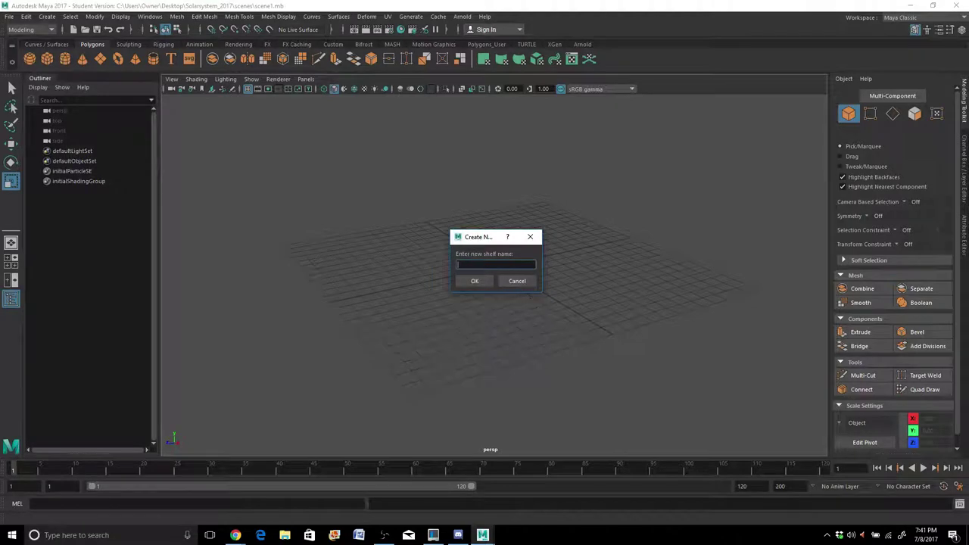
{"action": "type", "text": "Coral_Mod"}
{"action": "type", "text": "eling"}
{"action": "left_click", "coordinate": [474, 280]}
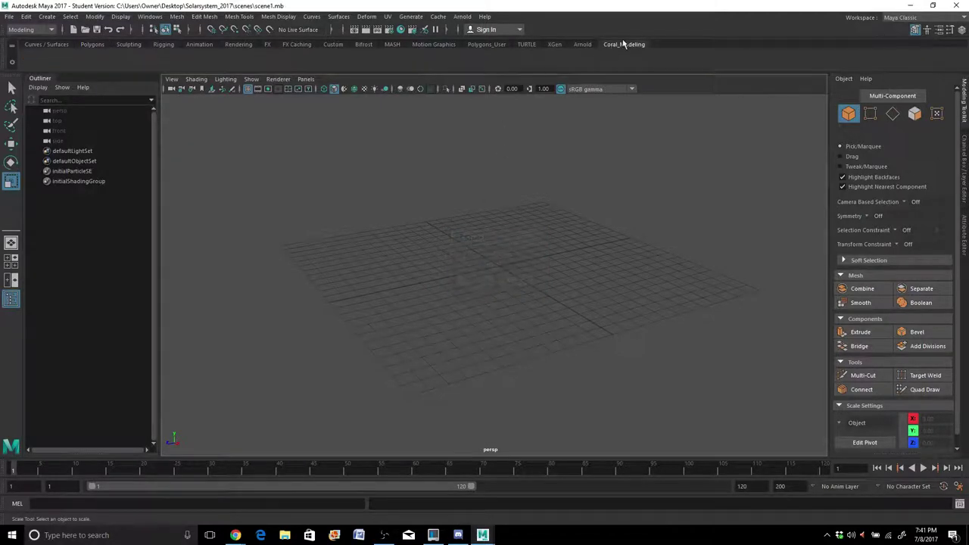
Step: Look through the Arnold, Rigging and Animation shelves and return to the Coral_Modeling shelf
{"action": "left_click", "coordinate": [582, 44]}
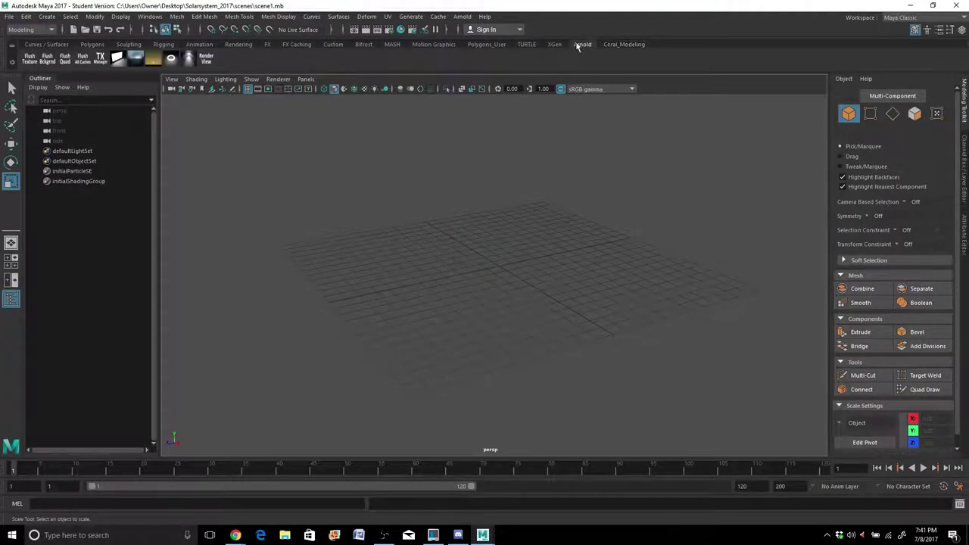
{"action": "left_click", "coordinate": [168, 43]}
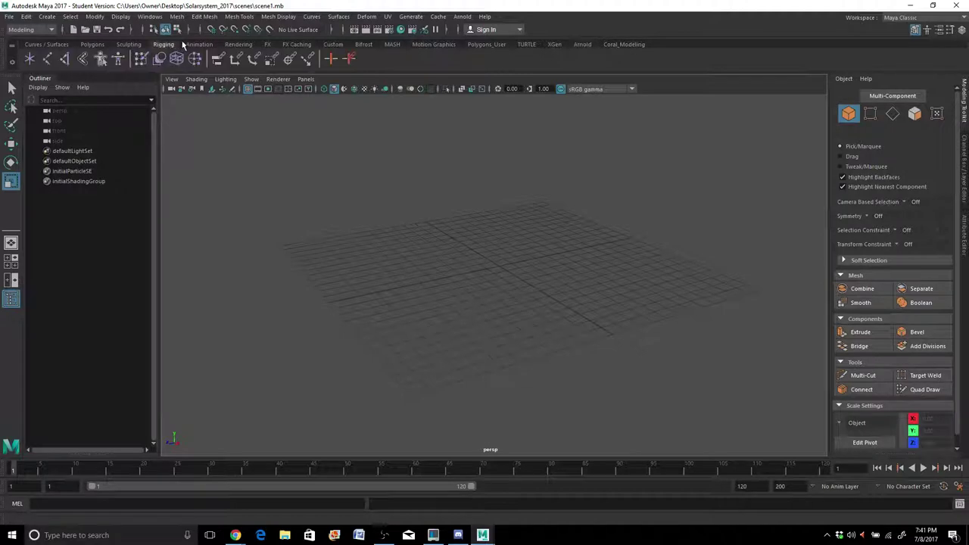
{"action": "left_click", "coordinate": [190, 45]}
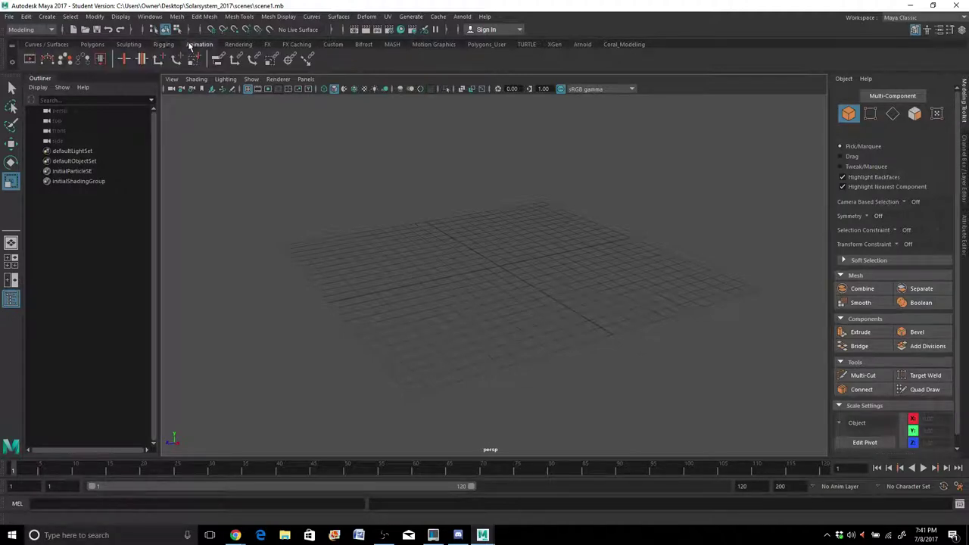
{"action": "left_click", "coordinate": [619, 44]}
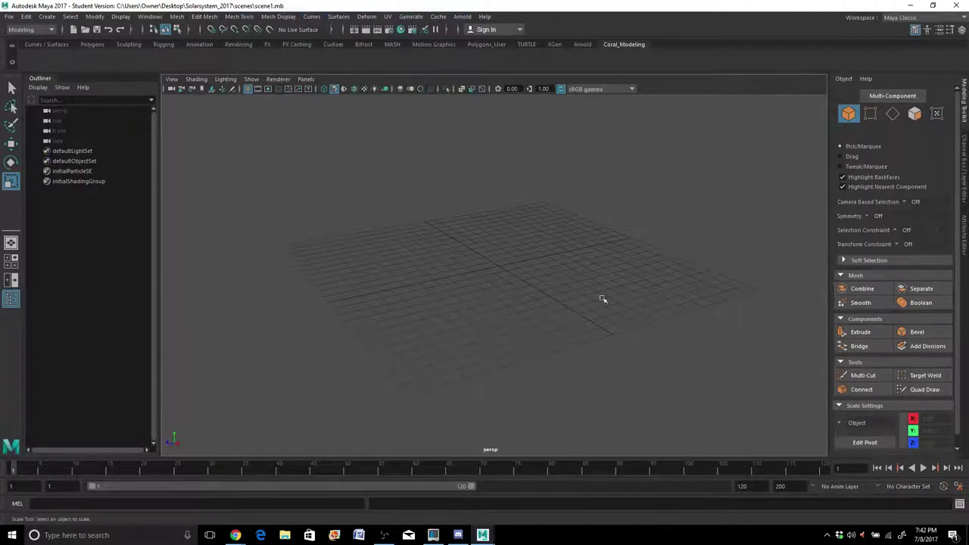
Step: Create a polygon sphere primitive at the centre of the grid
{"action": "left_click_drag", "start_coordinate": [591, 296], "coordinate": [515, 272], "text": "alt"}
{"action": "left_click", "coordinate": [52, 18]}
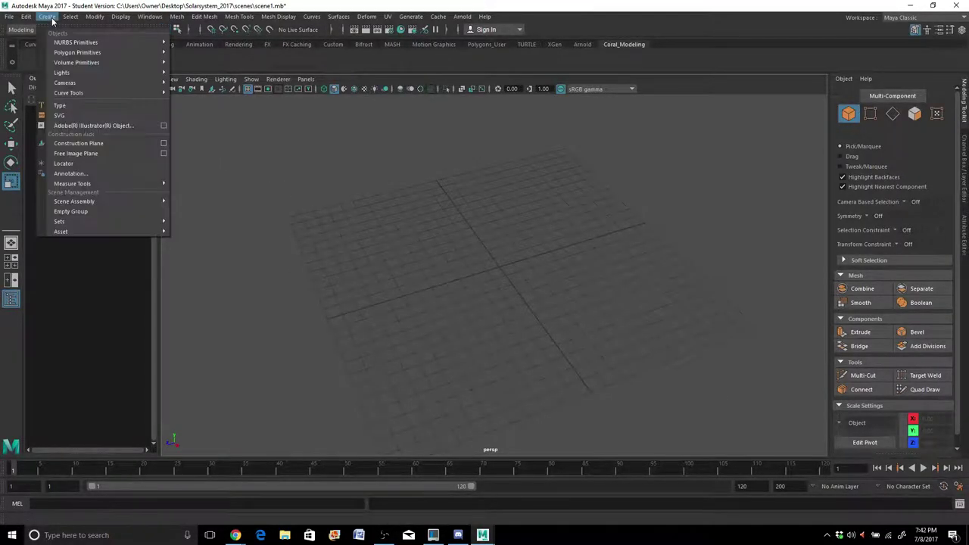
{"action": "mouse_move", "coordinate": [61, 53]}
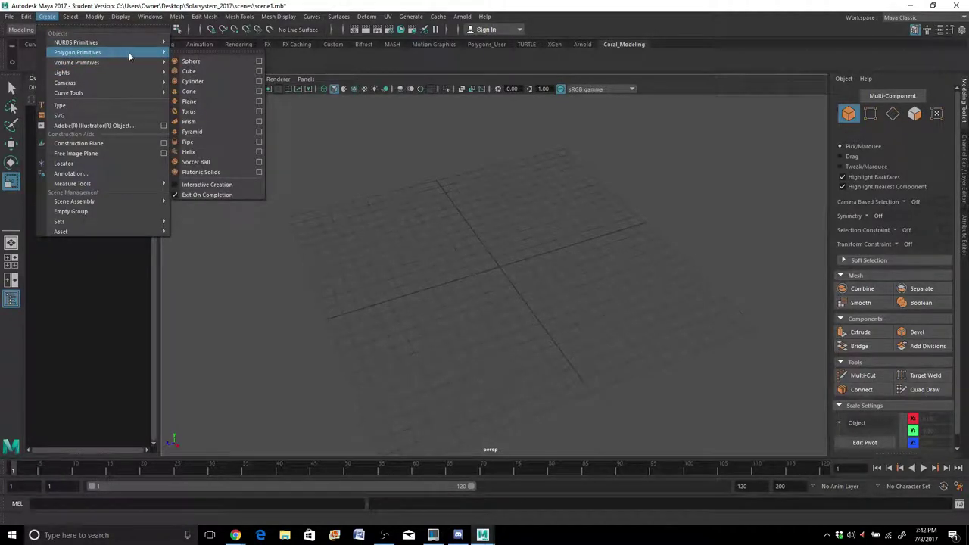
{"action": "left_click", "coordinate": [191, 63]}
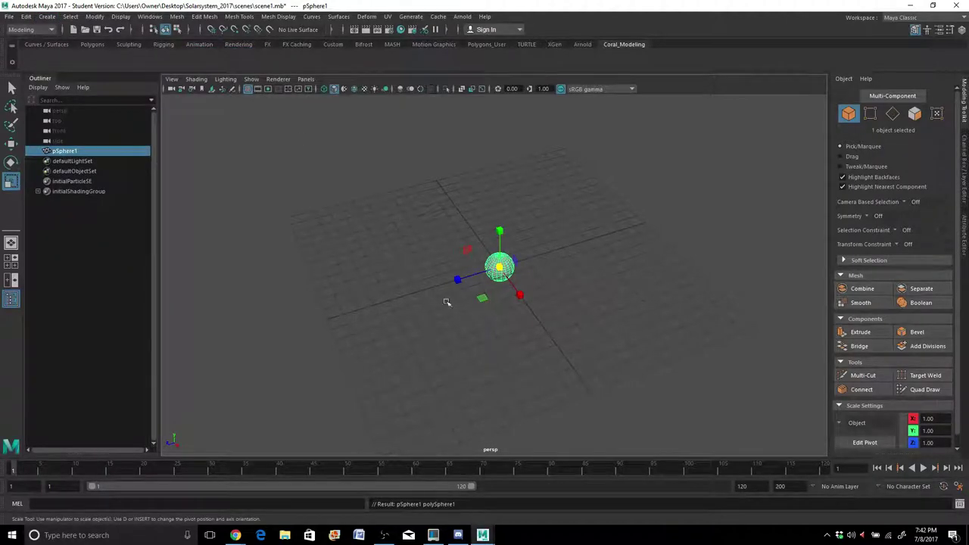
Step: Scale the sphere up uniformly on all axes to about 6.31
{"action": "left_click_drag", "start_coordinate": [439, 303], "coordinate": [444, 288], "text": "alt"}
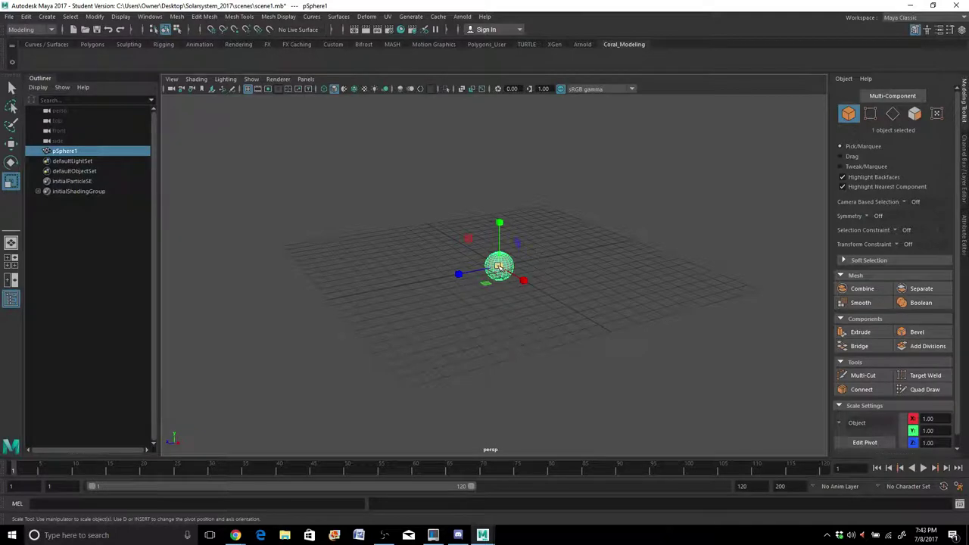
{"action": "left_click_drag", "start_coordinate": [498, 266], "coordinate": [632, 240]}
{"action": "left_click_drag", "start_coordinate": [543, 303], "coordinate": [555, 311], "text": "alt"}
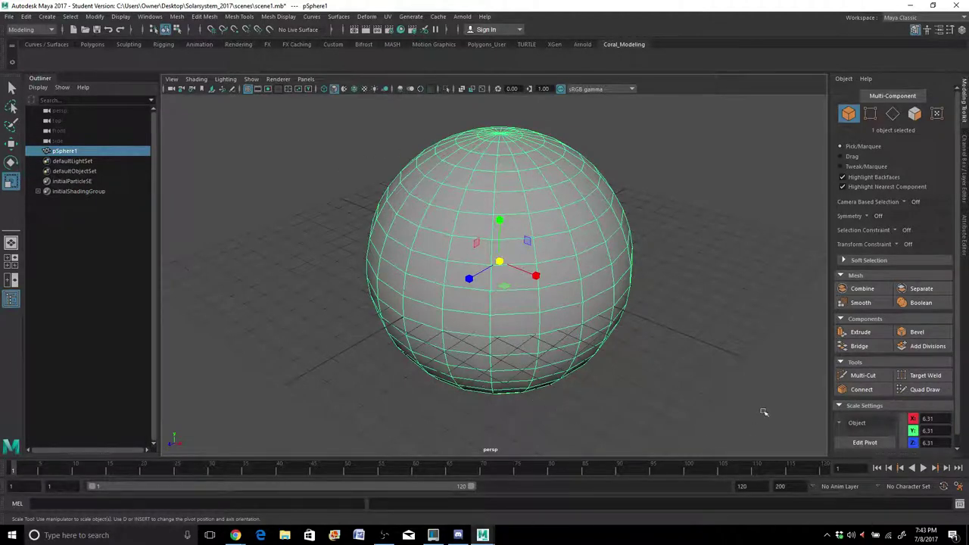
Step: Rename the sphere as mesh_Sun
{"action": "double_click", "coordinate": [61, 151]}
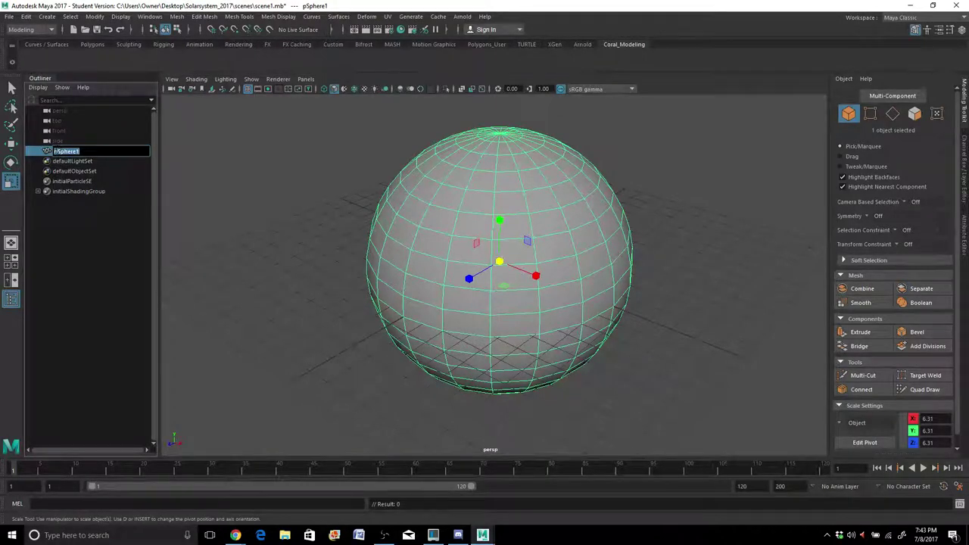
{"action": "left_click", "coordinate": [54, 151]}
{"action": "left_click", "coordinate": [48, 149]}
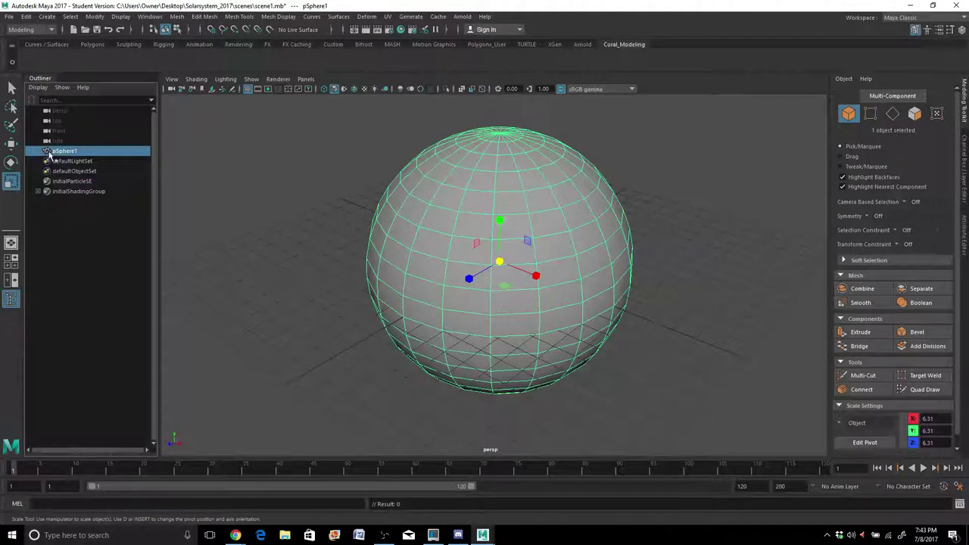
{"action": "double_click", "coordinate": [49, 151]}
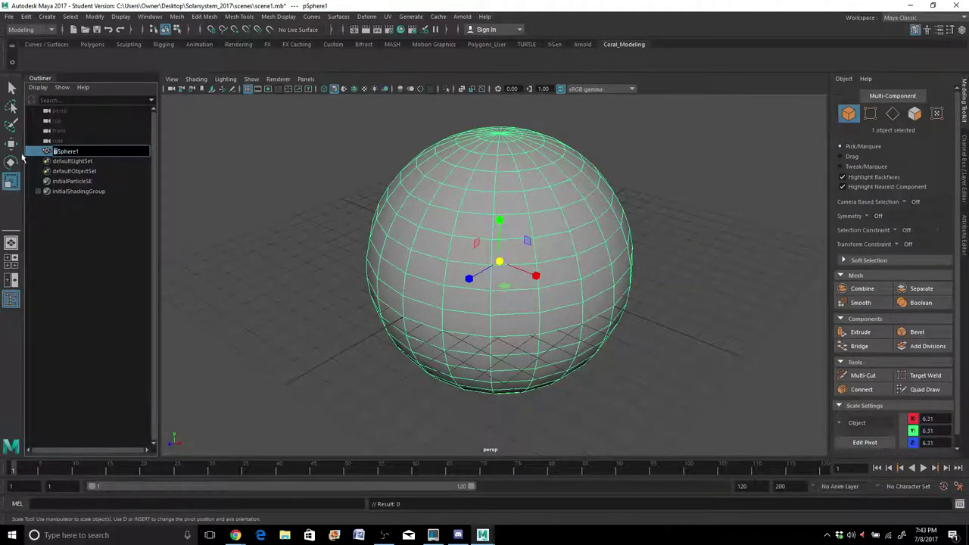
{"action": "type", "text": "mesh"}
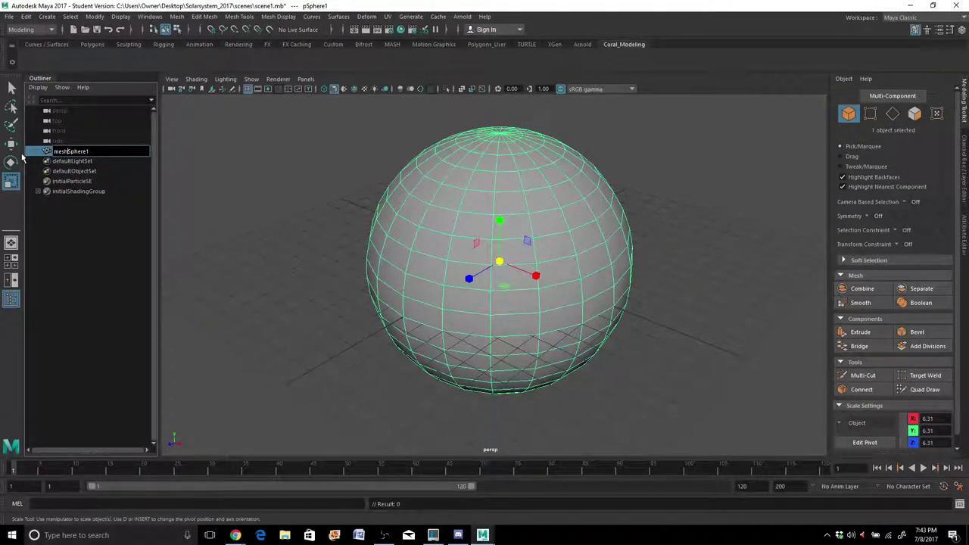
{"action": "key", "text": "Return"}
{"action": "key", "text": "BackSpace"}
{"action": "key", "text": "BackSpace"}
{"action": "key", "text": "BackSpace"}
{"action": "type", "text": "u"}
{"action": "key", "text": "Return"}
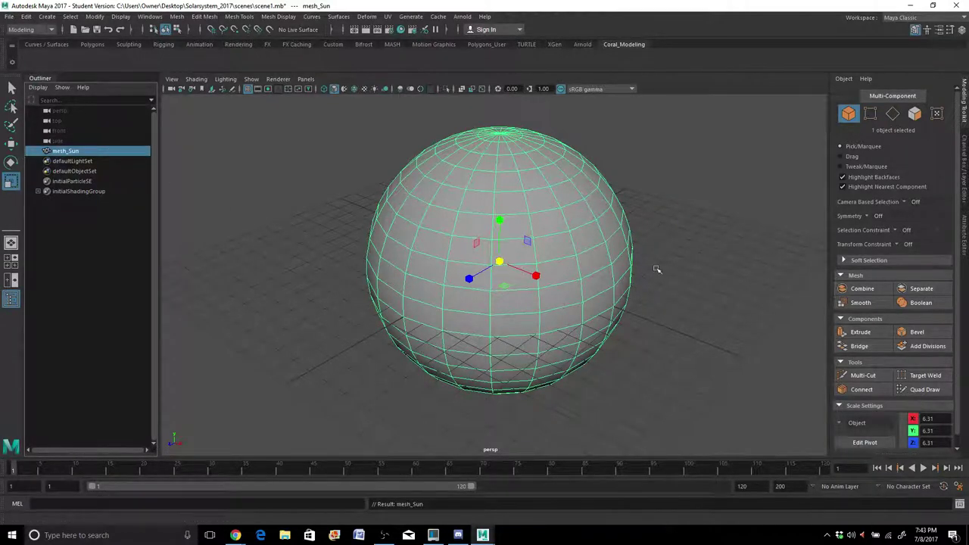
Step: Examine the mesh_Sun sphere's shape attributes, then display its transform channels and view it from a lower angle
{"action": "left_click_drag", "start_coordinate": [293, 343], "coordinate": [329, 331], "text": "alt"}
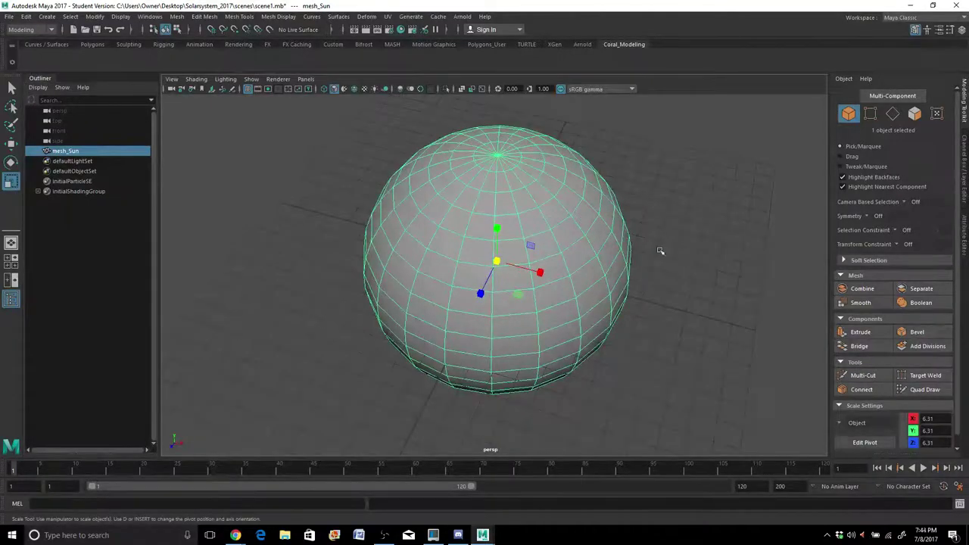
{"action": "left_click_drag", "start_coordinate": [660, 248], "coordinate": [651, 236], "text": "alt"}
{"action": "left_click", "coordinate": [966, 239]}
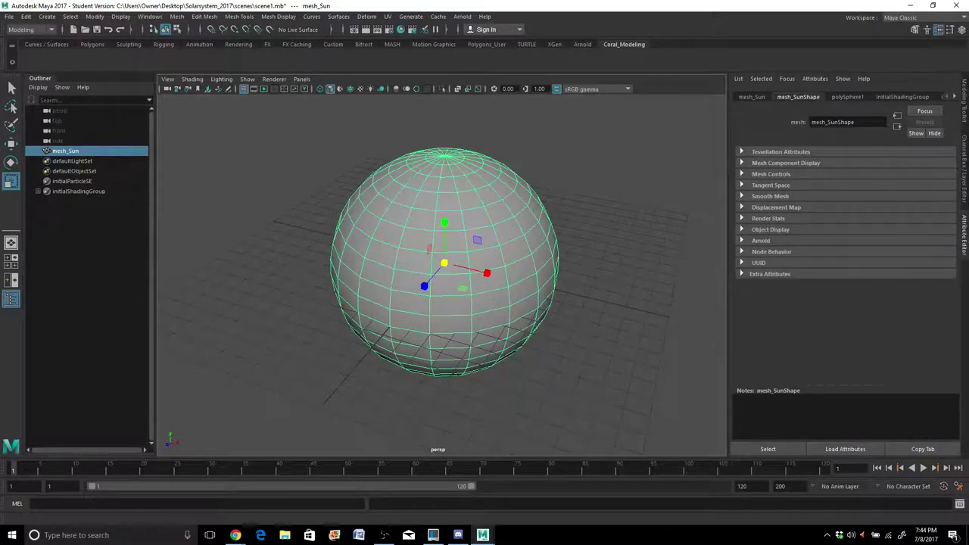
{"action": "left_click", "coordinate": [966, 168]}
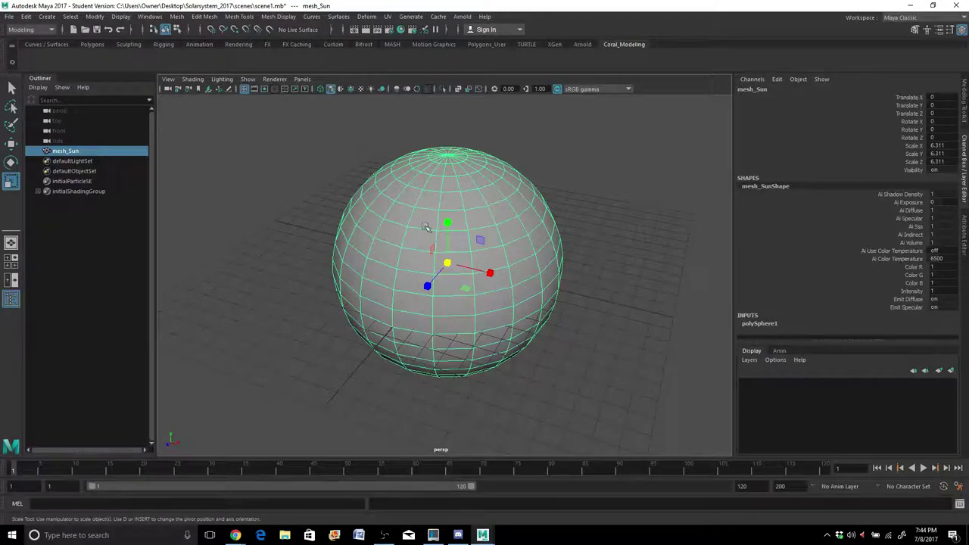
{"action": "left_click_drag", "start_coordinate": [427, 228], "coordinate": [506, 264], "text": "alt"}
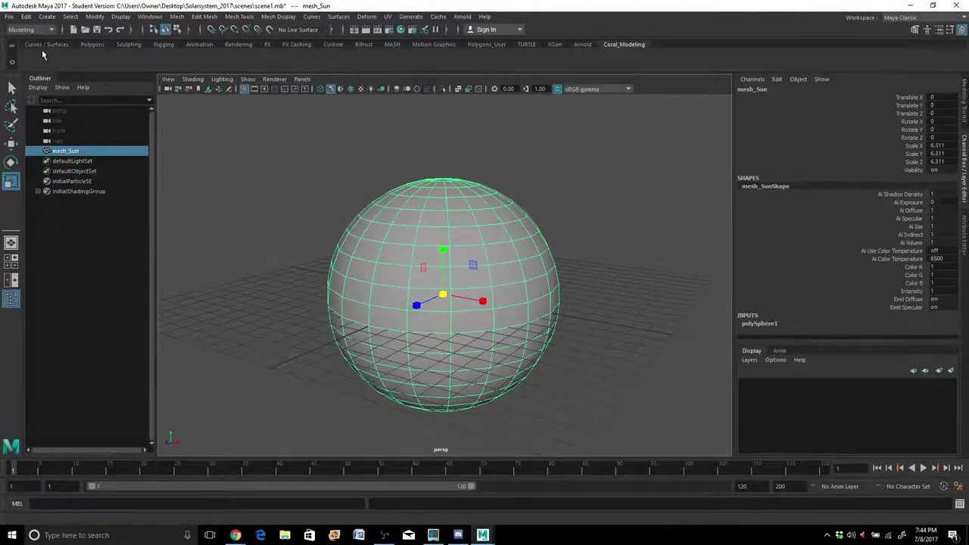
Step: Add Freeze Transformations to the Coral_Modeling shelf and apply it to mesh_Sun
{"action": "left_click", "coordinate": [96, 17]}
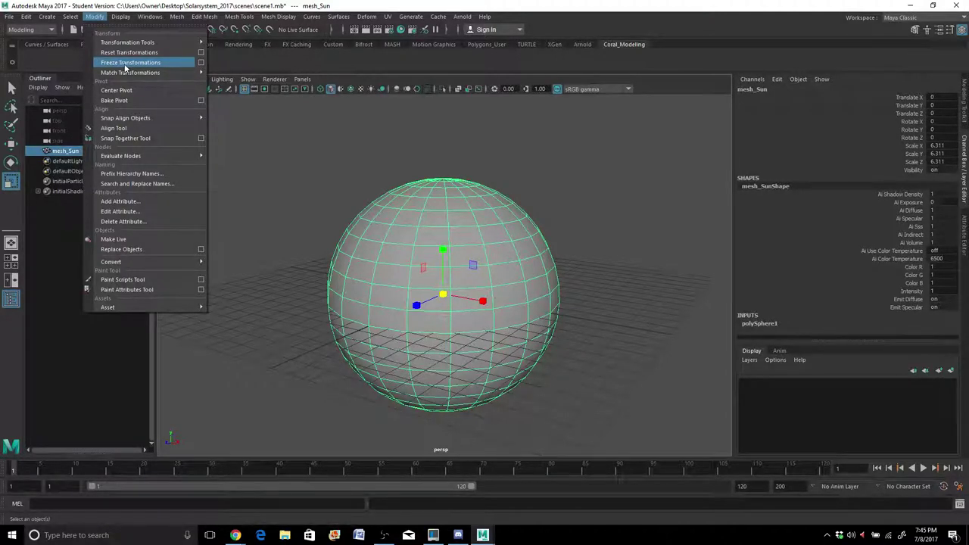
{"action": "left_click", "coordinate": [65, 59]}
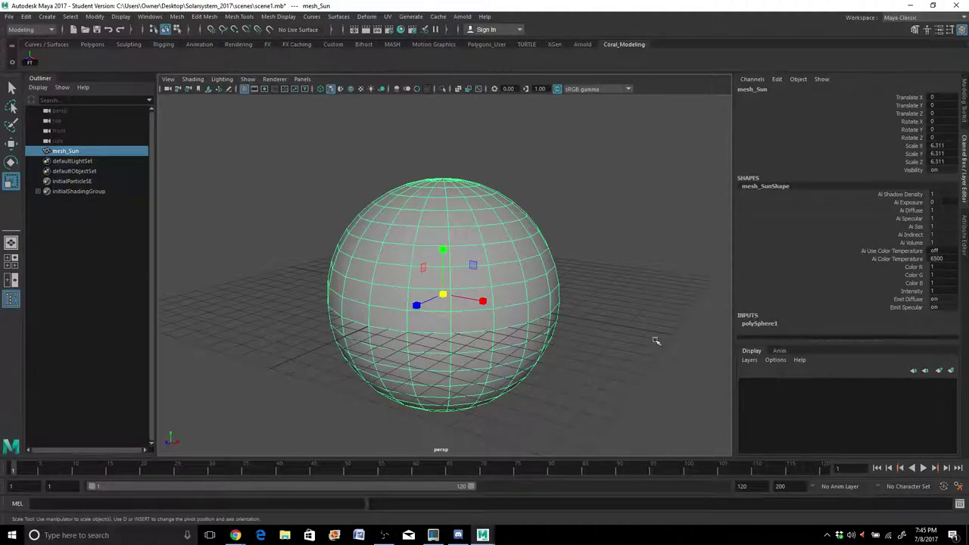
{"action": "left_click", "coordinate": [31, 61]}
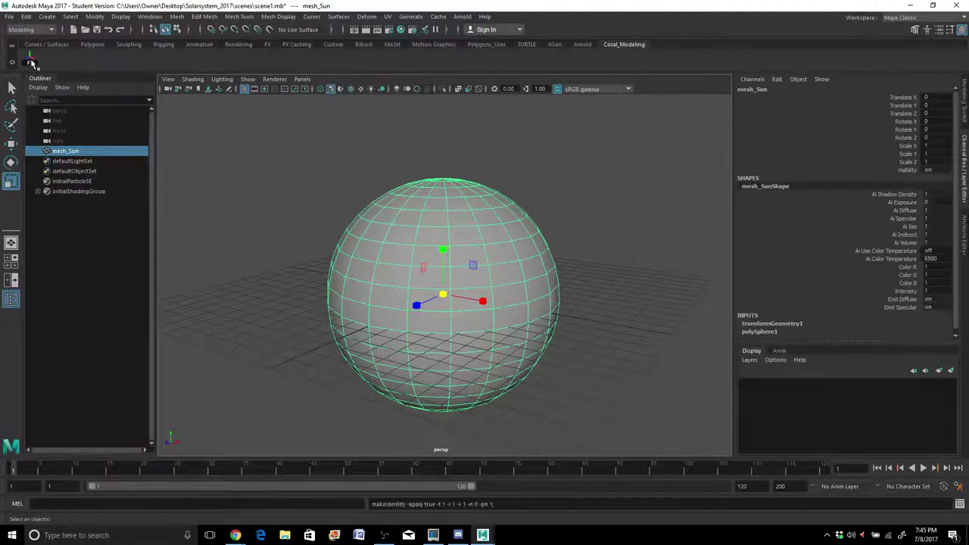
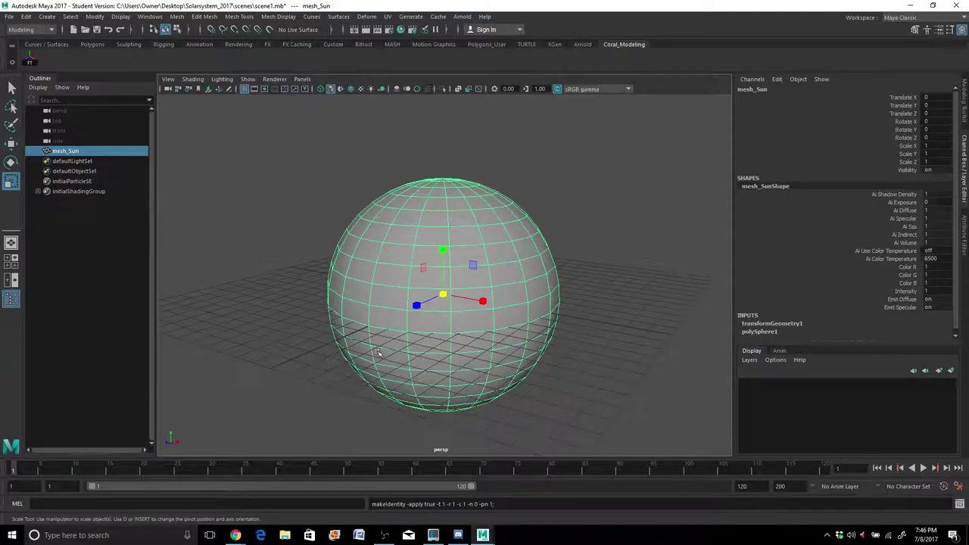
Step: Switch to the Chrome window with the planet moons image search and move it off this screen
{"action": "left_click_drag", "start_coordinate": [378, 353], "coordinate": [398, 375], "text": "alt"}
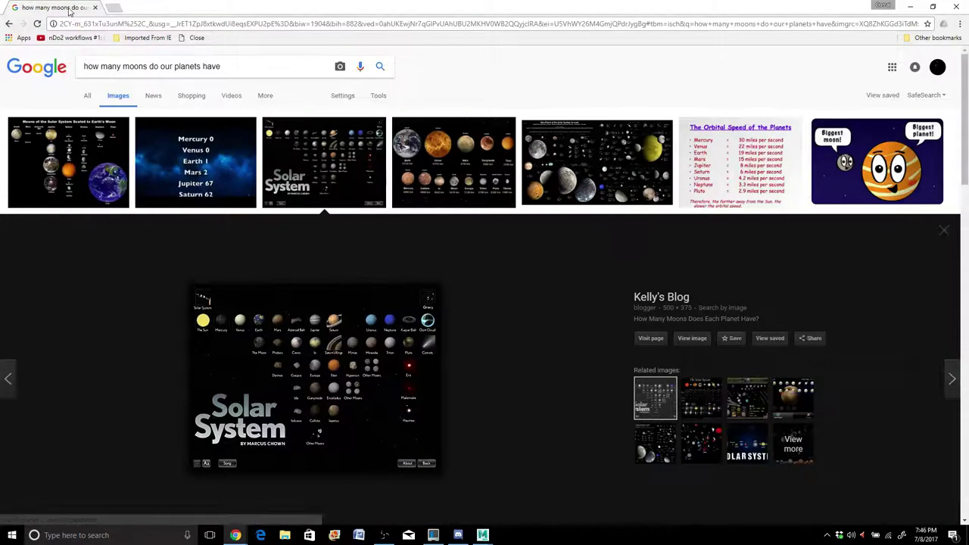
{"action": "left_click_drag", "start_coordinate": [68, 10], "coordinate": [887, 227]}
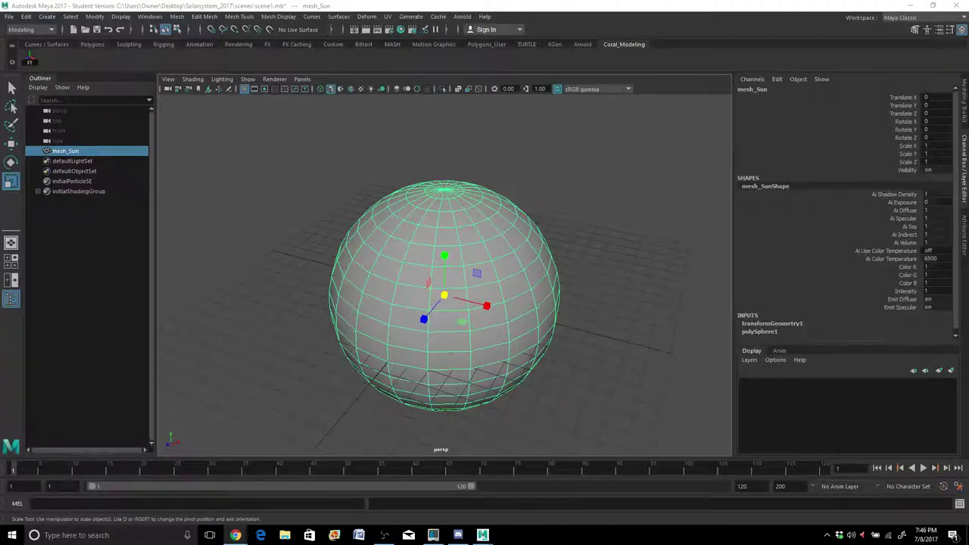
Step: Duplicate mesh_Sun and move the copy about 13.02 units along the X axis
{"action": "left_click_drag", "start_coordinate": [508, 263], "coordinate": [460, 265], "text": "alt"}
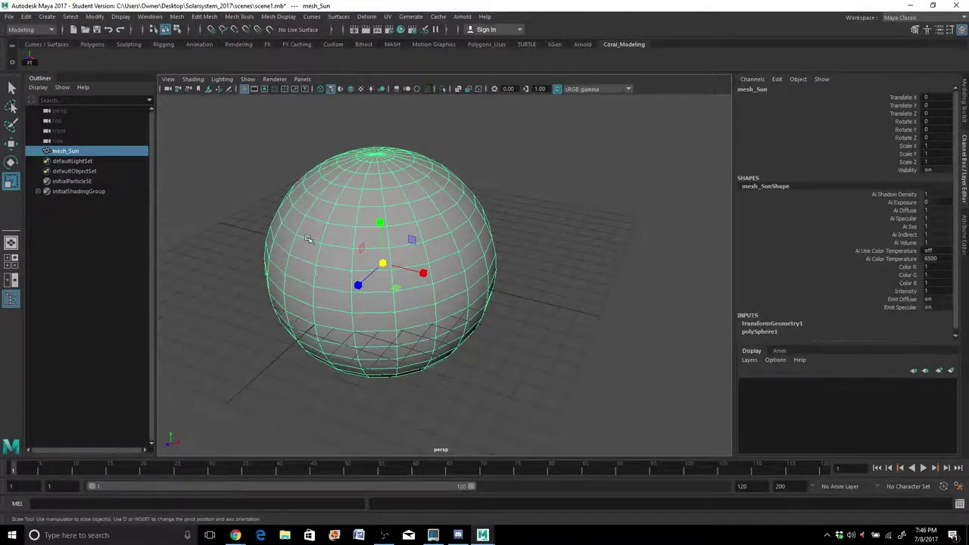
{"action": "scroll", "coordinate": [350, 269], "scroll_direction": "down", "scroll_amount": 3}
{"action": "left_click_drag", "start_coordinate": [339, 289], "coordinate": [312, 304], "text": "alt"}
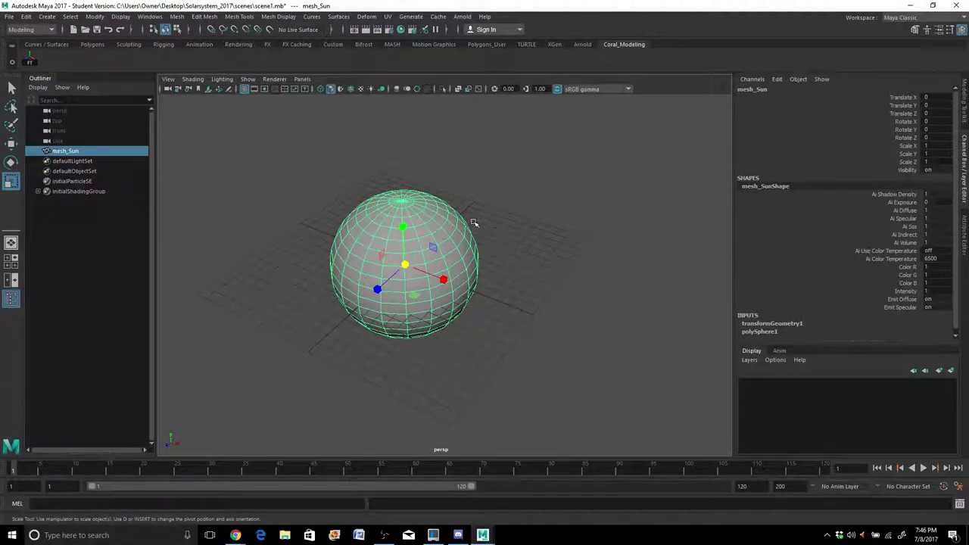
{"action": "key", "text": "ctrl+d"}
{"action": "key", "text": "w"}
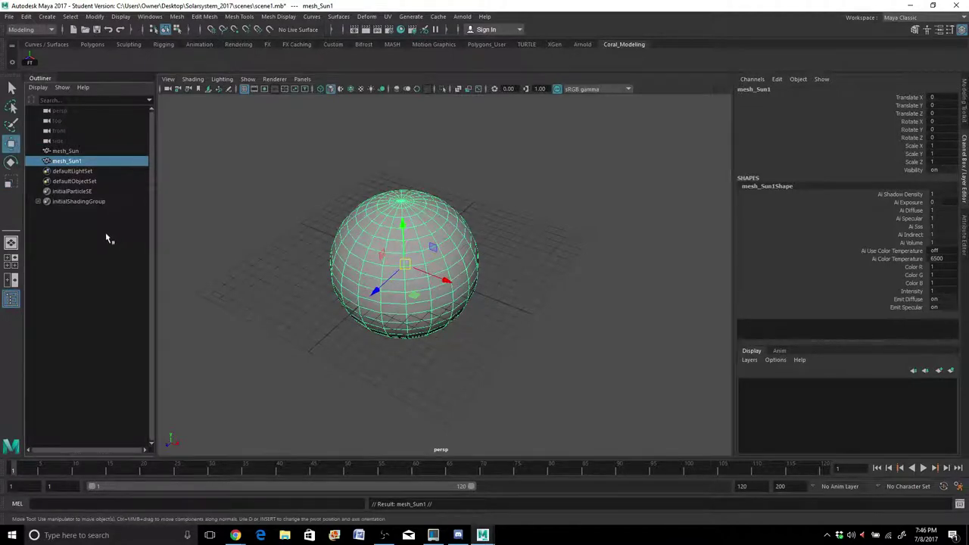
{"action": "left_click_drag", "start_coordinate": [444, 277], "coordinate": [439, 276], "text": "alt"}
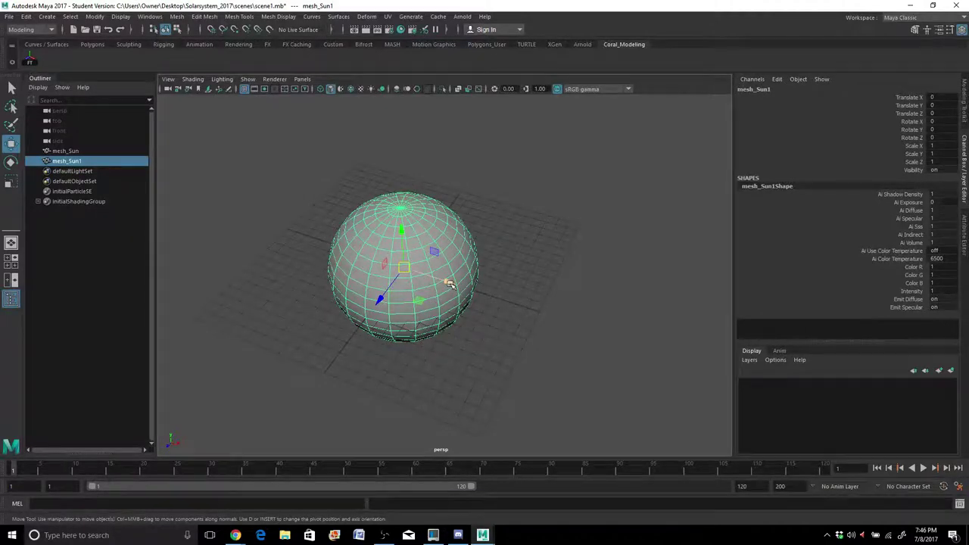
{"action": "left_click_drag", "start_coordinate": [444, 281], "coordinate": [602, 332]}
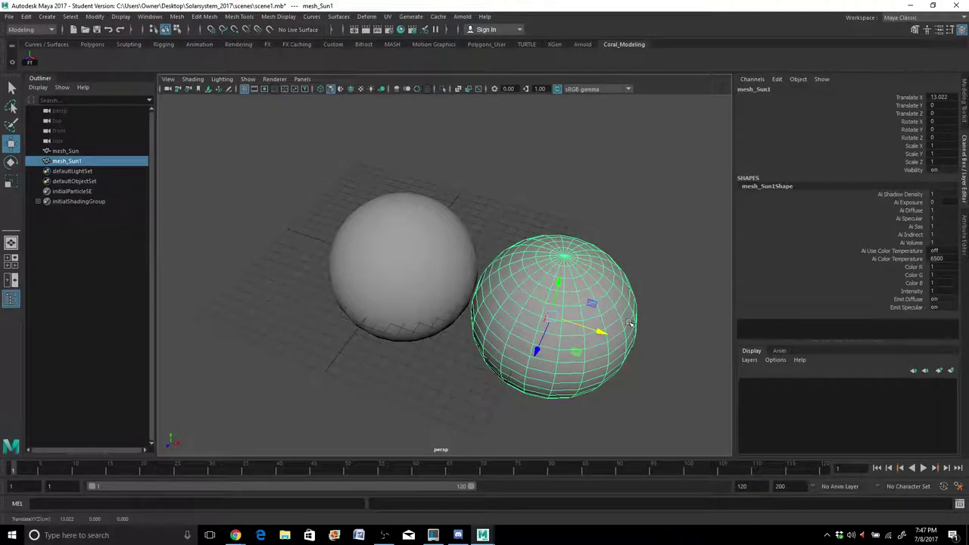
Step: Scale the duplicated sphere down uniformly on all axes to about 0.098 and compare its size with the sun
{"action": "key", "text": "r"}
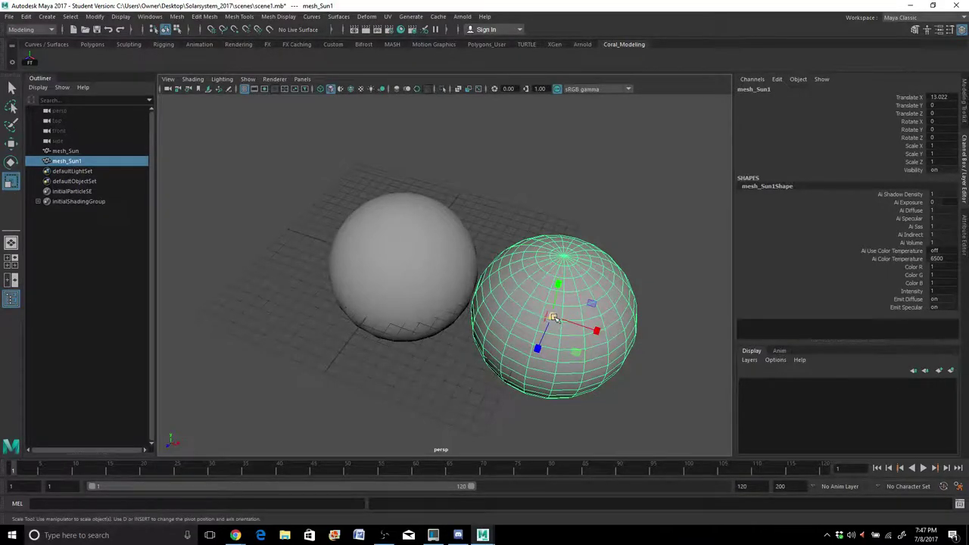
{"action": "mouse_move", "coordinate": [553, 317]}
{"action": "left_mouse_down"}
{"action": "mouse_move", "coordinate": [427, 311]}
{"action": "mouse_move", "coordinate": [523, 348]}
{"action": "mouse_move", "coordinate": [538, 371]}
{"action": "mouse_move", "coordinate": [567, 331]}
{"action": "mouse_move", "coordinate": [562, 303]}
{"action": "left_mouse_up"}
{"action": "left_click_drag", "start_coordinate": [673, 264], "coordinate": [632, 285], "text": "alt"}
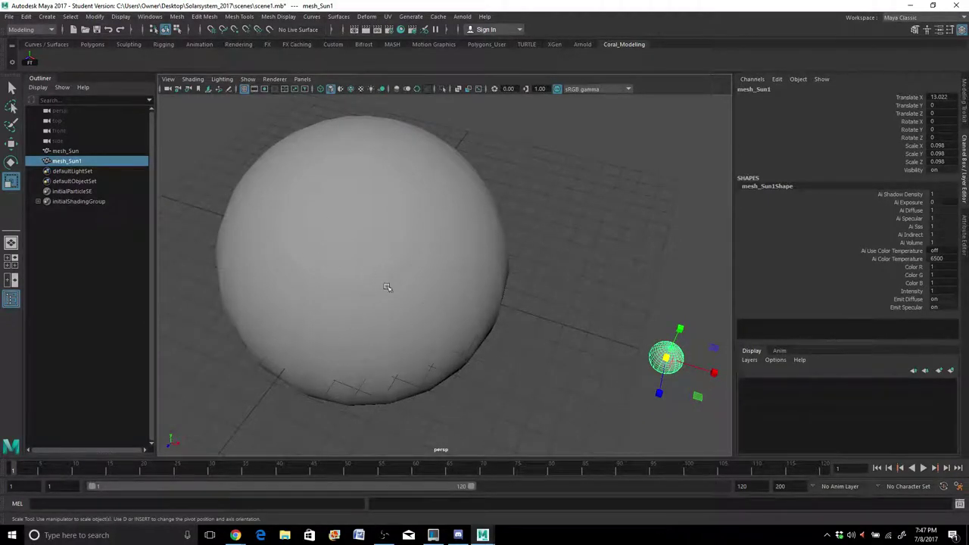
{"action": "scroll", "coordinate": [463, 277], "scroll_direction": "down", "scroll_amount": 3}
{"action": "left_click_drag", "start_coordinate": [462, 277], "coordinate": [388, 245], "text": "alt"}
{"action": "scroll", "coordinate": [368, 302], "scroll_direction": "up", "scroll_amount": 4}
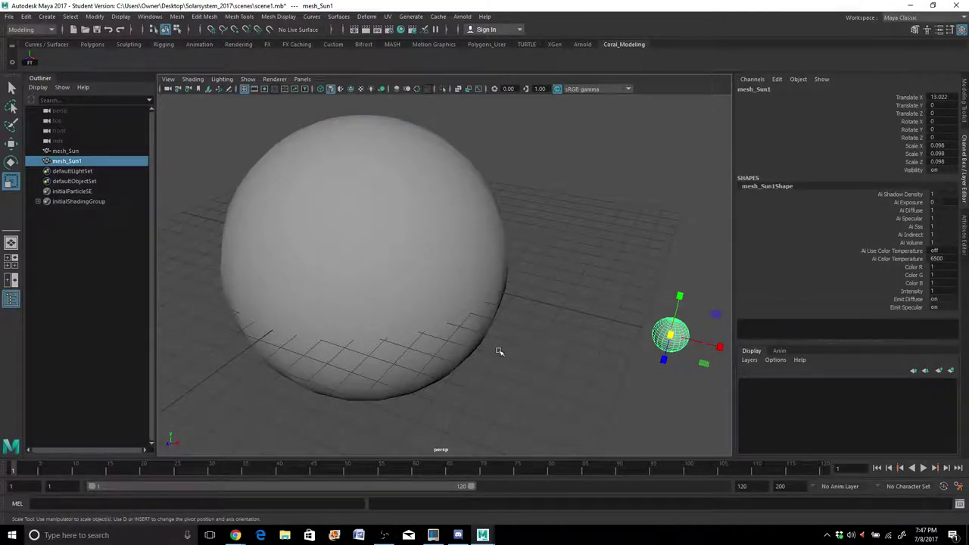
{"action": "scroll", "coordinate": [560, 379], "scroll_direction": "up", "scroll_amount": 2}
{"action": "scroll", "coordinate": [560, 379], "scroll_direction": "down", "scroll_amount": 2}
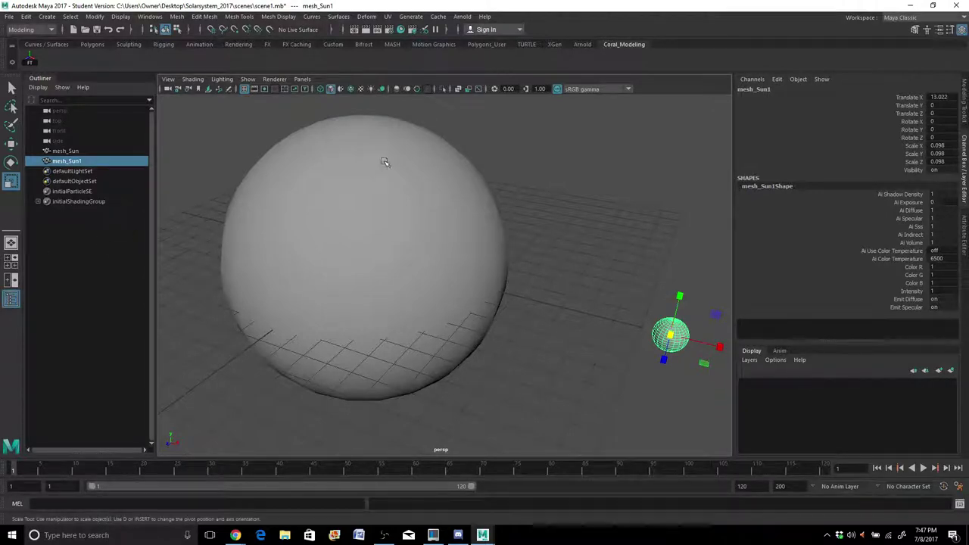
Step: Show the scene in a single full-size top view and widen the viewport by narrowing the channel area
{"action": "key", "text": "space"}
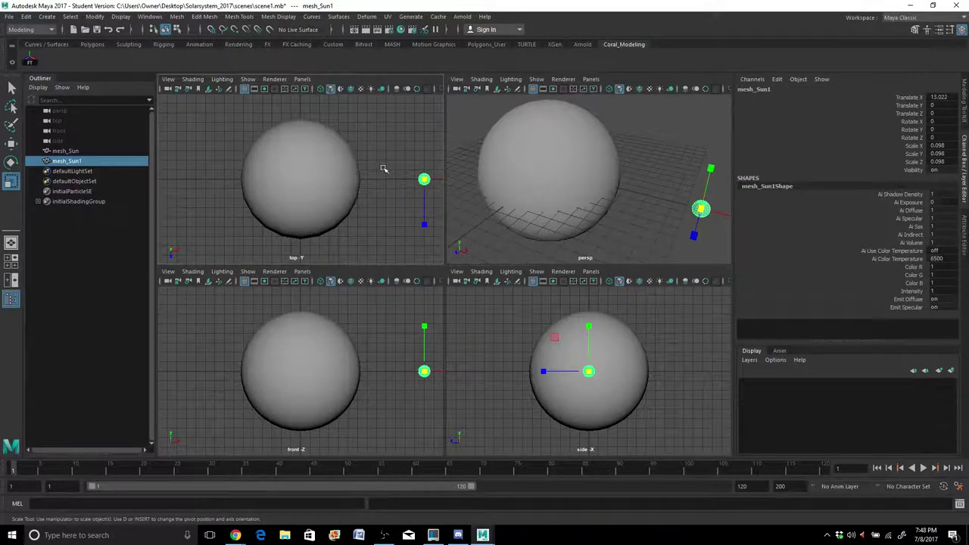
{"action": "key", "text": "space"}
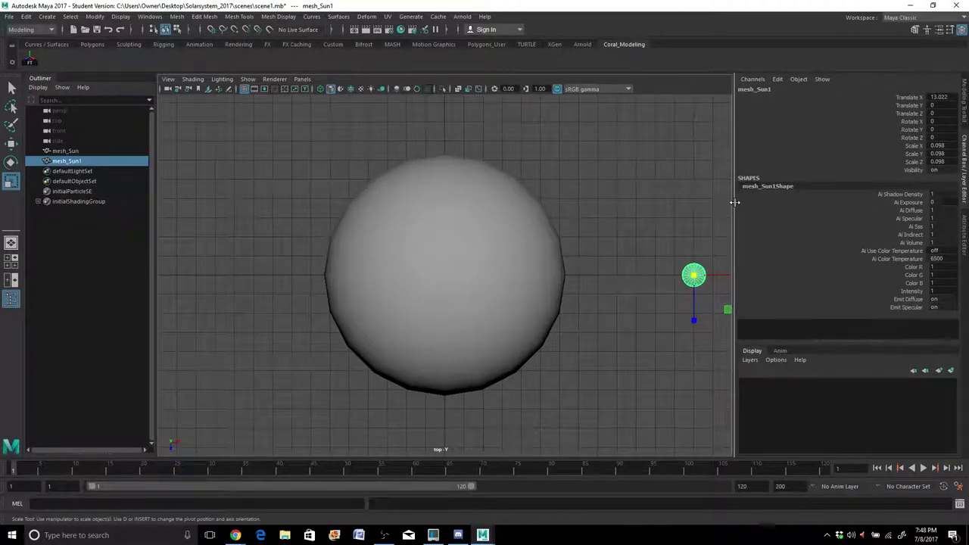
{"action": "left_click_drag", "start_coordinate": [737, 199], "coordinate": [760, 205]}
{"action": "left_click_drag", "start_coordinate": [796, 209], "coordinate": [860, 217]}
{"action": "scroll", "coordinate": [275, 313], "scroll_direction": "down", "scroll_amount": 3}
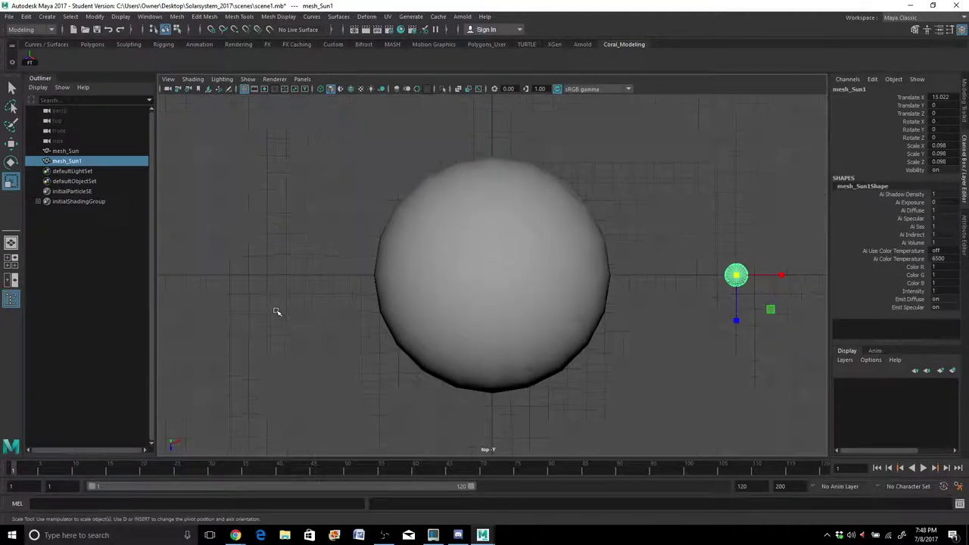
Step: Turn on grid snapping and move the small sphere along the X axis to a Translate X of 8
{"action": "left_click", "coordinate": [345, 237]}
{"action": "middle_click_drag", "start_coordinate": [660, 310], "coordinate": [601, 290], "text": "alt"}
{"action": "left_click", "coordinate": [642, 276]}
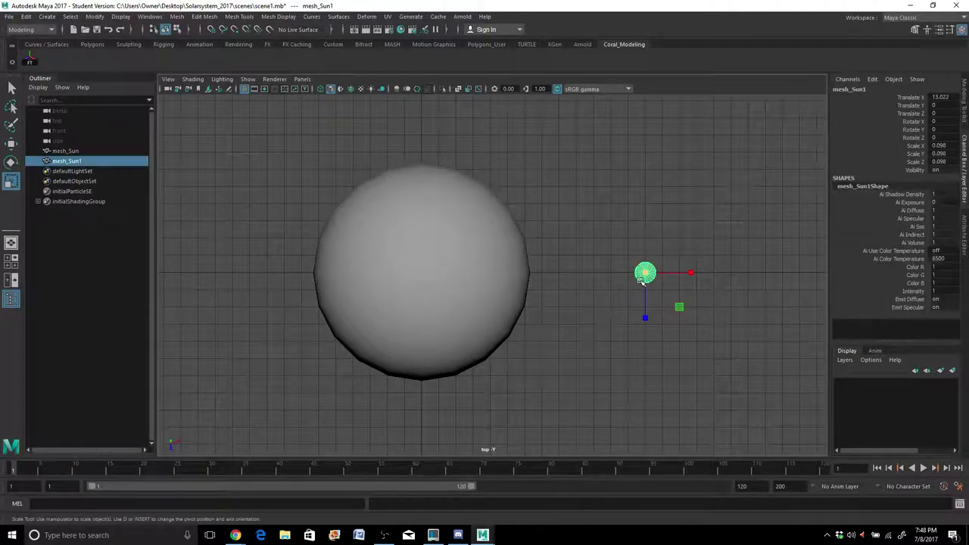
{"action": "key", "text": "w"}
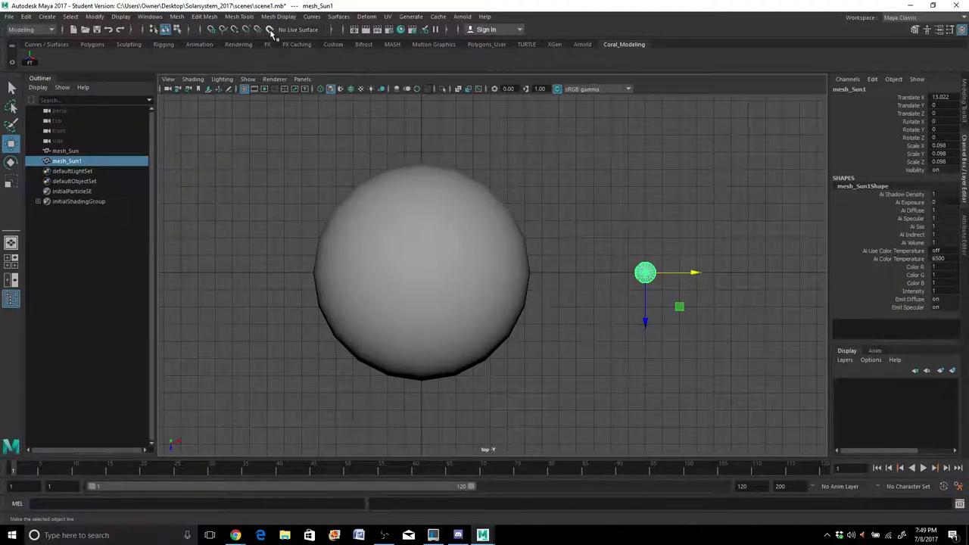
{"action": "left_click", "coordinate": [212, 30]}
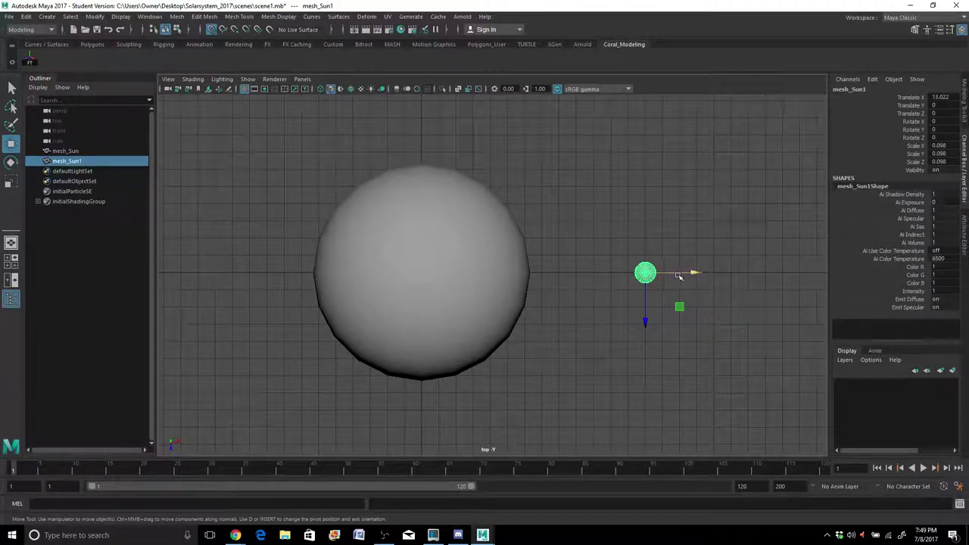
{"action": "left_click_drag", "start_coordinate": [696, 271], "coordinate": [560, 279]}
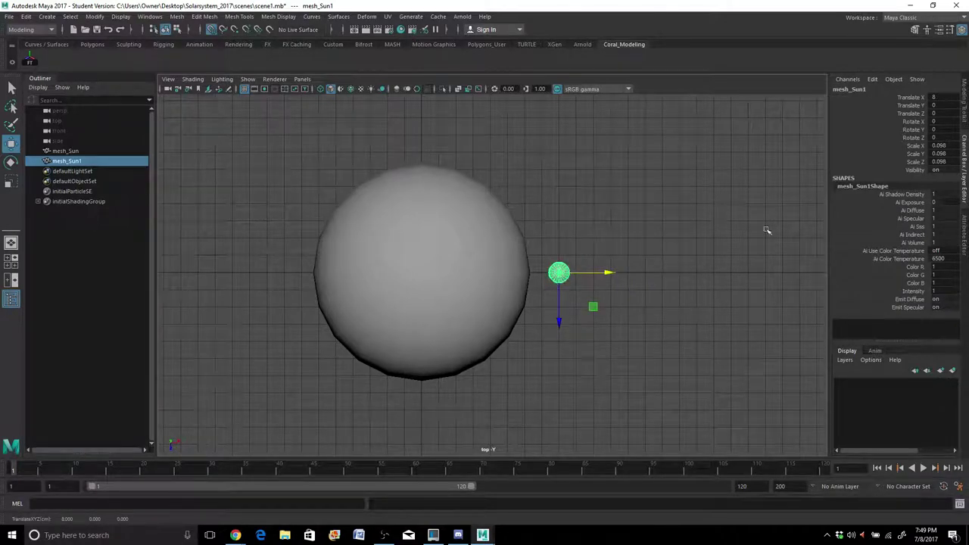
Step: Scale the small sphere down uniformly to about 0.082 and rename it mesh_Mercury
{"action": "key", "text": "r"}
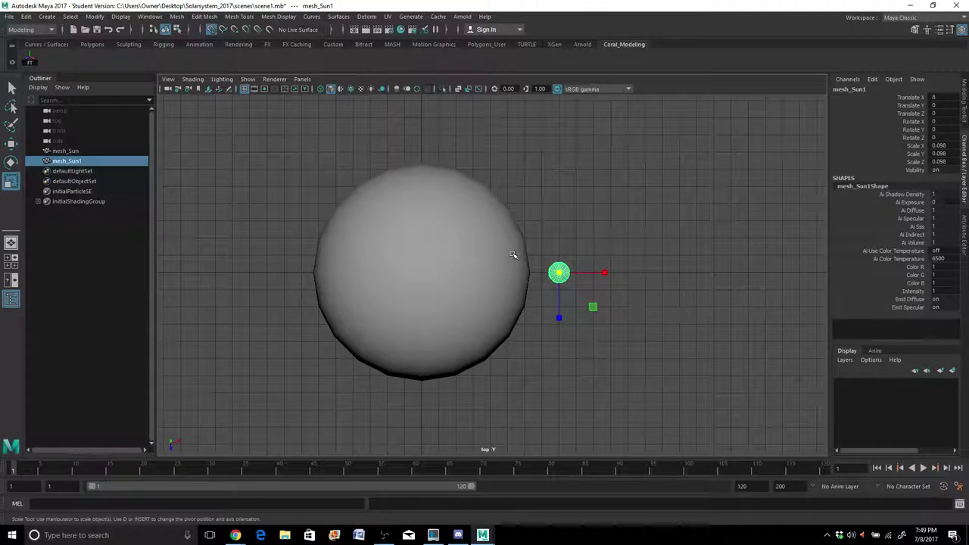
{"action": "left_click_drag", "start_coordinate": [557, 280], "coordinate": [547, 281]}
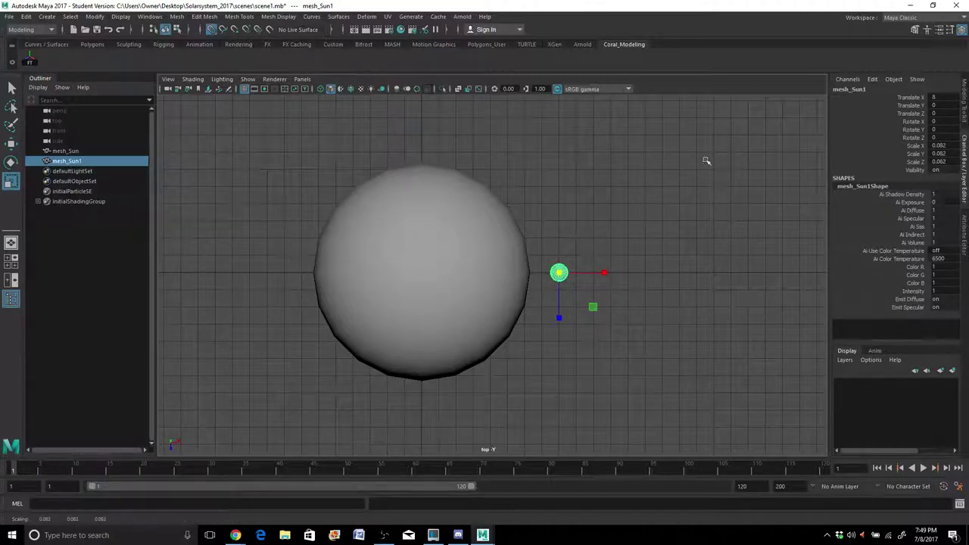
{"action": "left_click", "coordinate": [867, 89]}
{"action": "left_click_drag", "start_coordinate": [865, 88], "coordinate": [854, 89]}
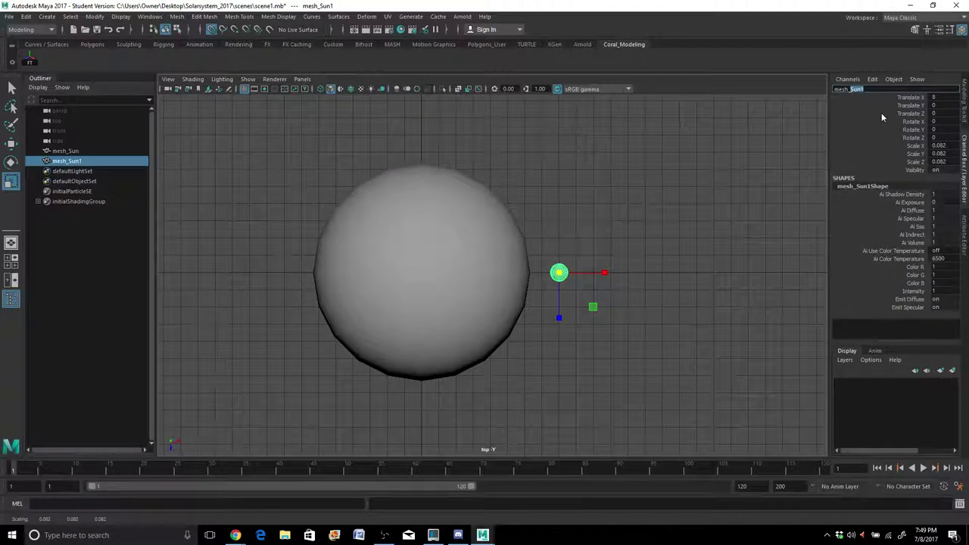
{"action": "type", "text": "Mercury"}
{"action": "key", "text": "Return"}
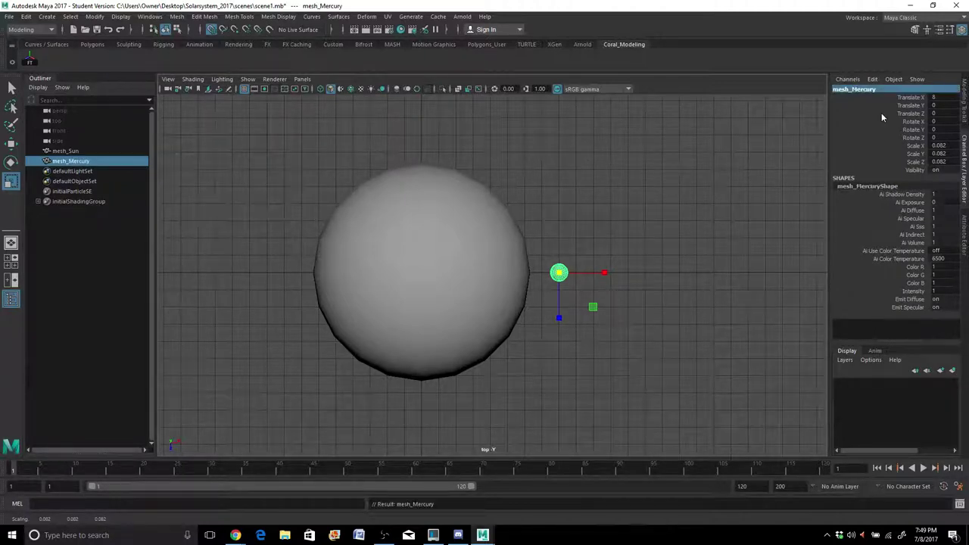
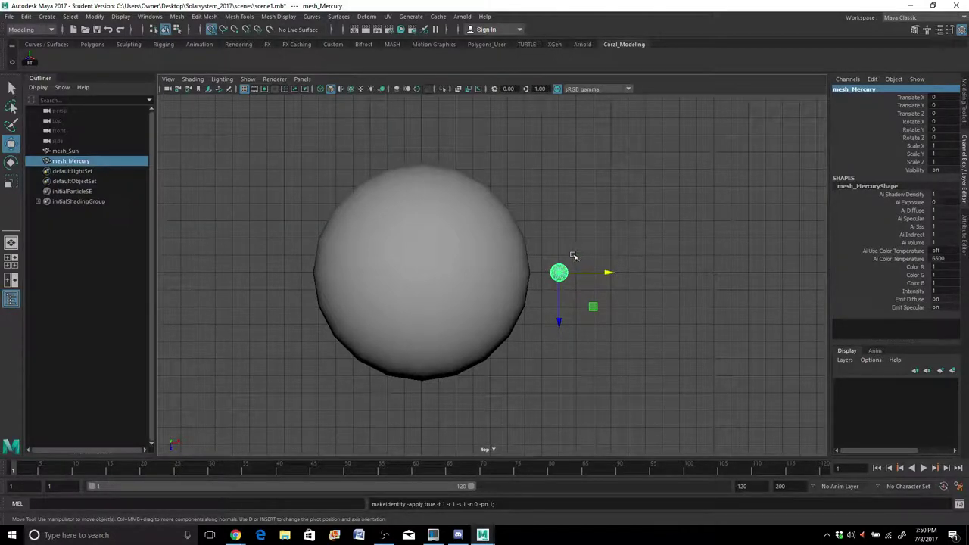
Step: Duplicate mesh_Mercury and move the copy 3 units outward along the X axis, away from the sun
{"action": "scroll", "coordinate": [573, 258], "scroll_direction": "down", "scroll_amount": 5}
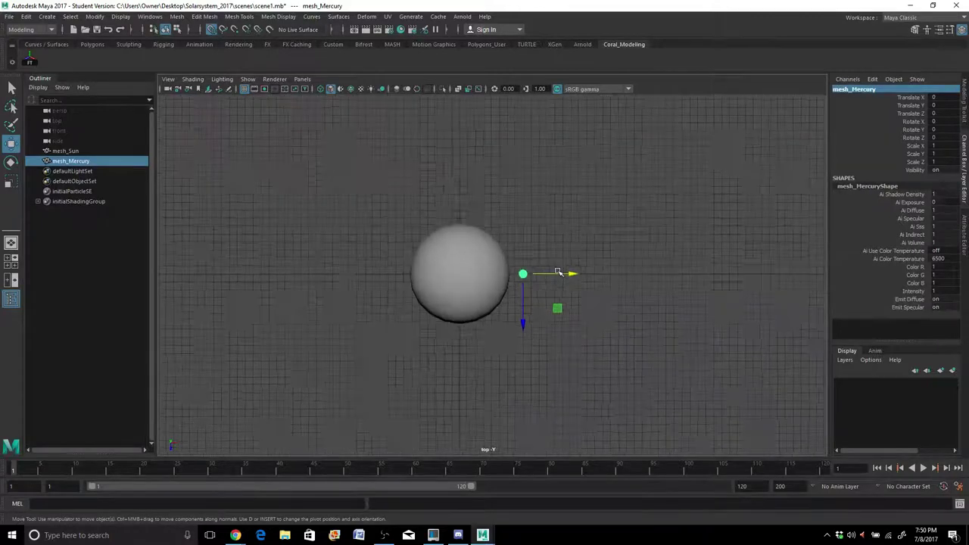
{"action": "scroll", "coordinate": [536, 283], "scroll_direction": "up", "scroll_amount": 4}
{"action": "scroll", "coordinate": [536, 283], "scroll_direction": "down", "scroll_amount": 2}
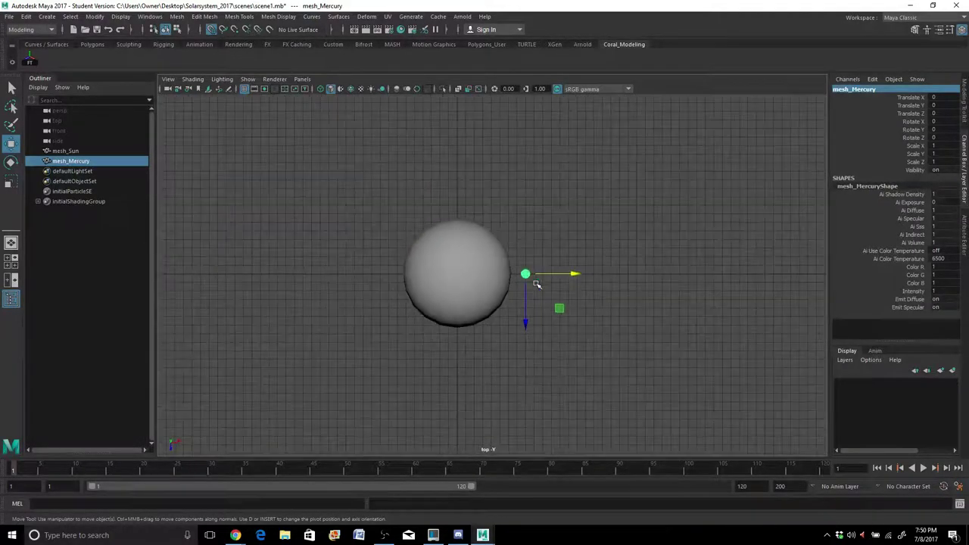
{"action": "middle_click_drag", "start_coordinate": [561, 250], "coordinate": [458, 259], "text": "alt"}
{"action": "scroll", "coordinate": [457, 259], "scroll_direction": "down", "scroll_amount": 2}
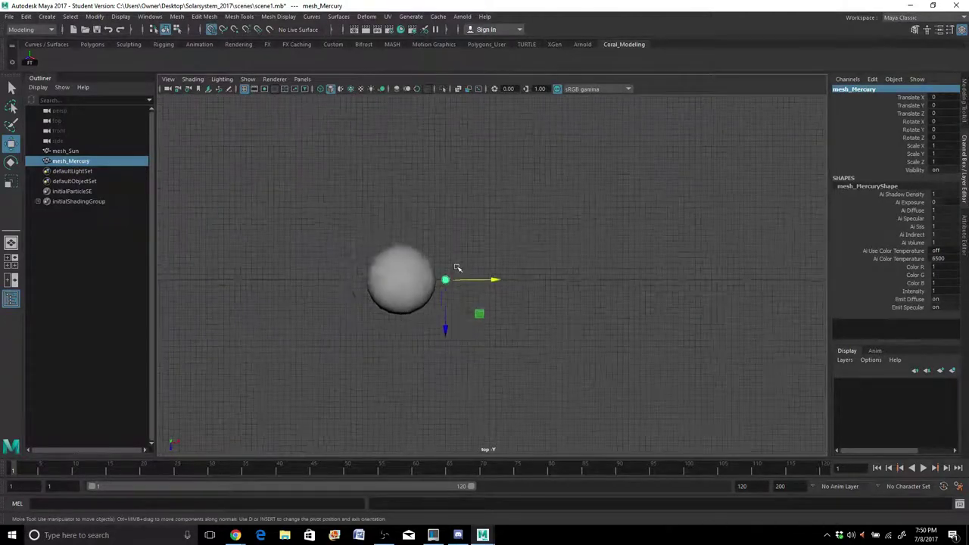
{"action": "scroll", "coordinate": [458, 259], "scroll_direction": "up", "scroll_amount": 5}
{"action": "middle_click_drag", "start_coordinate": [399, 252], "coordinate": [607, 242], "text": "alt"}
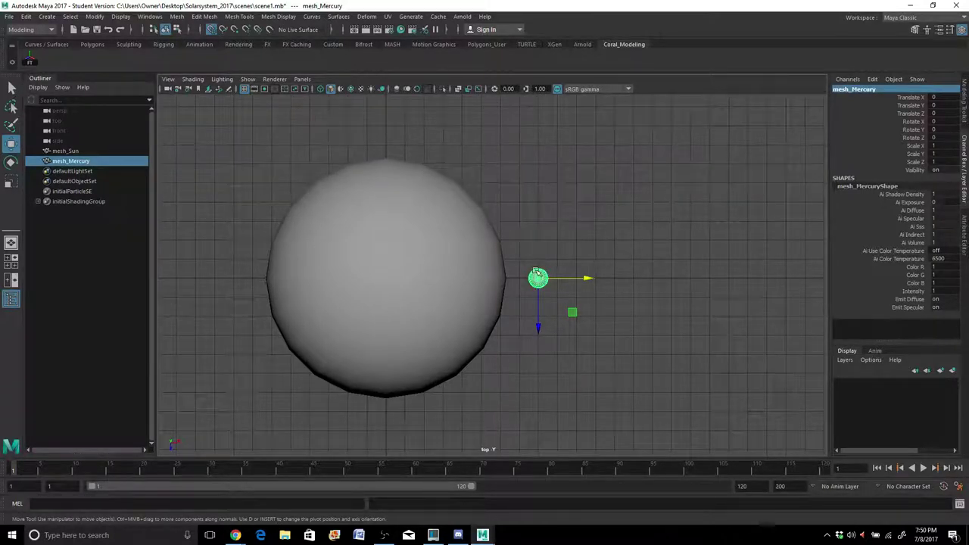
{"action": "key", "text": "ctrl+d"}
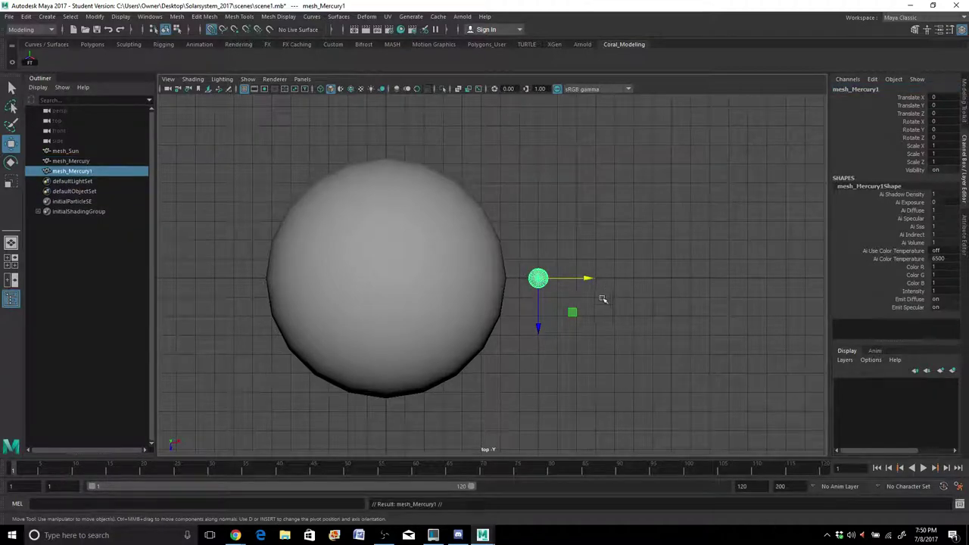
{"action": "left_click_drag", "start_coordinate": [587, 278], "coordinate": [643, 279]}
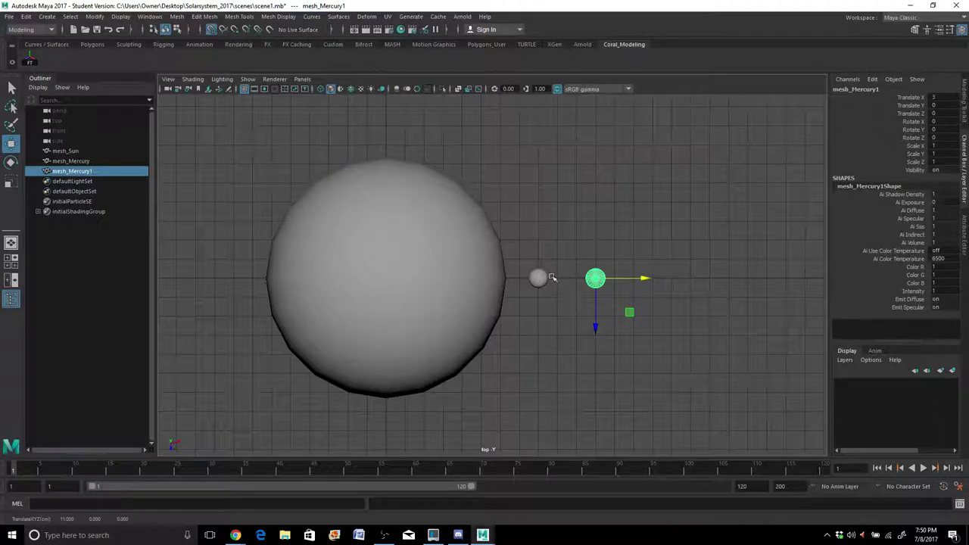
Step: Rename the duplicated Mercury sphere as mesh_Venus
{"action": "double_click", "coordinate": [78, 173]}
{"action": "left_click_drag", "start_coordinate": [93, 172], "coordinate": [69, 172]}
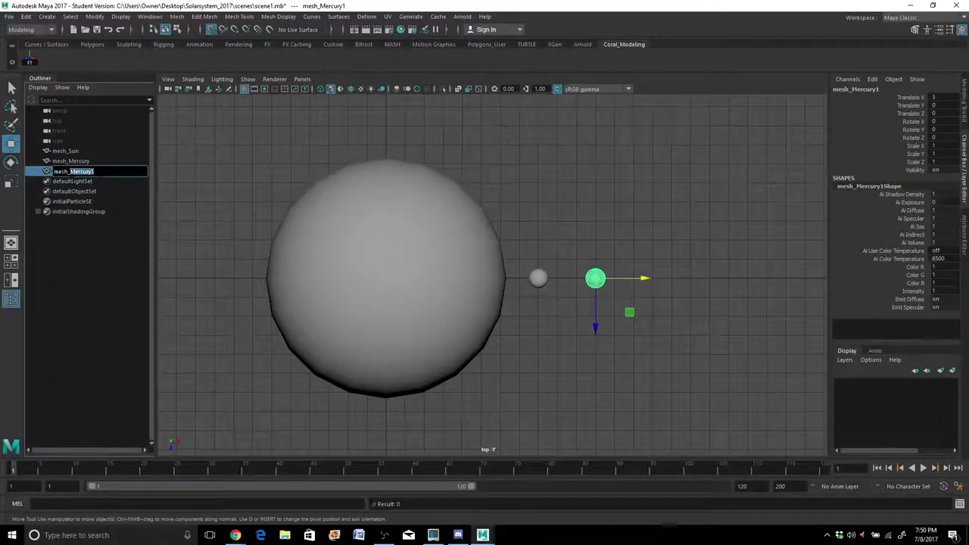
{"action": "type", "text": "Ve"}
{"action": "type", "text": "enus"}
{"action": "key", "text": "Return"}
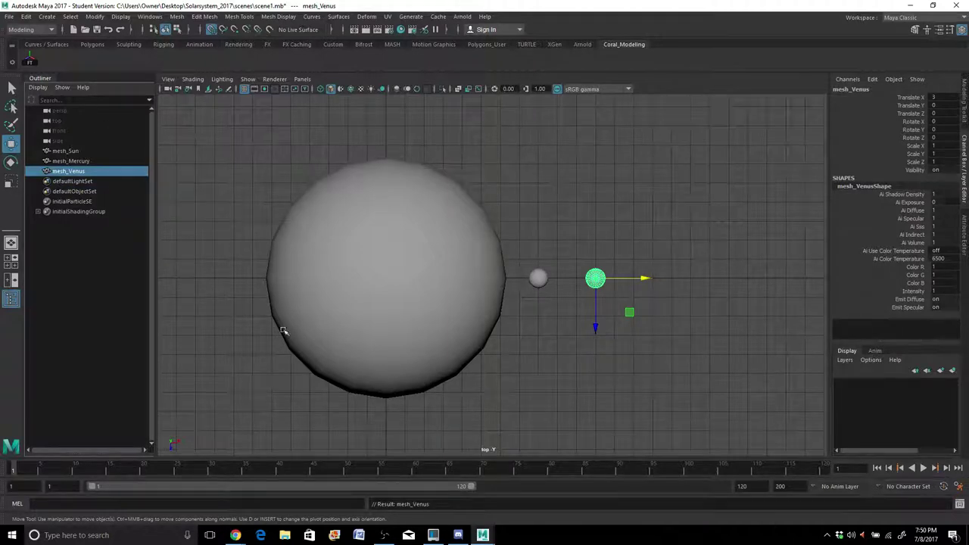
Step: Scale mesh_Venus up uniformly to about 1.356 and freeze its transformations
{"action": "key", "text": "r"}
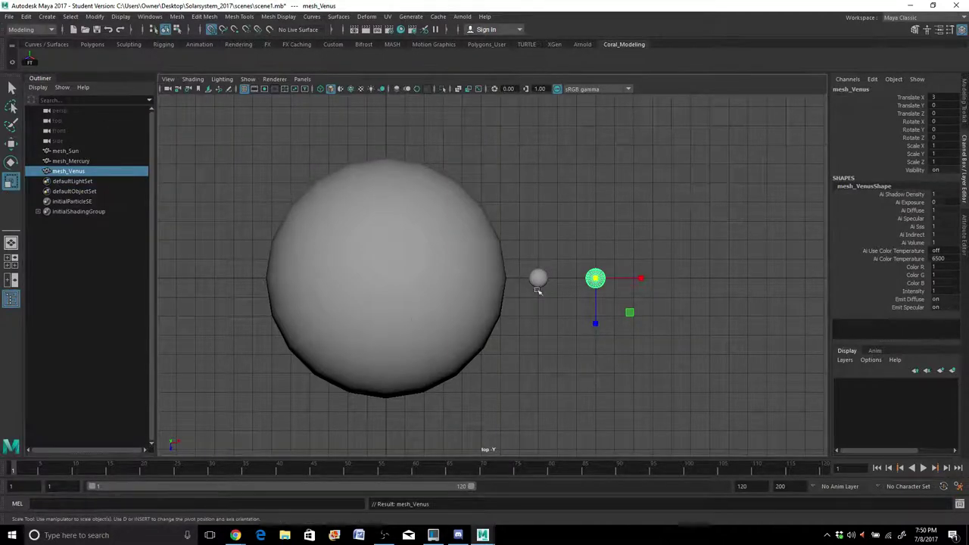
{"action": "left_click_drag", "start_coordinate": [596, 278], "coordinate": [598, 277]}
{"action": "key", "text": "w"}
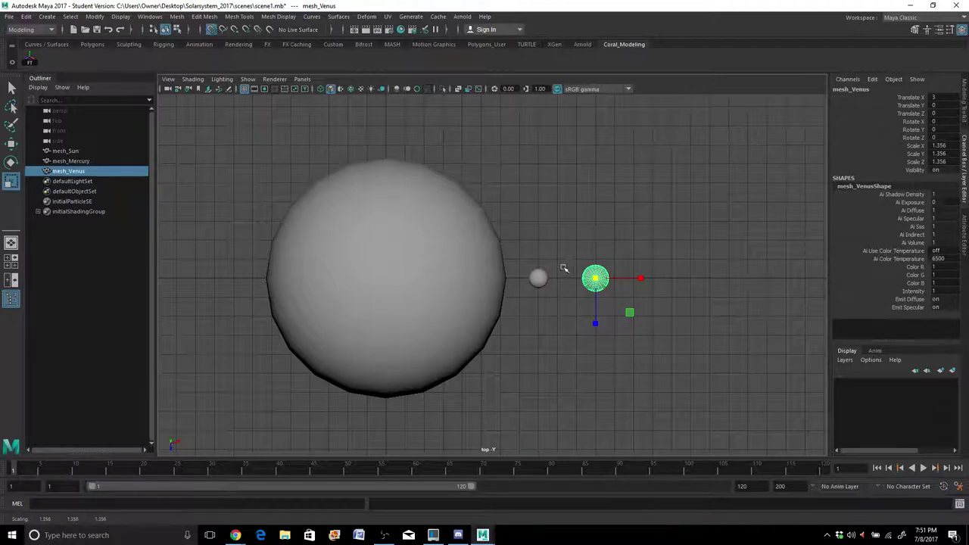
{"action": "left_click", "coordinate": [541, 273]}
{"action": "left_click", "coordinate": [604, 273]}
{"action": "left_click", "coordinate": [600, 254]}
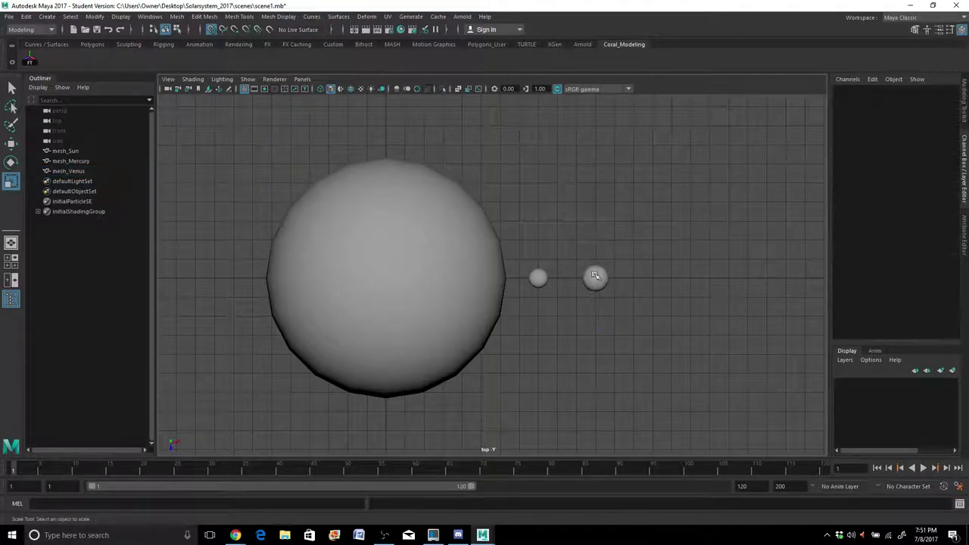
{"action": "left_click", "coordinate": [595, 276]}
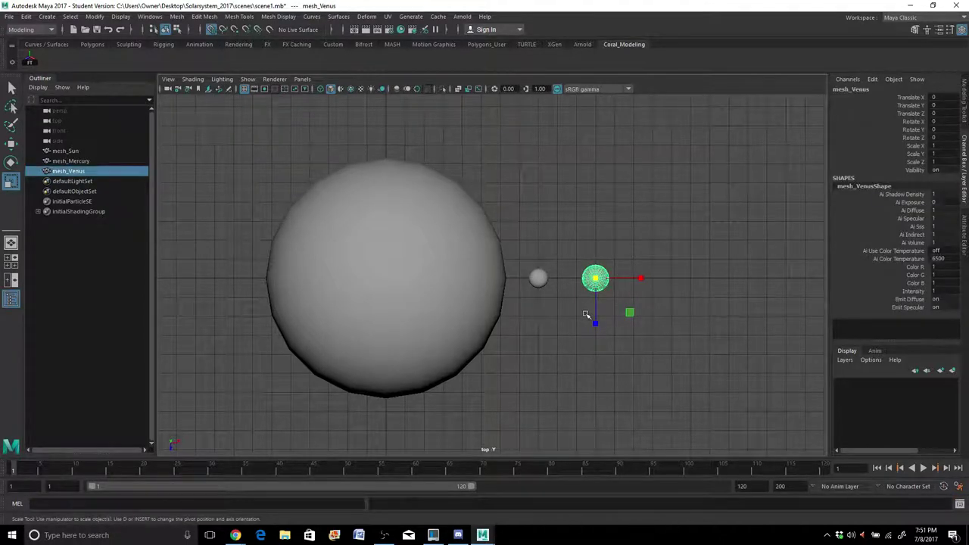
Step: Duplicate mesh_Venus and move the copy 4 units outward along the X axis
{"action": "key", "text": "ctrl+d"}
{"action": "key", "text": "w"}
{"action": "left_click_drag", "start_coordinate": [604, 279], "coordinate": [671, 279]}
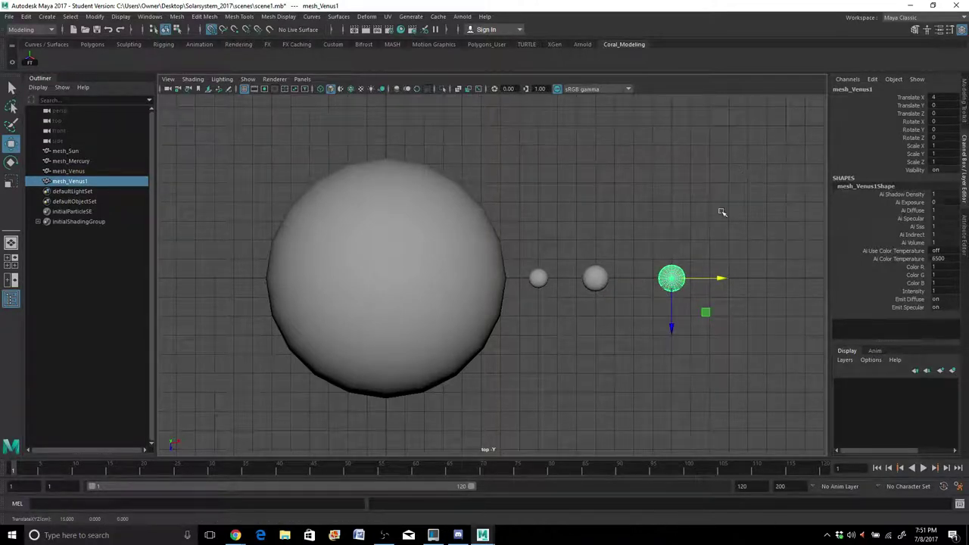
Step: Rename the duplicated Venus sphere as mesh_Earth
{"action": "left_click", "coordinate": [80, 180]}
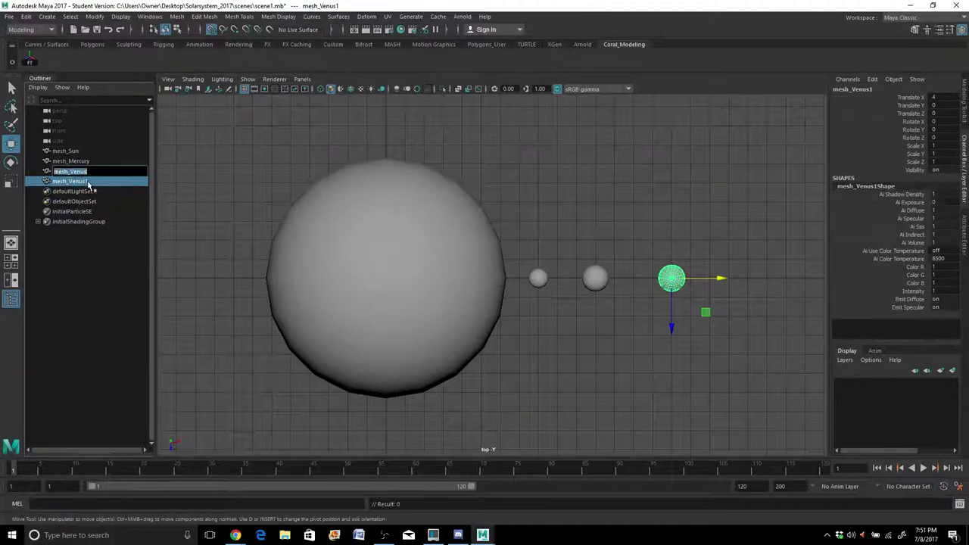
{"action": "double_click", "coordinate": [80, 180]}
{"action": "left_click_drag", "start_coordinate": [81, 182], "coordinate": [89, 182]}
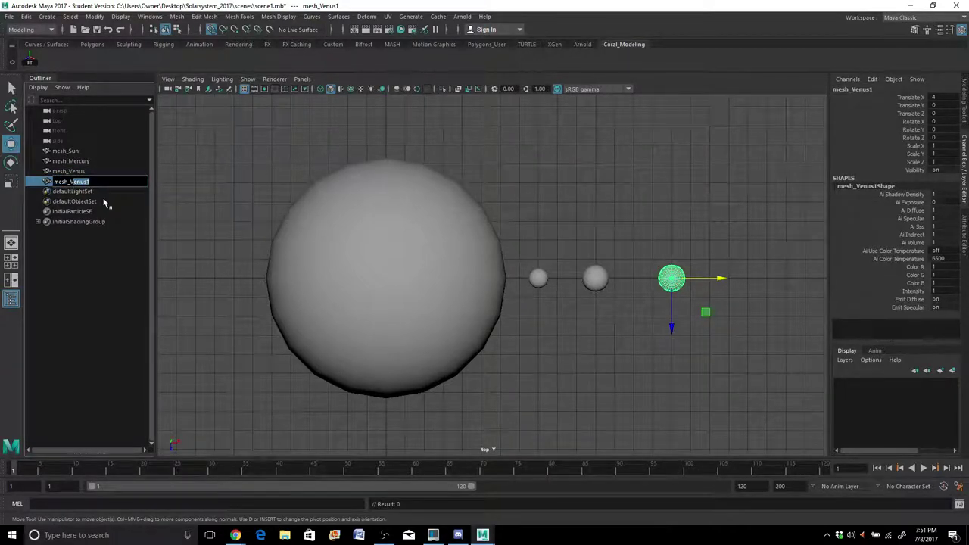
{"action": "type", "text": "Earth"}
{"action": "key", "text": "Return"}
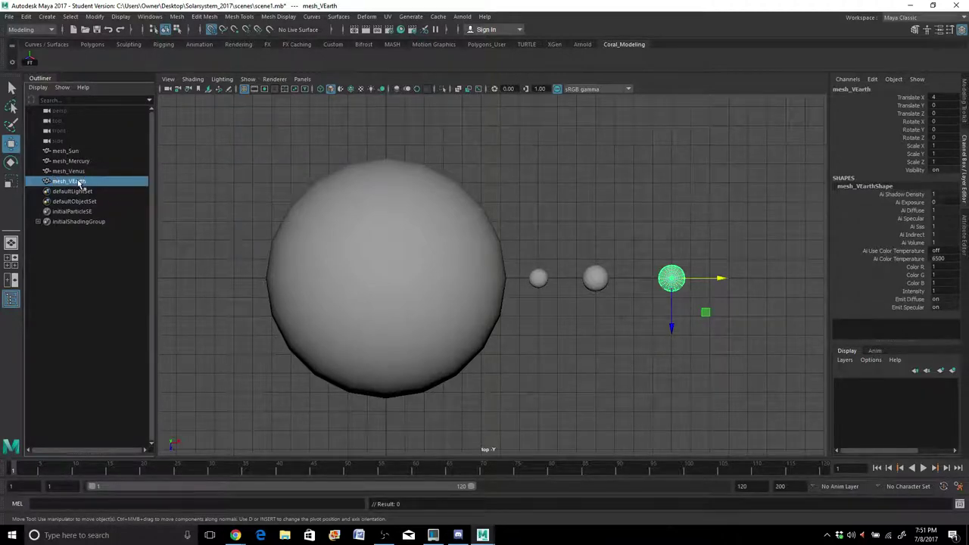
{"action": "double_click", "coordinate": [84, 181]}
{"action": "left_click", "coordinate": [81, 181]}
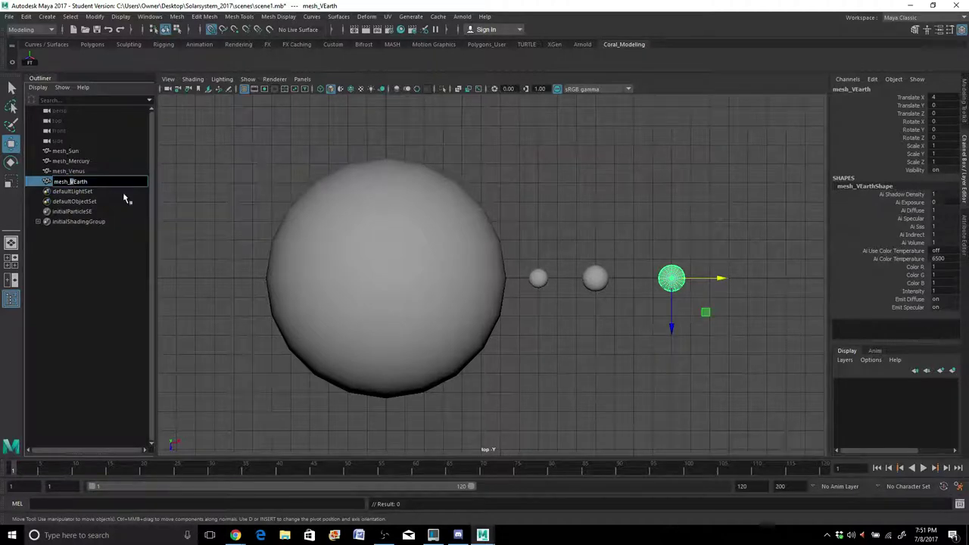
{"action": "key", "text": "Return"}
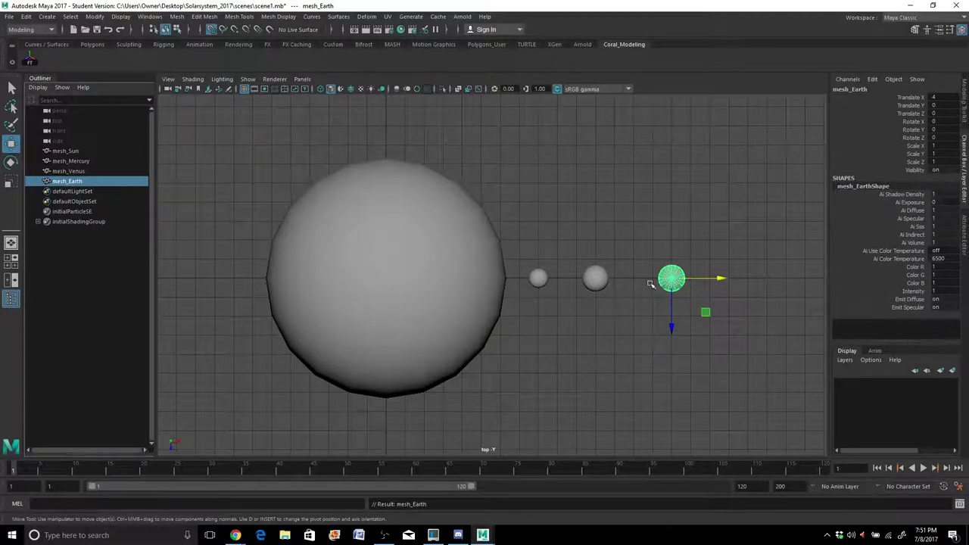
Step: Scale mesh_Earth up uniformly to about 1.105 and mesh_Venus down slightly to about 0.955
{"action": "scroll", "coordinate": [646, 284], "scroll_direction": "up", "scroll_amount": 3}
{"action": "middle_click_drag", "start_coordinate": [655, 318], "coordinate": [537, 322], "text": "alt"}
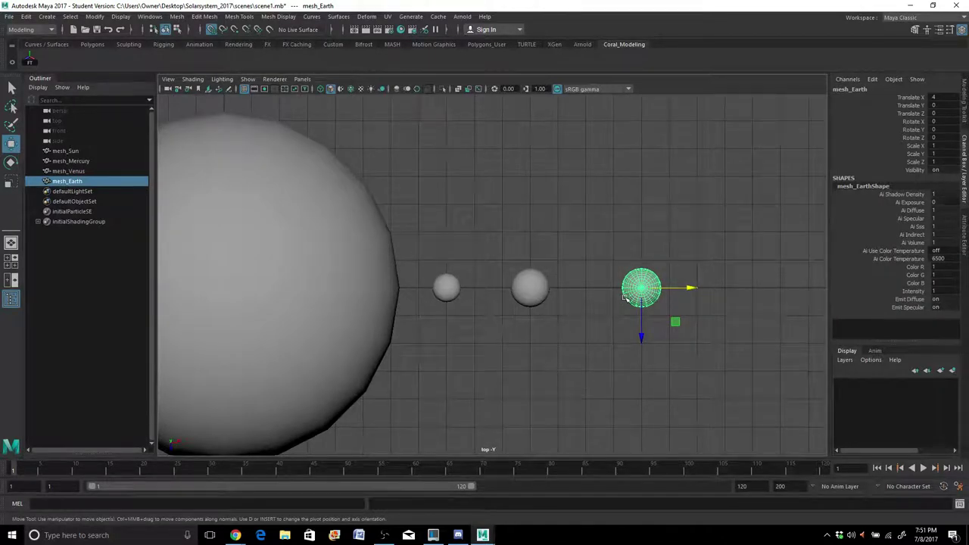
{"action": "key", "text": "r"}
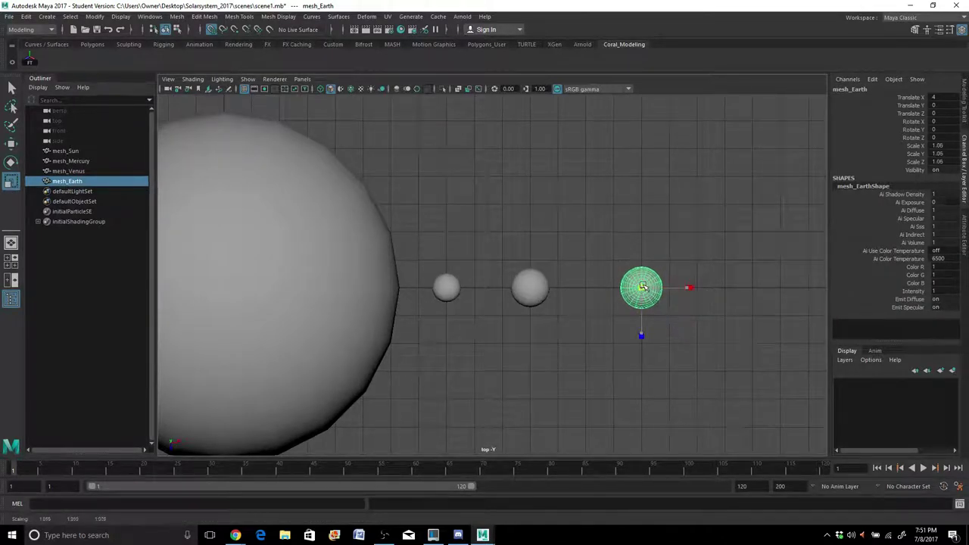
{"action": "left_click_drag", "start_coordinate": [642, 289], "coordinate": [619, 286]}
{"action": "left_click", "coordinate": [530, 286]}
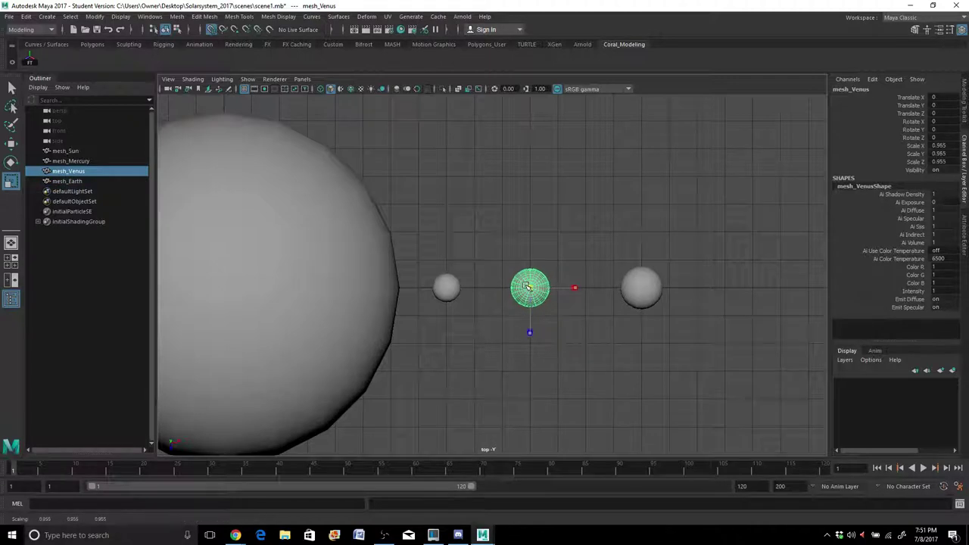
{"action": "left_click", "coordinate": [642, 288]}
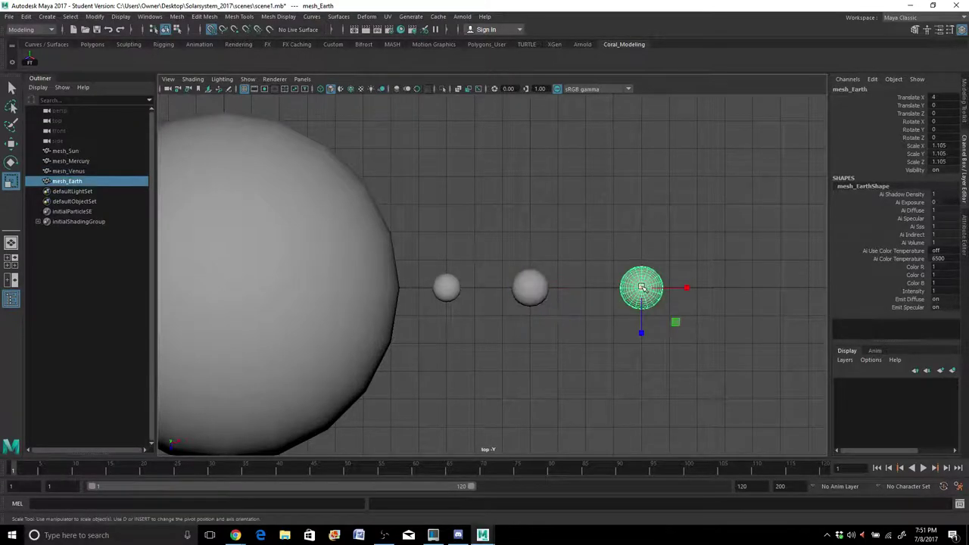
Step: Duplicate mesh_Earth, shrinking the copy uniformly to about 0.429 and moving it along the Z axis to a Translate Z of 2
{"action": "scroll", "coordinate": [642, 287], "scroll_direction": "down", "scroll_amount": 2}
{"action": "key", "text": "ctrl+d"}
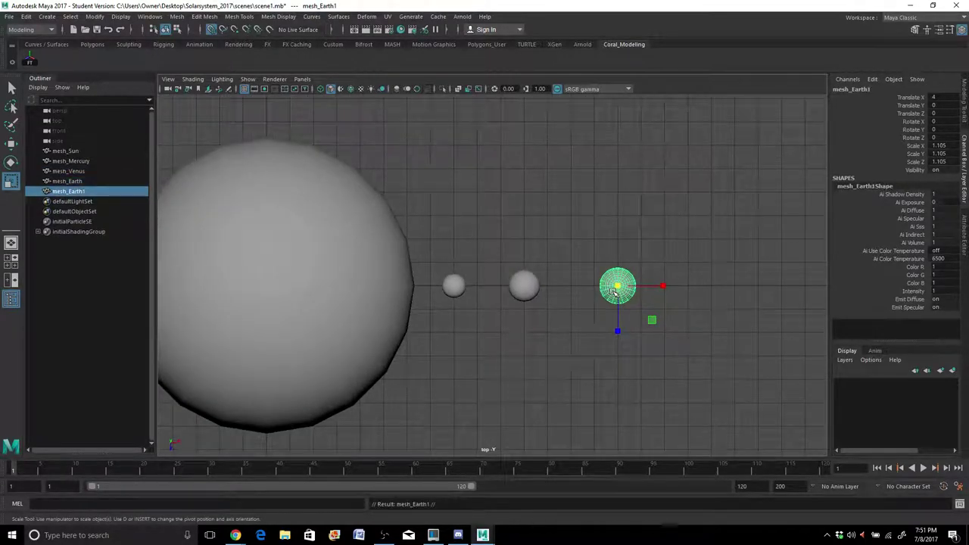
{"action": "left_click_drag", "start_coordinate": [615, 291], "coordinate": [599, 286]}
{"action": "key", "text": "w"}
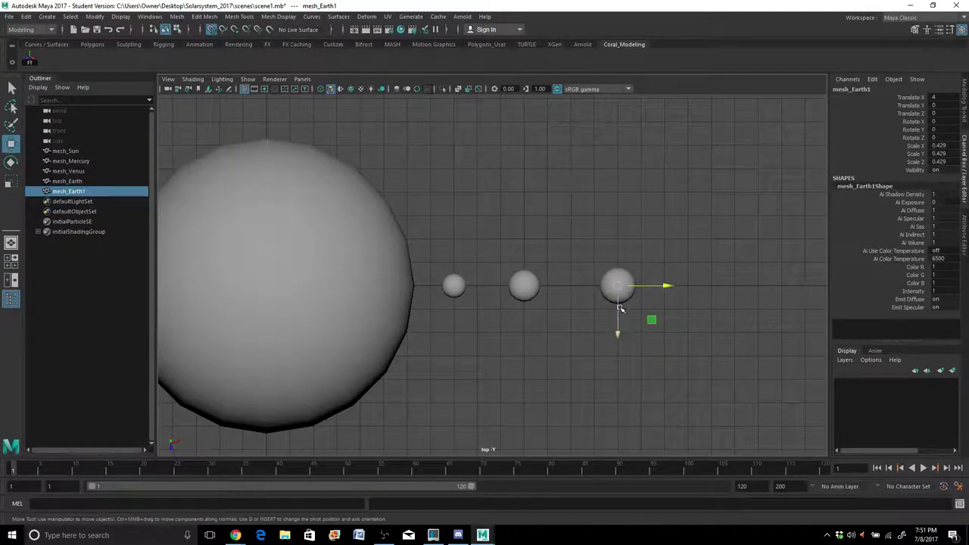
{"action": "left_click_drag", "start_coordinate": [617, 322], "coordinate": [617, 344]}
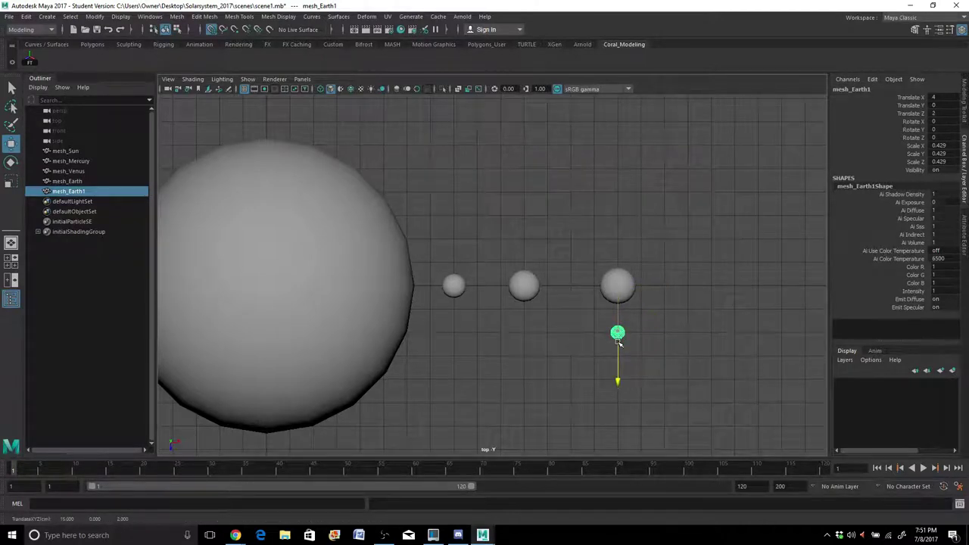
Step: Scale the small sphere beside Earth down further to about 0.197 uniformly
{"action": "key", "text": "r"}
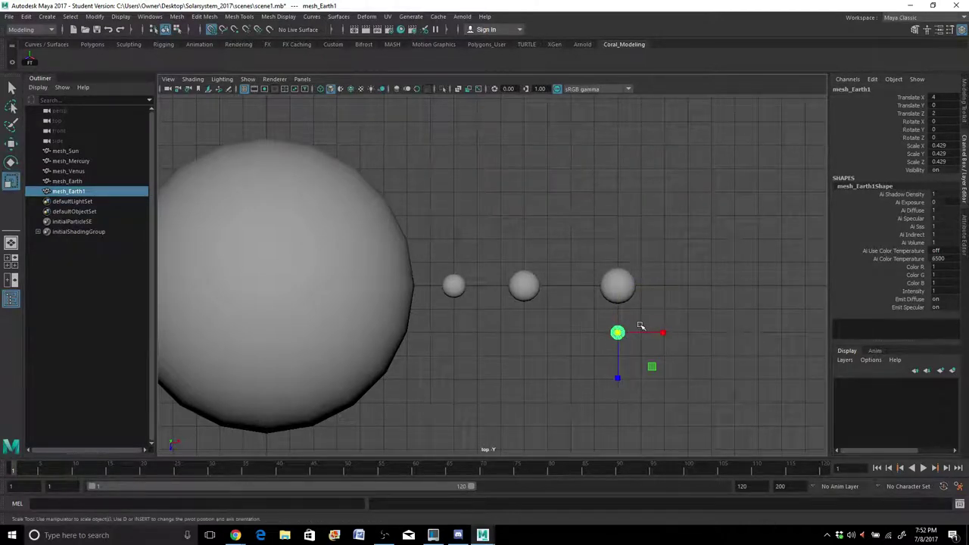
{"action": "left_click_drag", "start_coordinate": [616, 331], "coordinate": [614, 333]}
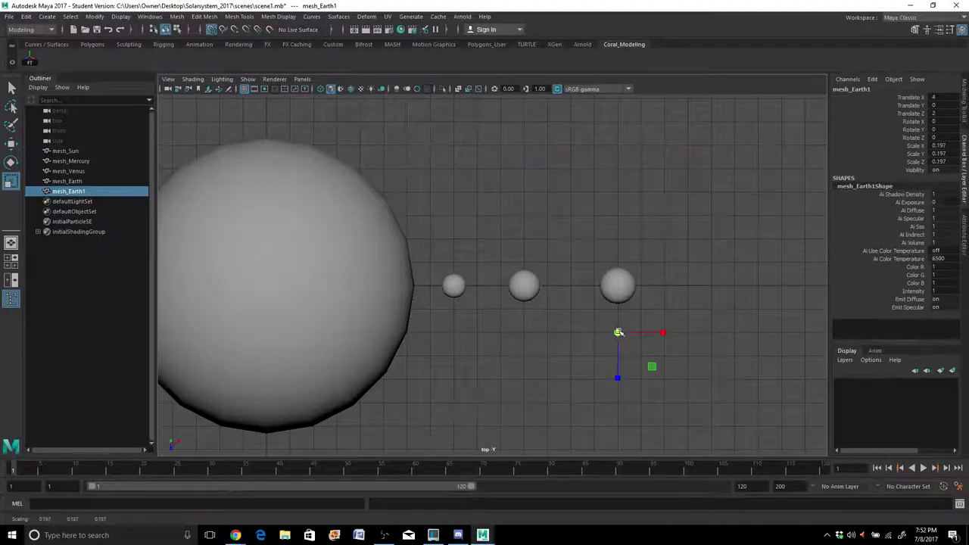
{"action": "left_click", "coordinate": [668, 318]}
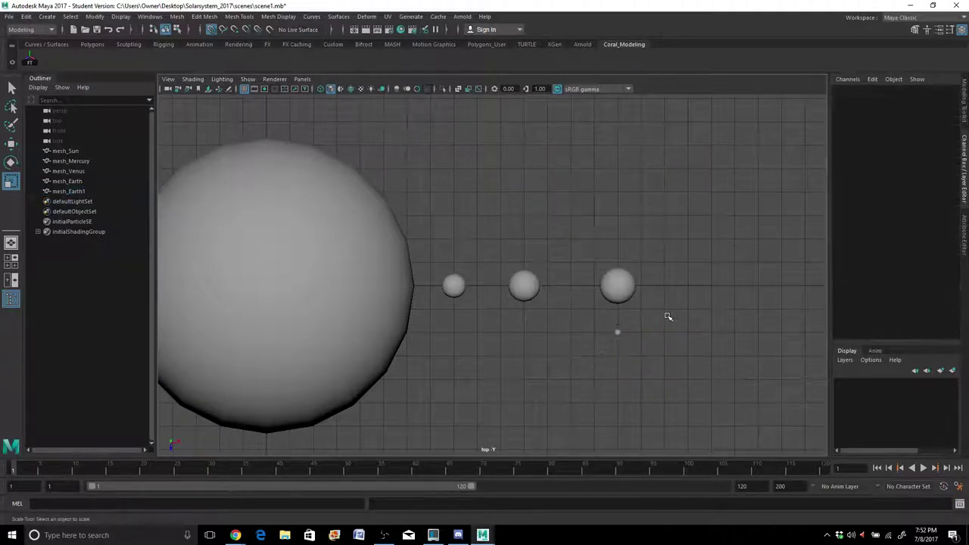
Step: Rename the small sphere beside Earth as mesh_Moon
{"action": "left_click", "coordinate": [618, 333]}
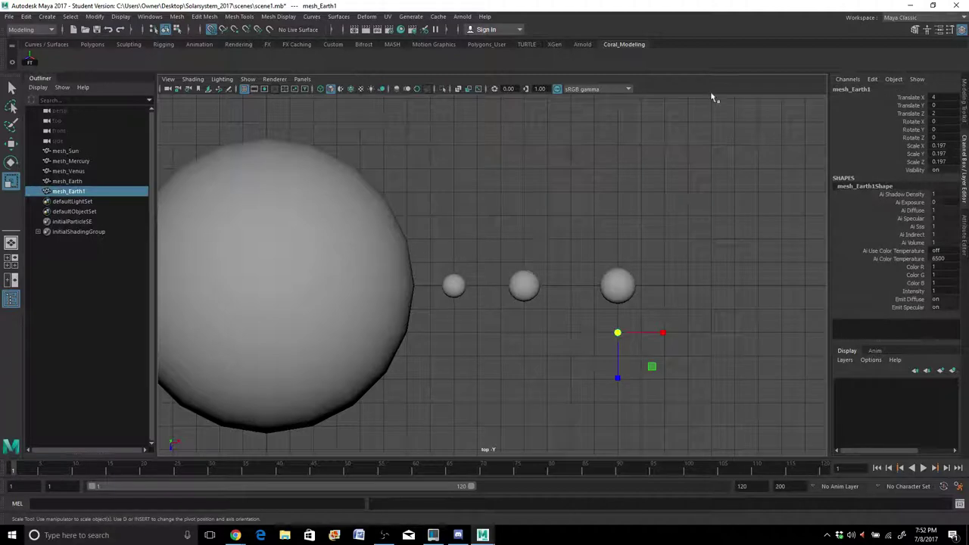
{"action": "double_click", "coordinate": [851, 89]}
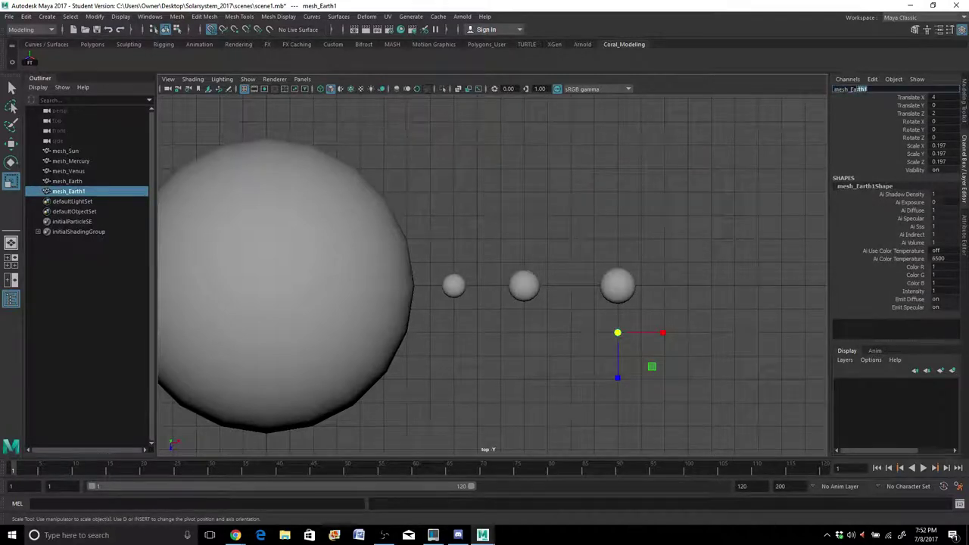
{"action": "left_click_drag", "start_coordinate": [863, 90], "coordinate": [849, 90]}
{"action": "type", "text": "Moon"}
{"action": "key", "text": "Return"}
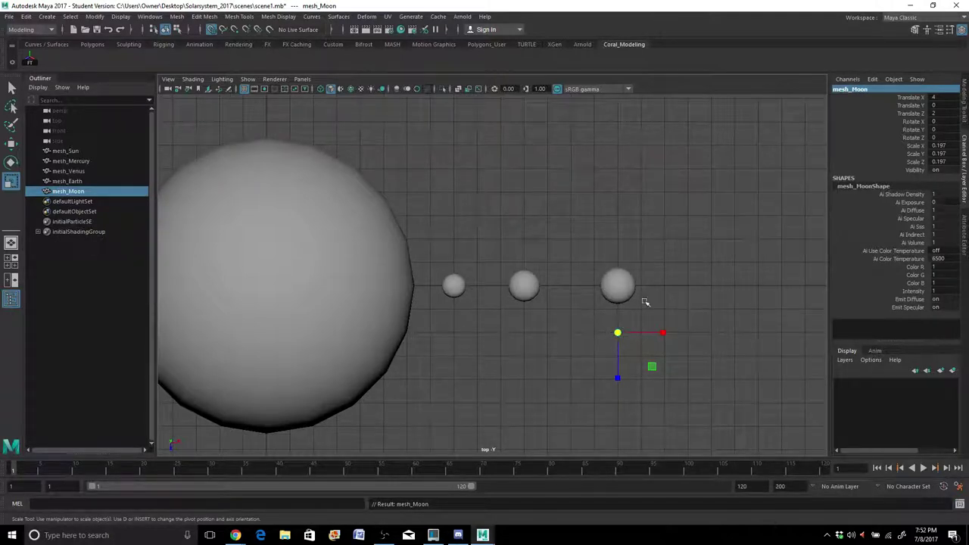
Step: Examine the relative sizes and spacing of the sun, the three planets and the moon from above
{"action": "scroll", "coordinate": [490, 324], "scroll_direction": "down", "scroll_amount": 5}
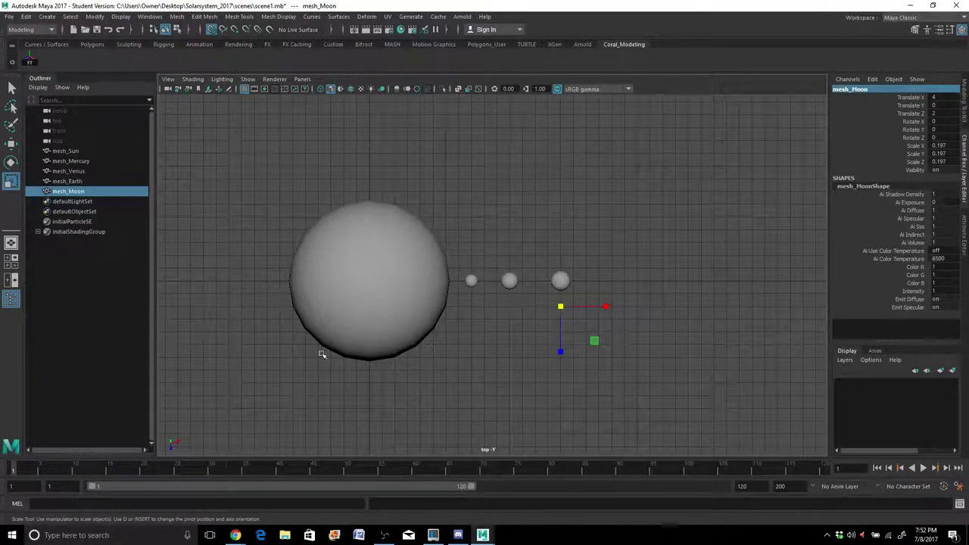
{"action": "scroll", "coordinate": [573, 322], "scroll_direction": "up", "scroll_amount": 3}
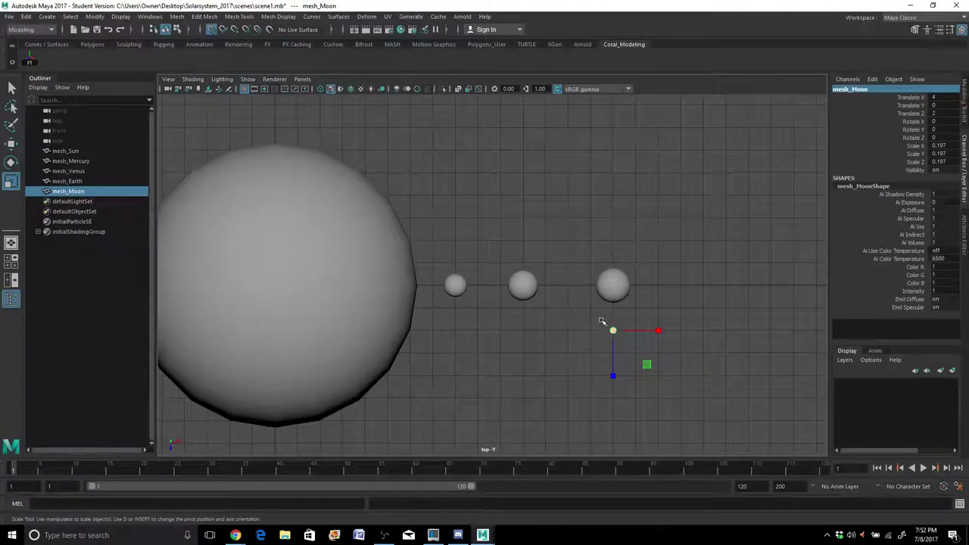
{"action": "scroll", "coordinate": [600, 324], "scroll_direction": "down", "scroll_amount": 1}
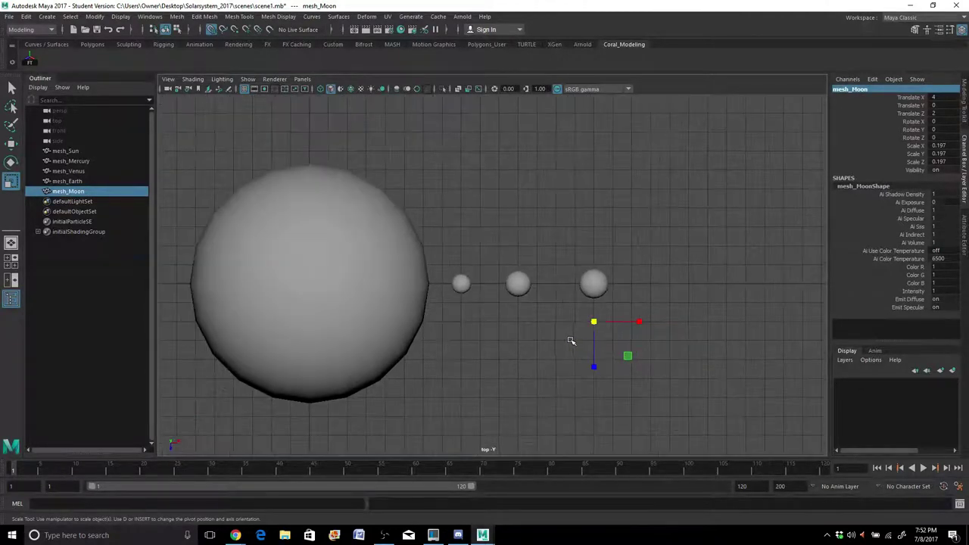
{"action": "left_click", "coordinate": [570, 339]}
{"action": "scroll", "coordinate": [568, 340], "scroll_direction": "up", "scroll_amount": 1}
{"action": "scroll", "coordinate": [568, 340], "scroll_direction": "up", "scroll_amount": 2}
{"action": "scroll", "coordinate": [567, 340], "scroll_direction": "down", "scroll_amount": 1}
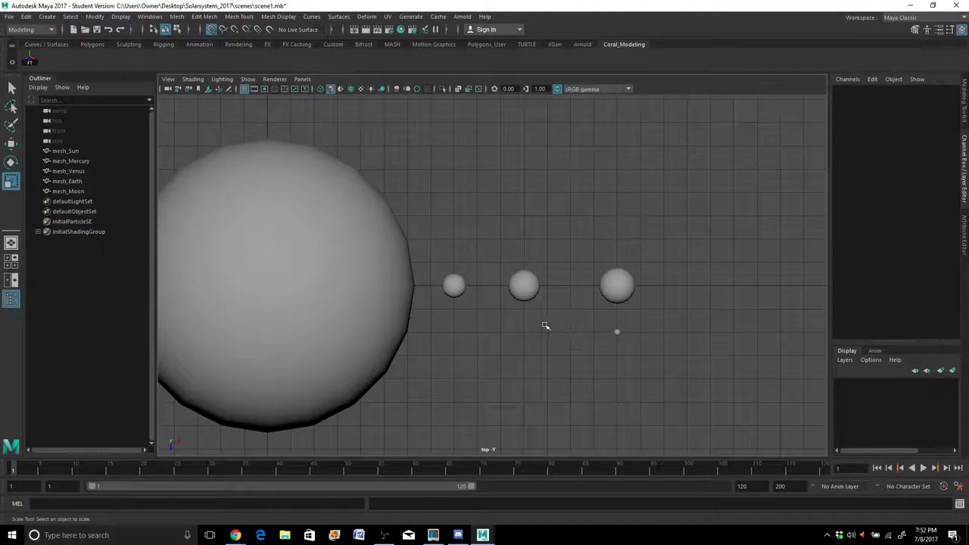
{"action": "middle_click_drag", "start_coordinate": [546, 324], "coordinate": [623, 330], "text": "alt"}
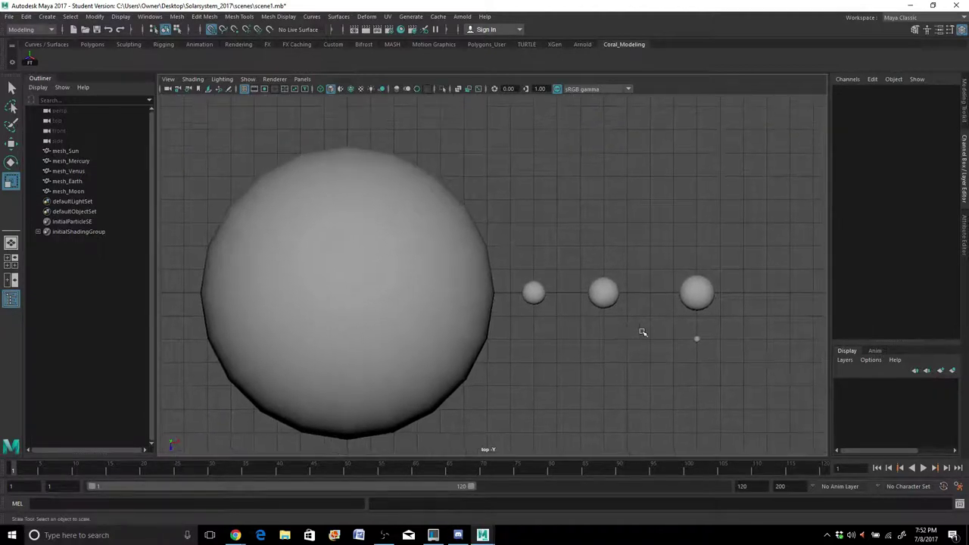
{"action": "scroll", "coordinate": [703, 347], "scroll_direction": "down", "scroll_amount": 1}
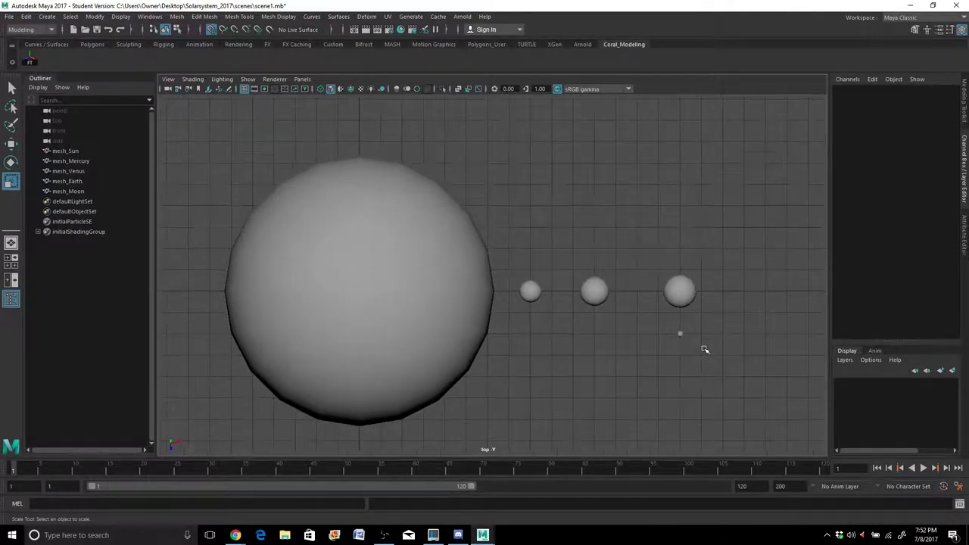
{"action": "scroll", "coordinate": [702, 351], "scroll_direction": "down", "scroll_amount": 1}
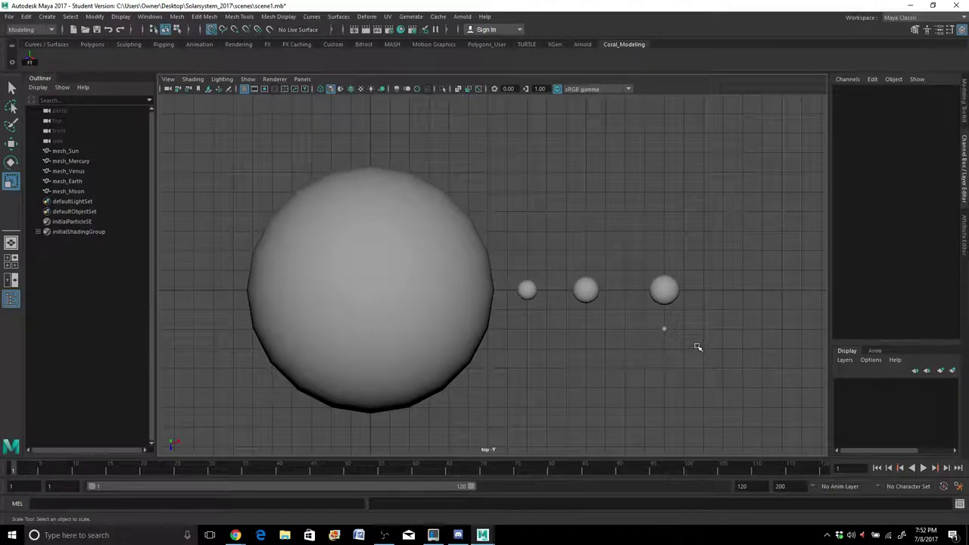
{"action": "scroll", "coordinate": [696, 346], "scroll_direction": "down", "scroll_amount": 2}
{"action": "scroll", "coordinate": [546, 325], "scroll_direction": "up", "scroll_amount": 1}
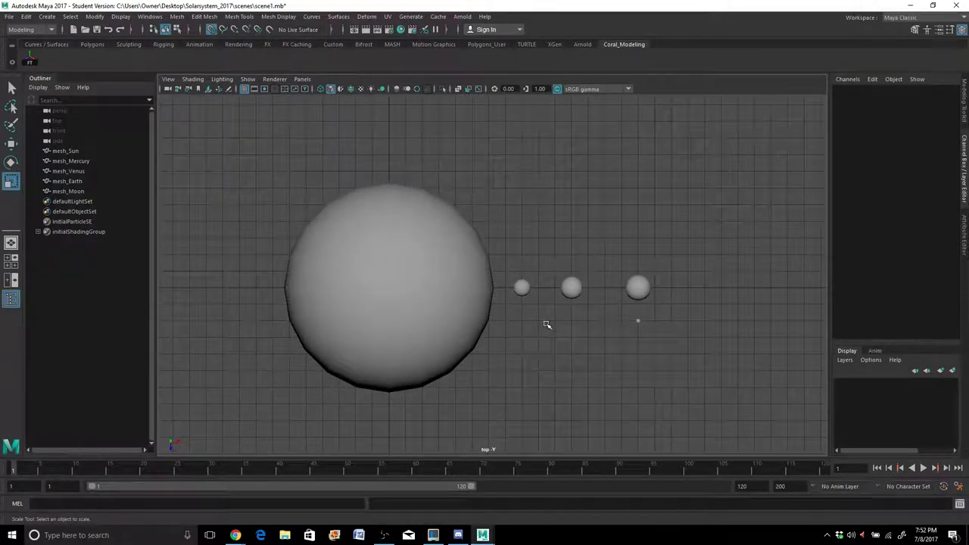
Step: Duplicate mesh_Earth, moving the copy outward to a Translate X of 8 and scaling it down uniformly to about 0.553
{"action": "left_click", "coordinate": [638, 296]}
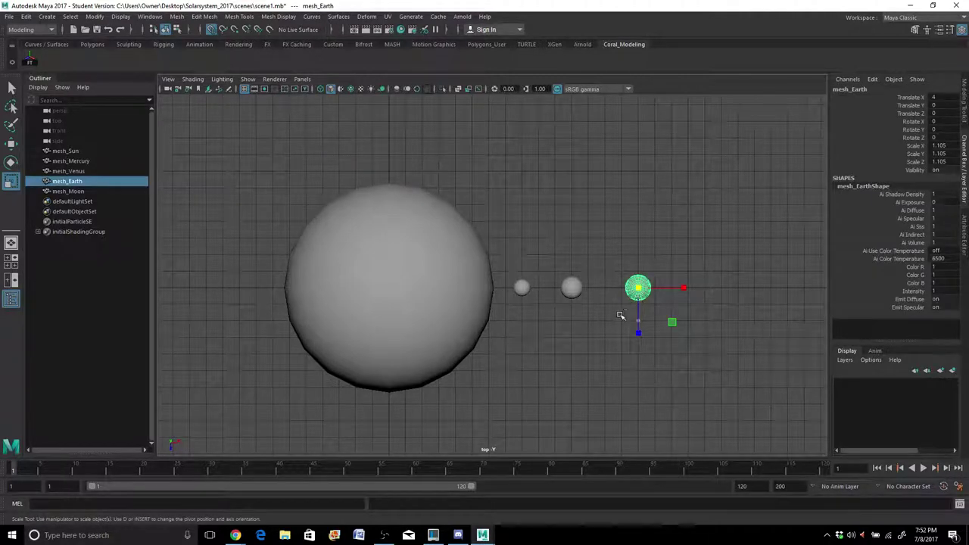
{"action": "key", "text": "ctrl+d"}
{"action": "key", "text": "w"}
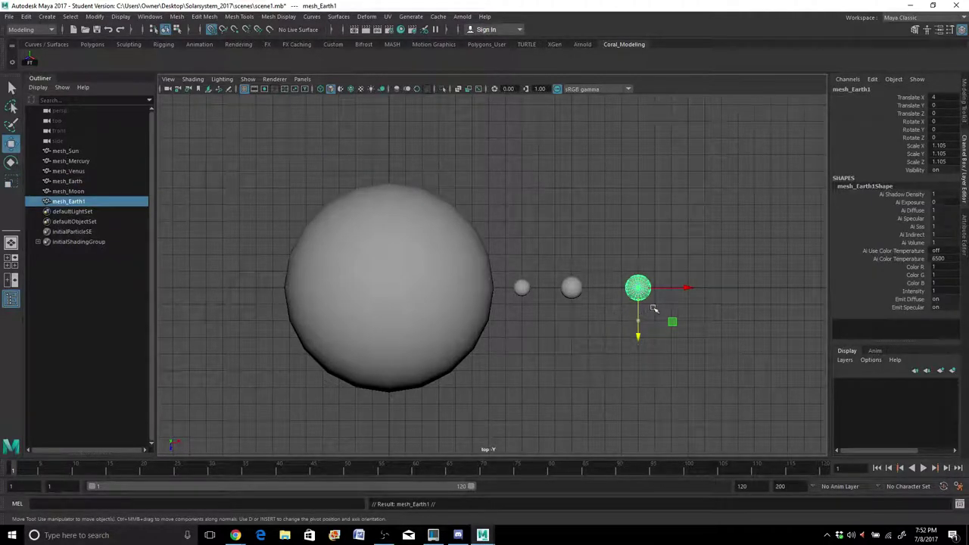
{"action": "left_click_drag", "start_coordinate": [688, 286], "coordinate": [753, 287]}
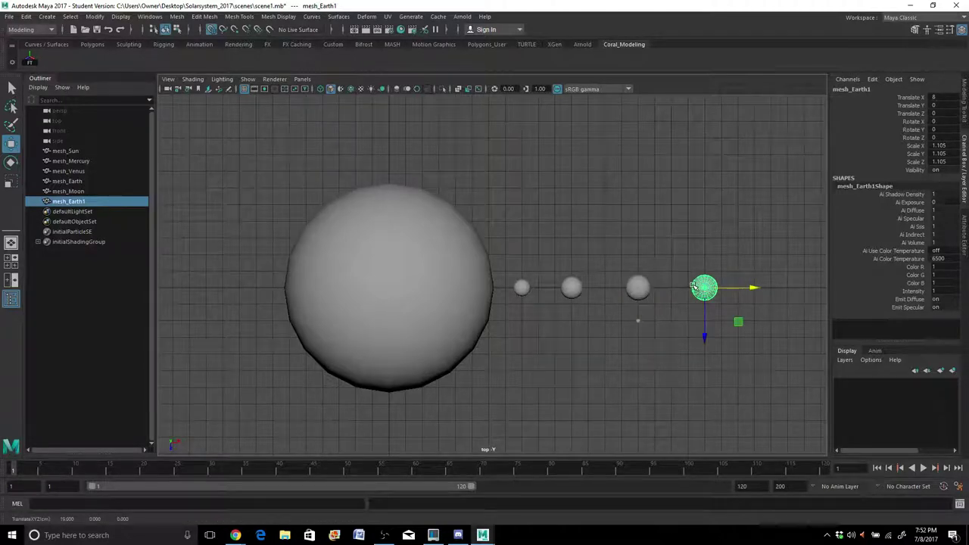
{"action": "key", "text": "r"}
{"action": "left_click_drag", "start_coordinate": [704, 288], "coordinate": [691, 283]}
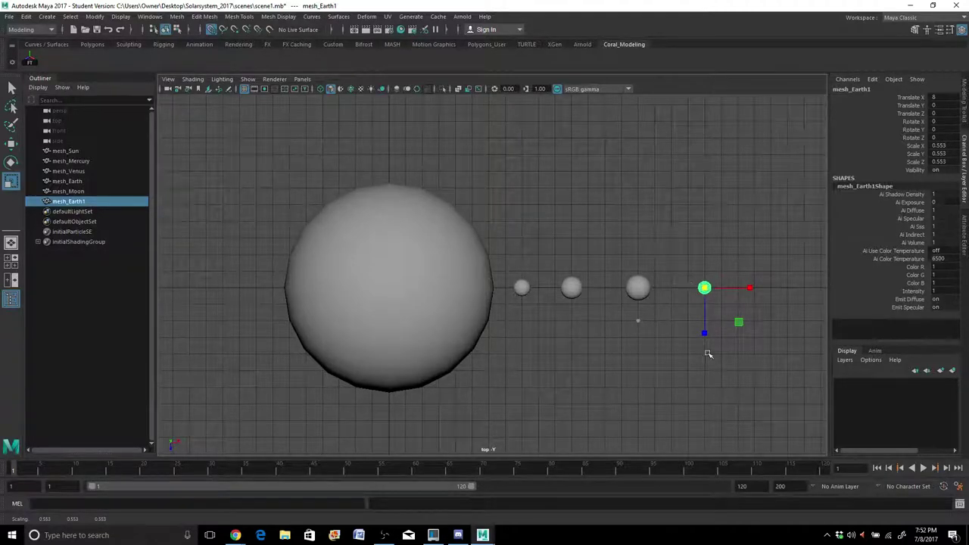
Step: Duplicate mesh_Moon and move the copy outward along X beside the outermost planet, to a Translate X of 8
{"action": "scroll", "coordinate": [774, 318], "scroll_direction": "up", "scroll_amount": 3}
{"action": "scroll", "coordinate": [774, 326], "scroll_direction": "down", "scroll_amount": 2}
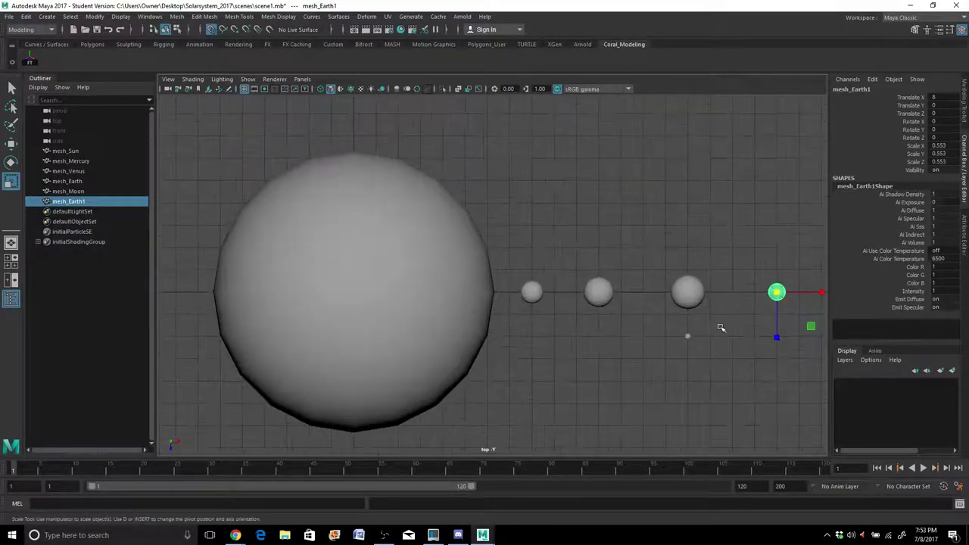
{"action": "left_click", "coordinate": [686, 335]}
{"action": "scroll", "coordinate": [700, 321], "scroll_direction": "up", "scroll_amount": 2}
{"action": "middle_click_drag", "start_coordinate": [699, 321], "coordinate": [692, 324], "text": "alt"}
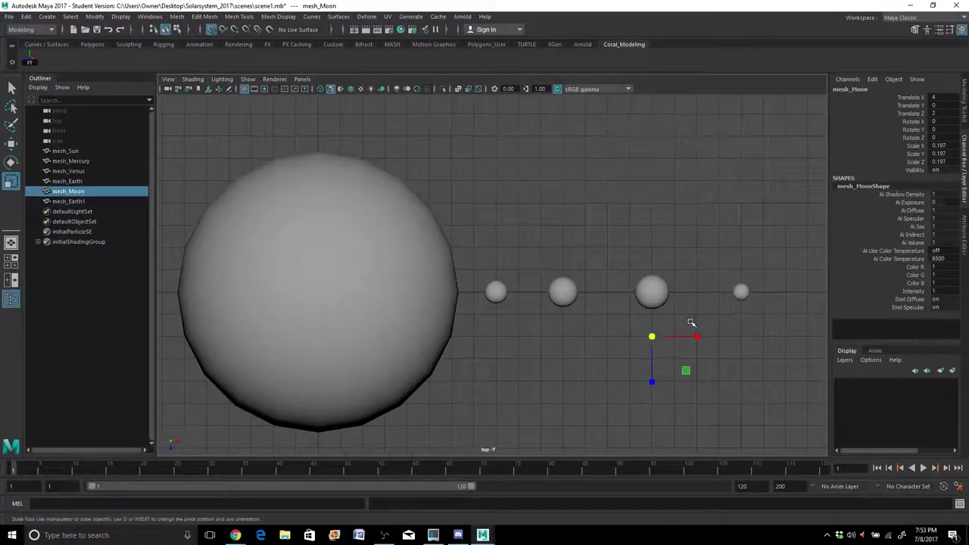
{"action": "key", "text": "ctrl+d"}
{"action": "key", "text": "w"}
{"action": "left_click_drag", "start_coordinate": [698, 337], "coordinate": [741, 337]}
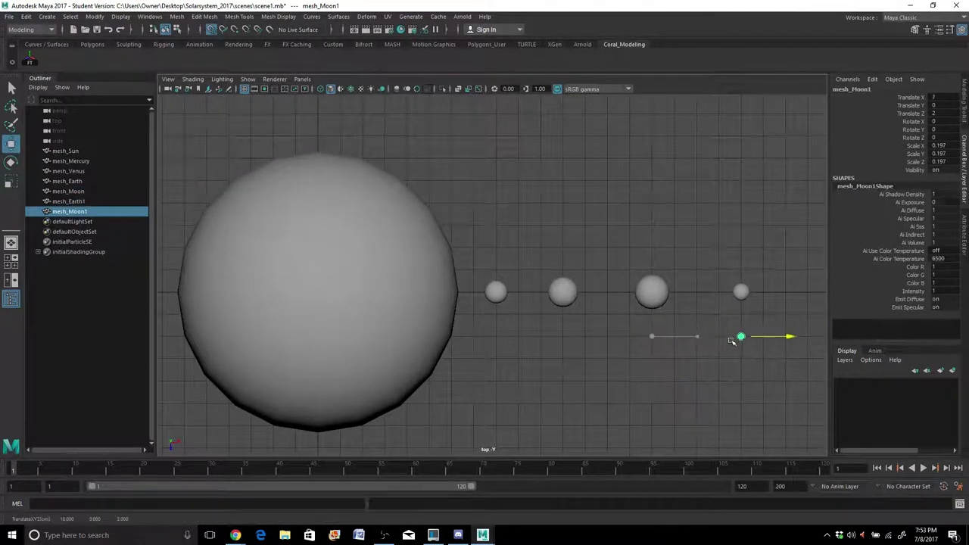
Step: Duplicate the outermost planet's moon and move the copy closer to that planet, to a Translate Z of 1
{"action": "key", "text": "ctrl+d"}
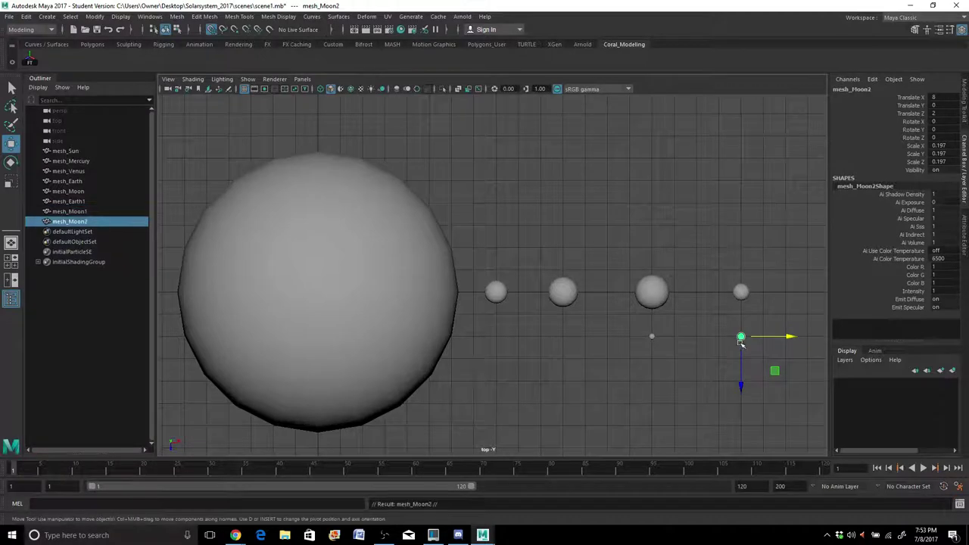
{"action": "left_click_drag", "start_coordinate": [739, 342], "coordinate": [732, 317]}
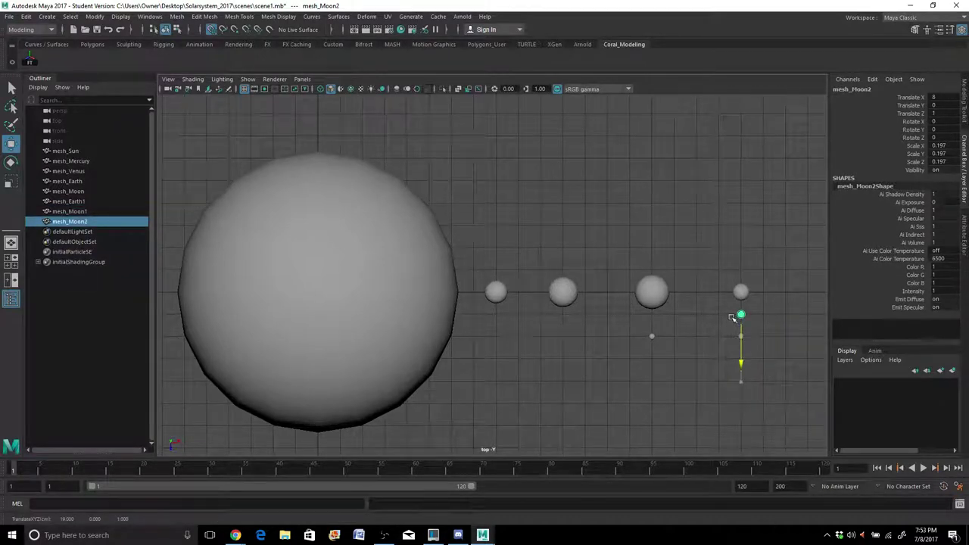
{"action": "left_click", "coordinate": [699, 340]}
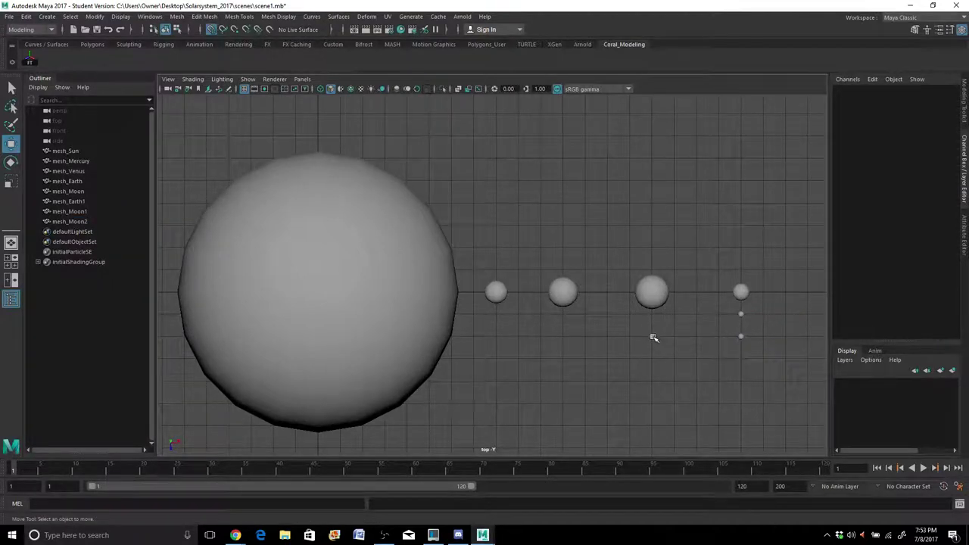
Step: Freeze the transformations of mesh_Moon, mesh_Moon2 and mesh_Moon1 individually
{"action": "left_click", "coordinate": [652, 337]}
{"action": "left_click", "coordinate": [30, 59]}
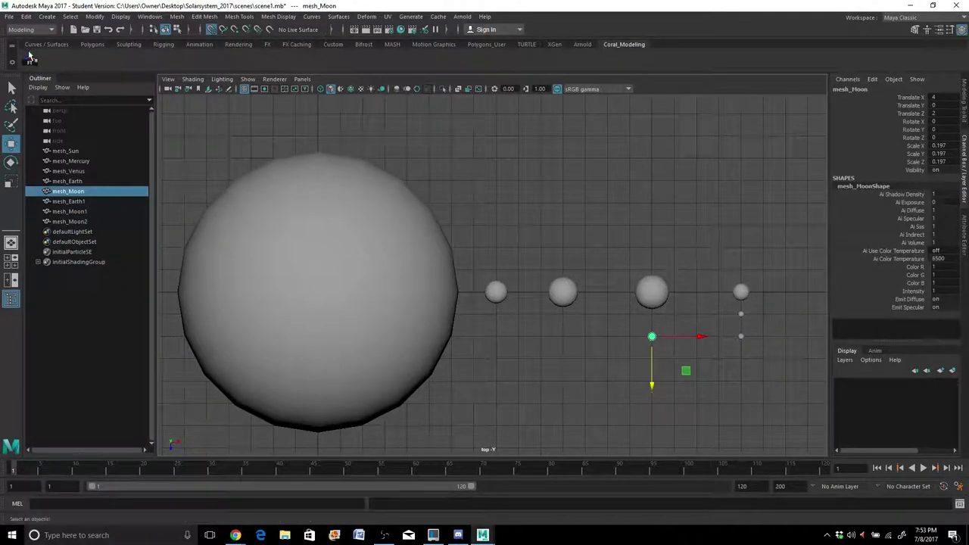
{"action": "left_click", "coordinate": [741, 315]}
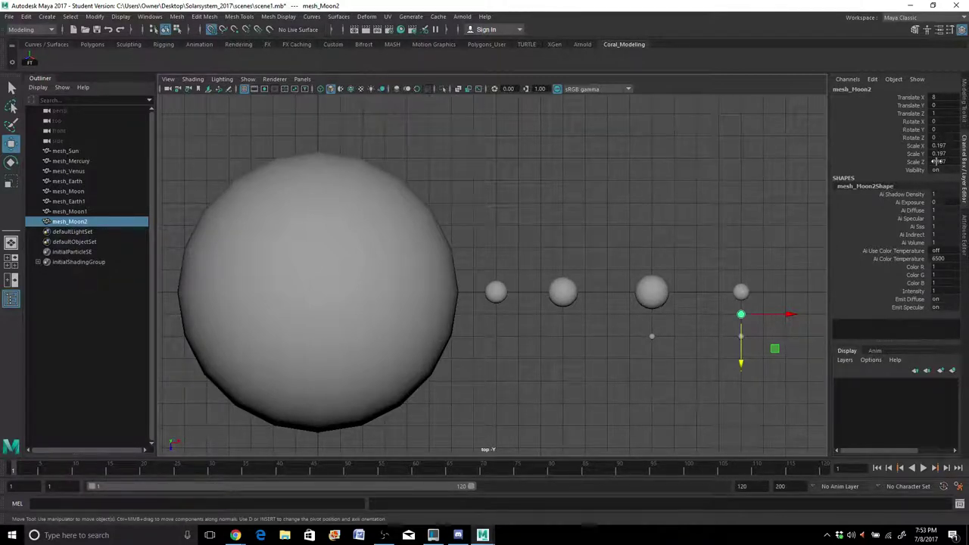
{"action": "key", "text": "ctrl+shift+f"}
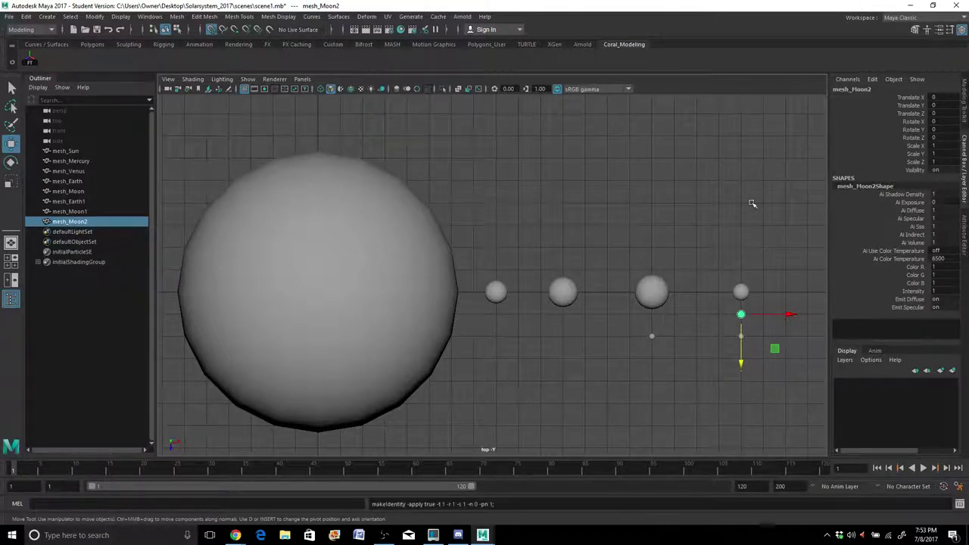
{"action": "left_click", "coordinate": [753, 286]}
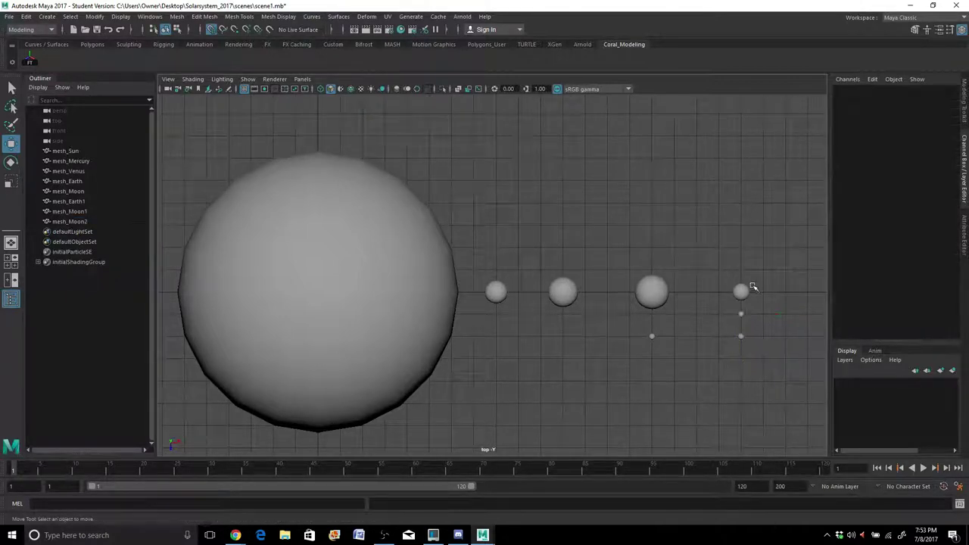
{"action": "left_click", "coordinate": [741, 336]}
{"action": "key", "text": "ctrl+shift+f"}
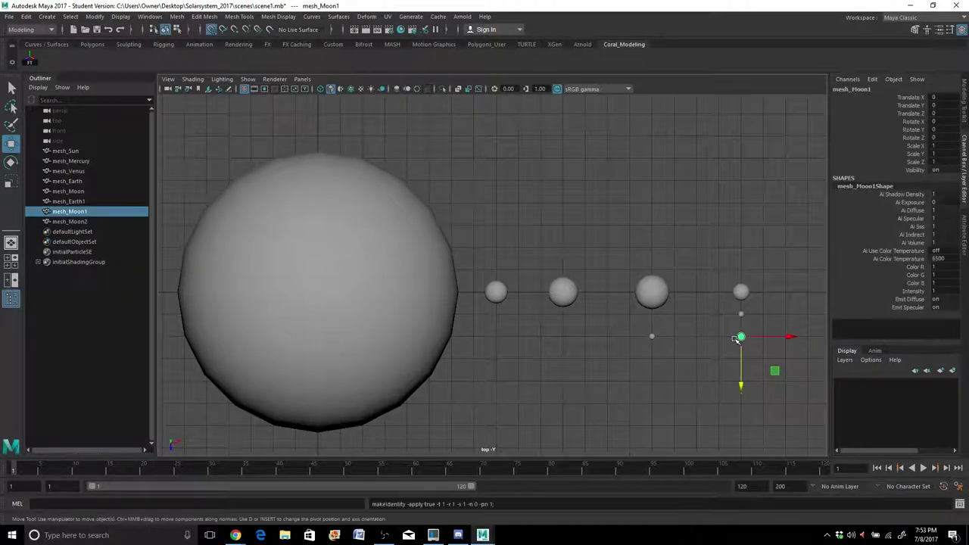
Step: Freeze the transformations of mesh_Earth1 and mesh_Earth, and clear the selection
{"action": "left_click", "coordinate": [740, 293]}
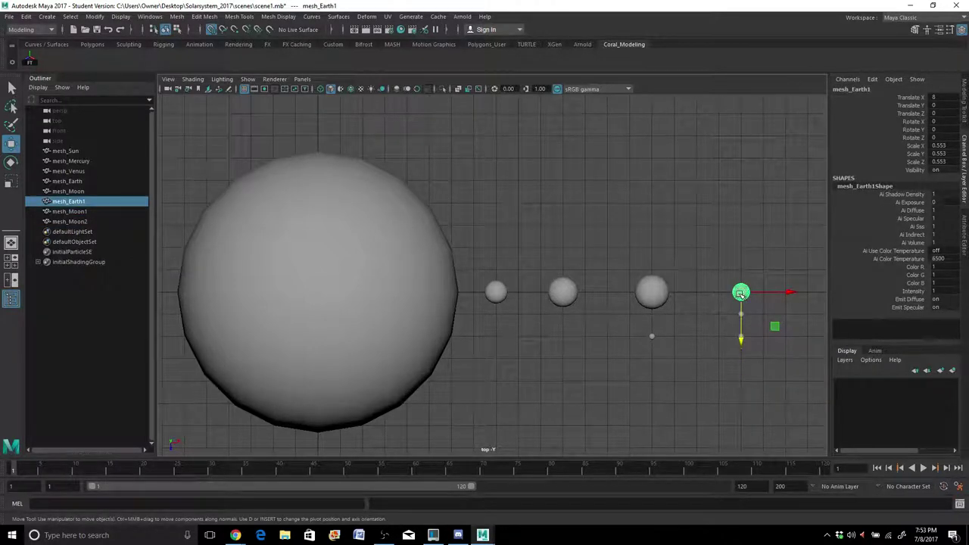
{"action": "key", "text": "ctrl+shift+f"}
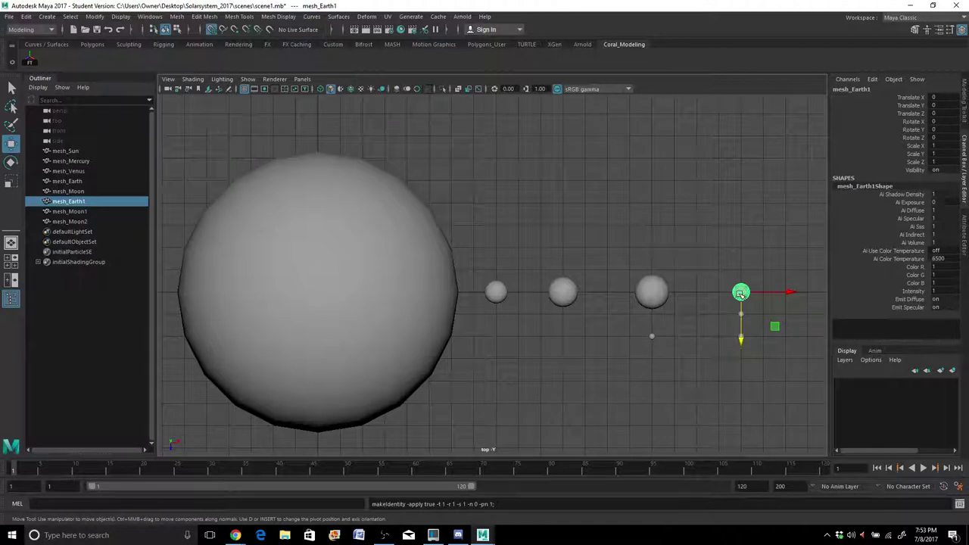
{"action": "left_click", "coordinate": [652, 293]}
{"action": "key", "text": "ctrl+shift+f"}
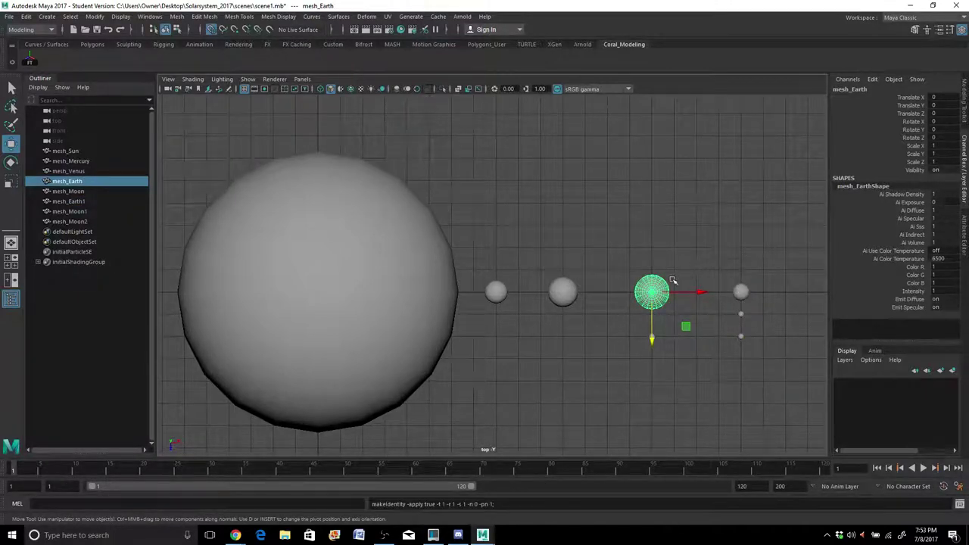
{"action": "left_click", "coordinate": [698, 271]}
Step: Rename the outermost planet, mesh_Earth1, as mesh_Mars
{"action": "scroll", "coordinate": [700, 272], "scroll_direction": "down", "scroll_amount": 4}
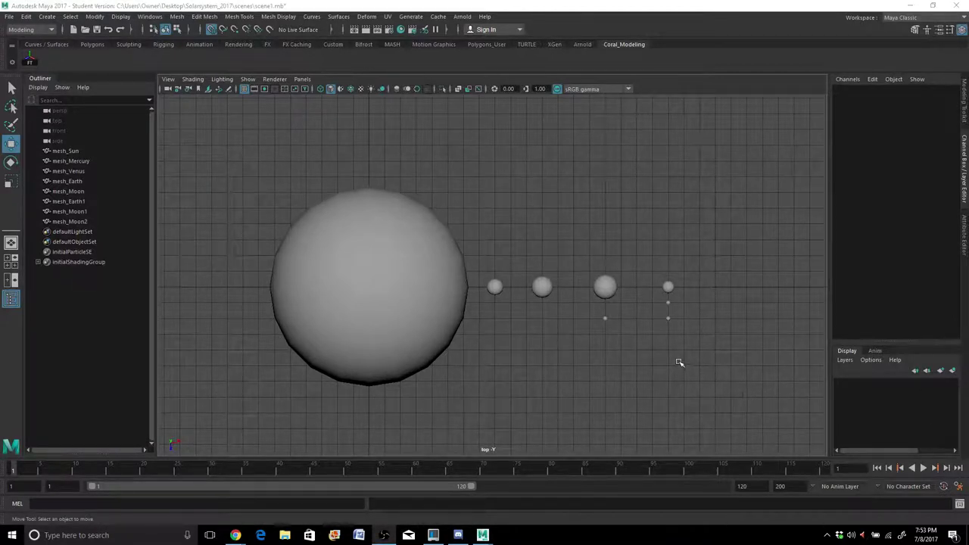
{"action": "scroll", "coordinate": [679, 362], "scroll_direction": "down", "scroll_amount": 1}
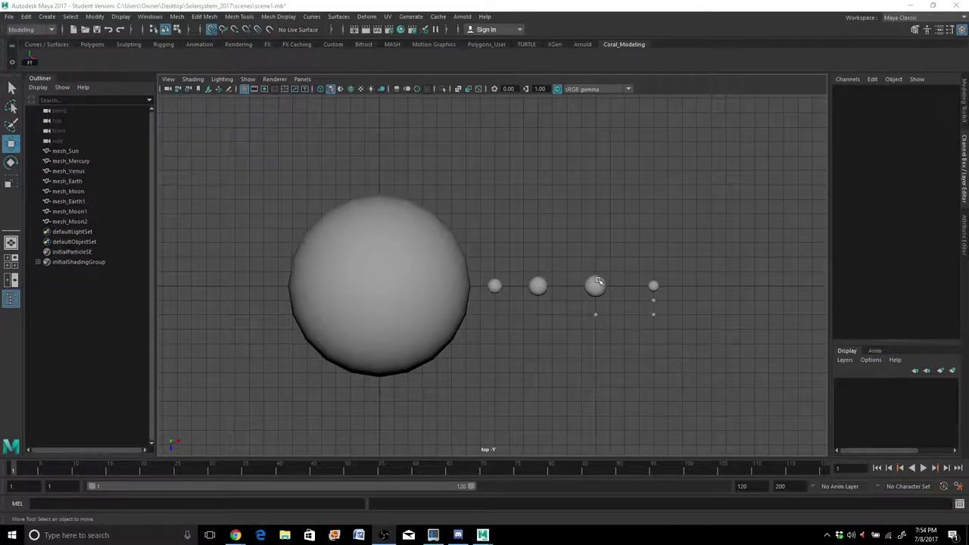
{"action": "middle_click_drag", "start_coordinate": [605, 311], "coordinate": [583, 308], "text": "alt"}
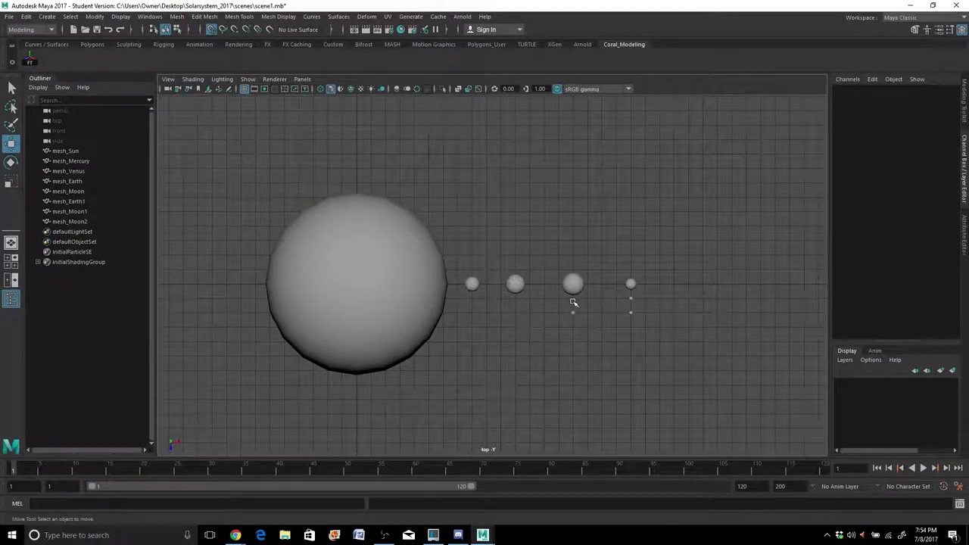
{"action": "scroll", "coordinate": [574, 304], "scroll_direction": "down", "scroll_amount": 1}
{"action": "scroll", "coordinate": [575, 306], "scroll_direction": "up", "scroll_amount": 1}
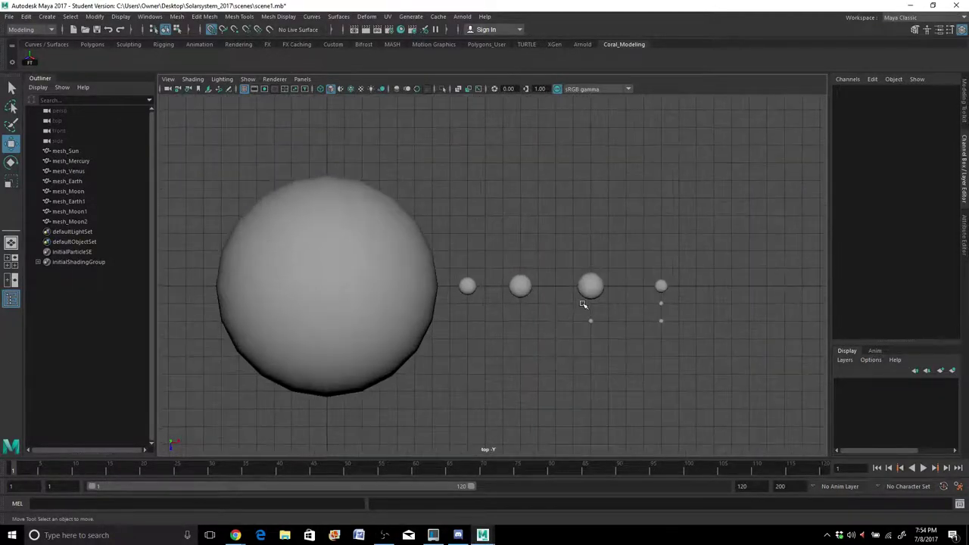
{"action": "scroll", "coordinate": [596, 310], "scroll_direction": "up", "scroll_amount": 2}
{"action": "scroll", "coordinate": [596, 312], "scroll_direction": "down", "scroll_amount": 1}
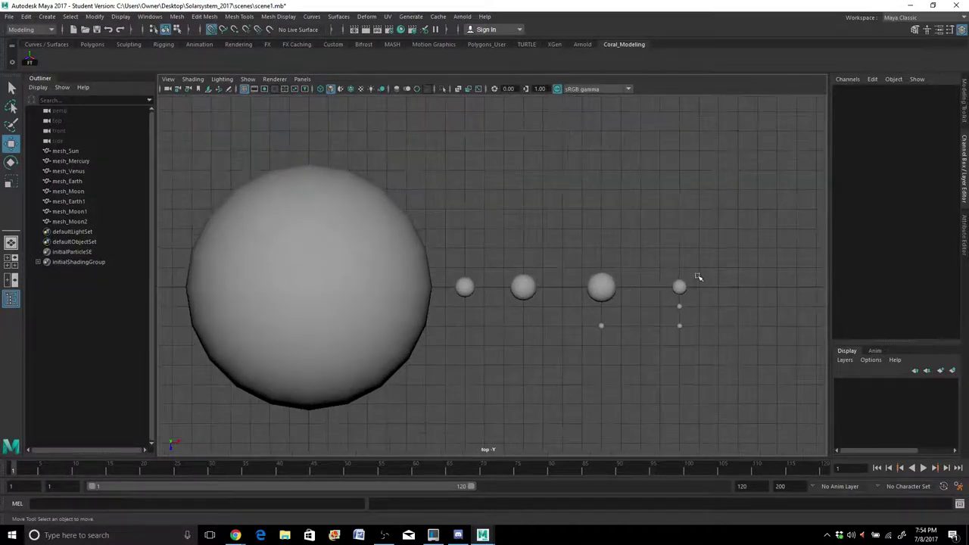
{"action": "left_click", "coordinate": [682, 286]}
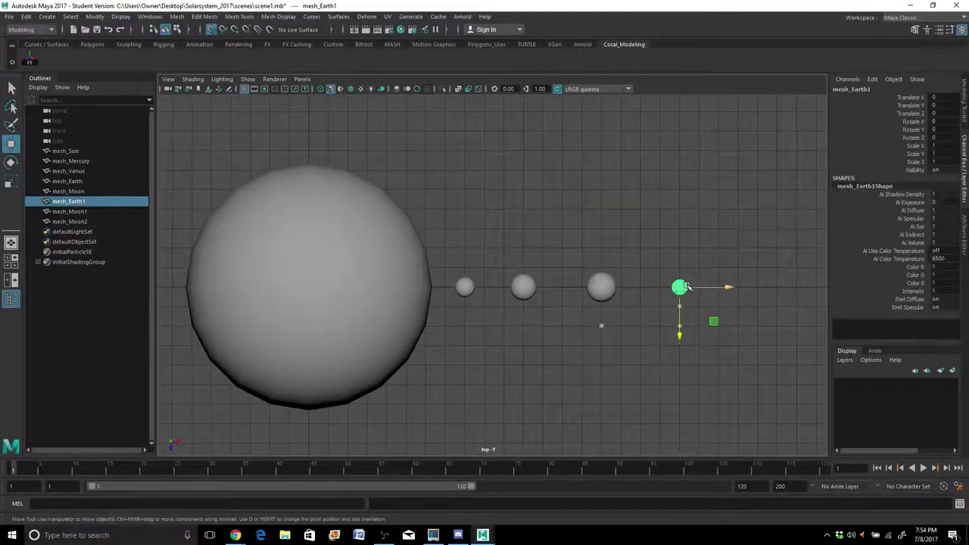
{"action": "middle_click_drag", "start_coordinate": [730, 285], "coordinate": [663, 286], "text": "alt"}
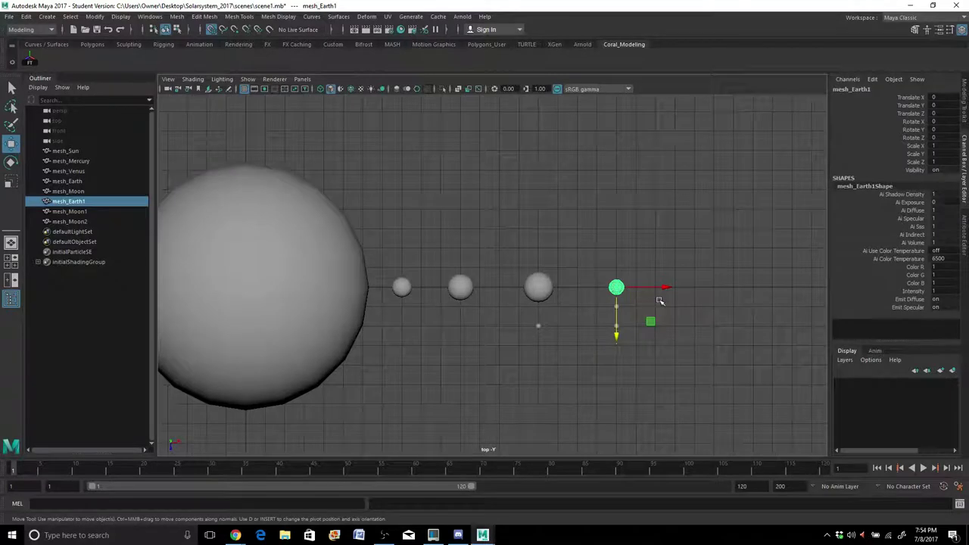
{"action": "double_click", "coordinate": [855, 89]}
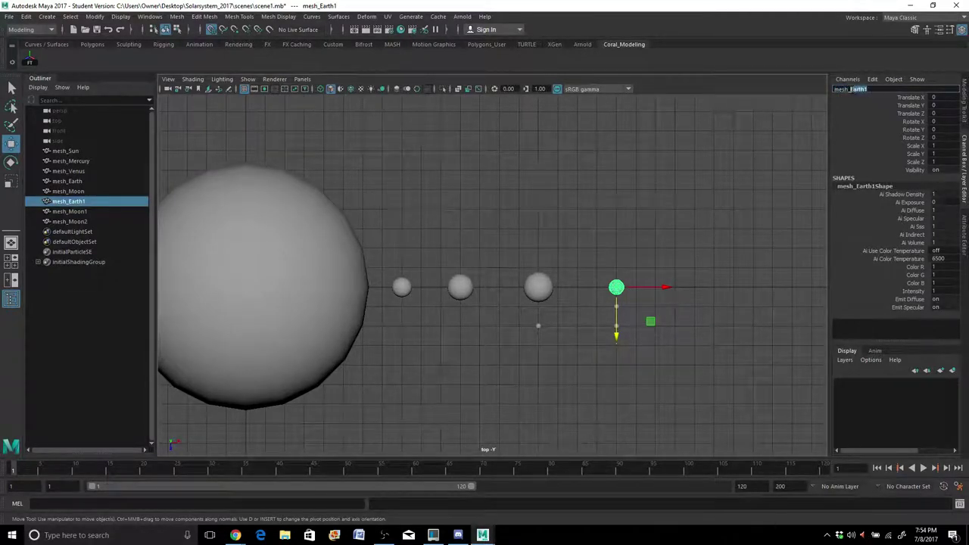
{"action": "type", "text": "Mars"}
{"action": "key", "text": "Return"}
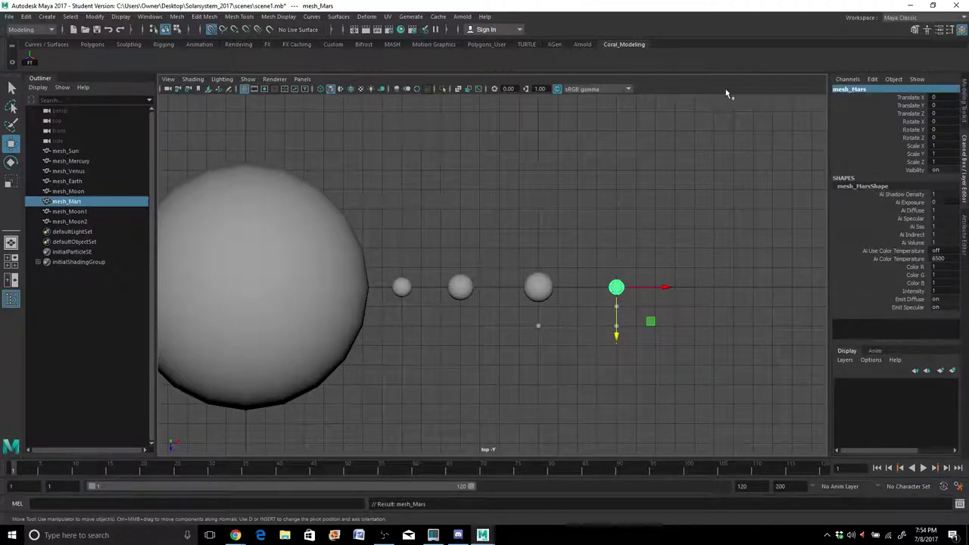
Step: Duplicate mesh_Mars, moving the copy outward to a Translate X of 6 and scaling it up uniformly to about 3.778
{"action": "key", "text": "ctrl+d"}
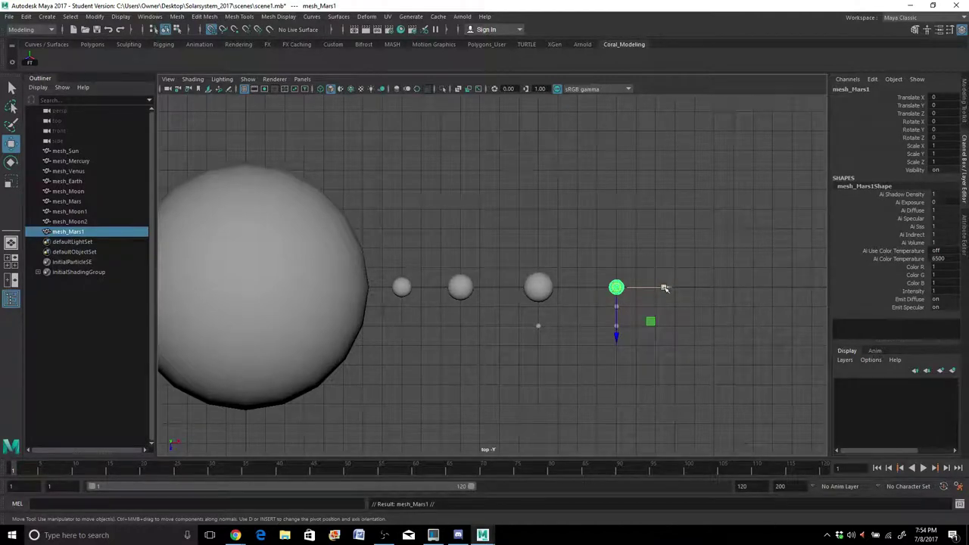
{"action": "left_click_drag", "start_coordinate": [665, 286], "coordinate": [668, 289]}
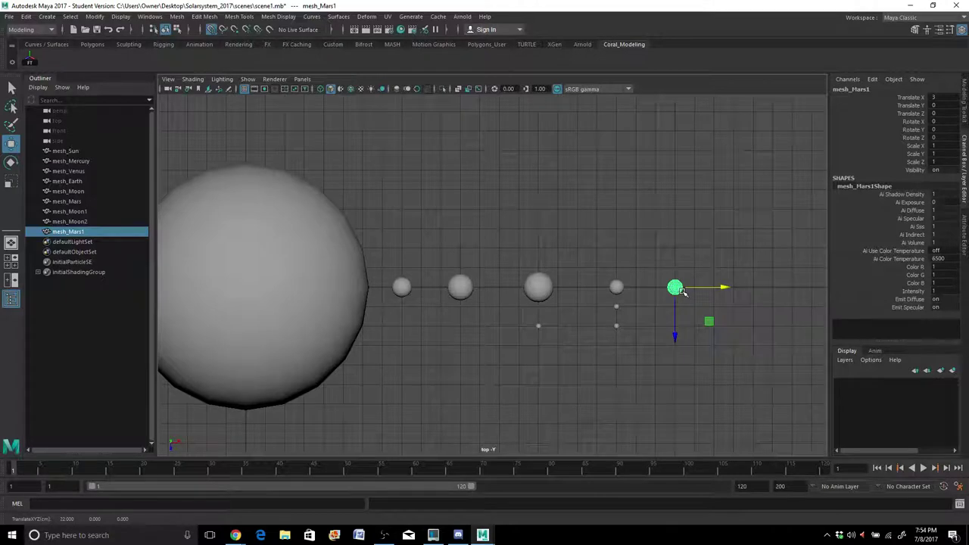
{"action": "left_click_drag", "start_coordinate": [676, 289], "coordinate": [709, 287]}
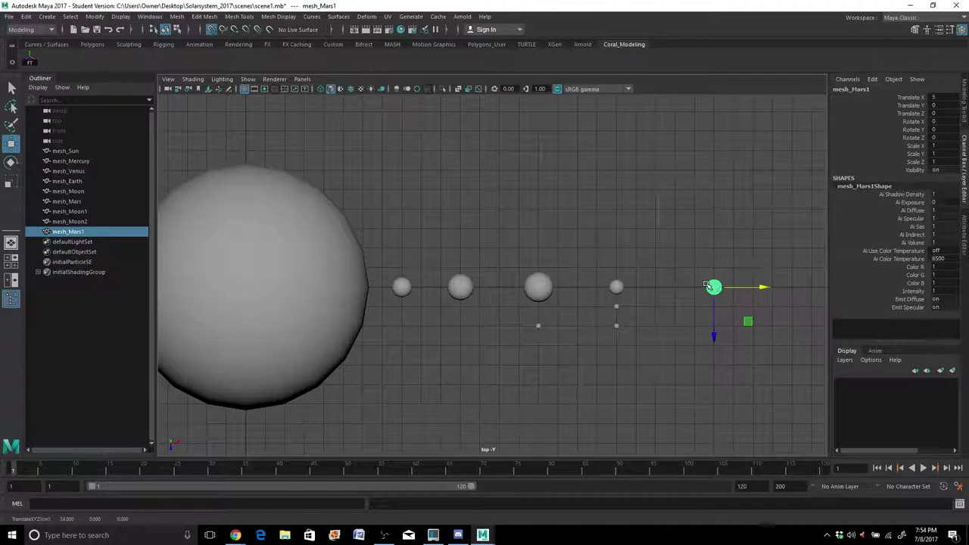
{"action": "key", "text": "r"}
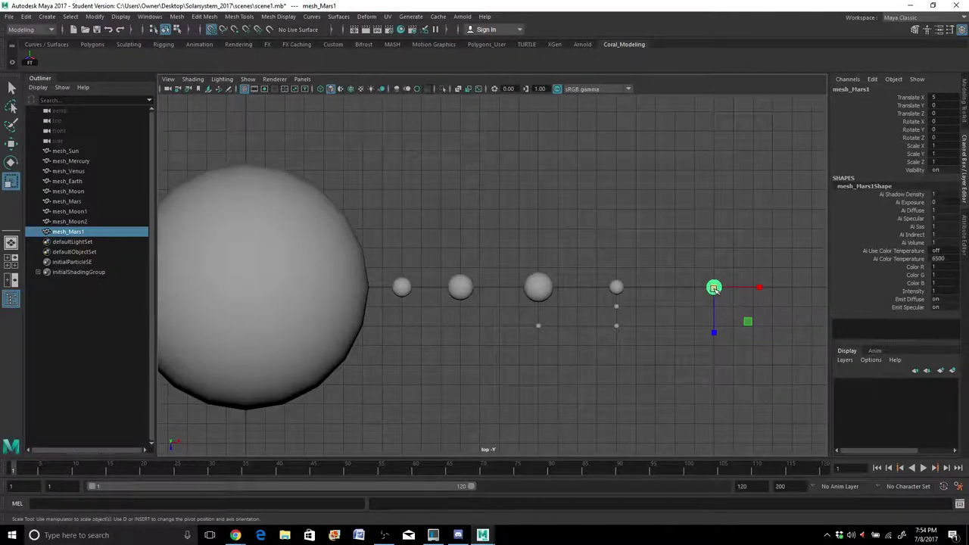
{"action": "left_click_drag", "start_coordinate": [711, 286], "coordinate": [736, 293]}
{"action": "key", "text": "w"}
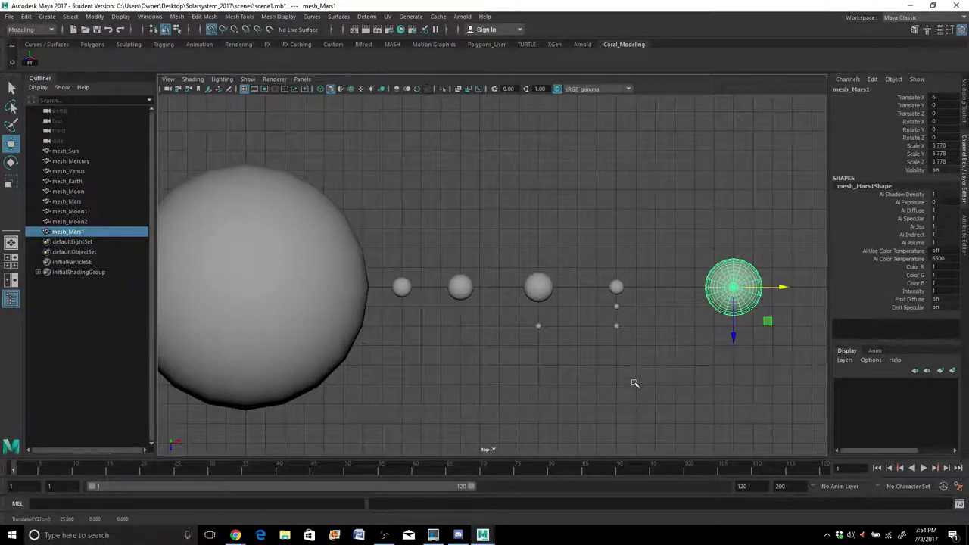
Step: Duplicate both Mars moons together and move the copies to a Translate X of 4, on the inner side of the large planet
{"action": "left_click", "coordinate": [617, 307]}
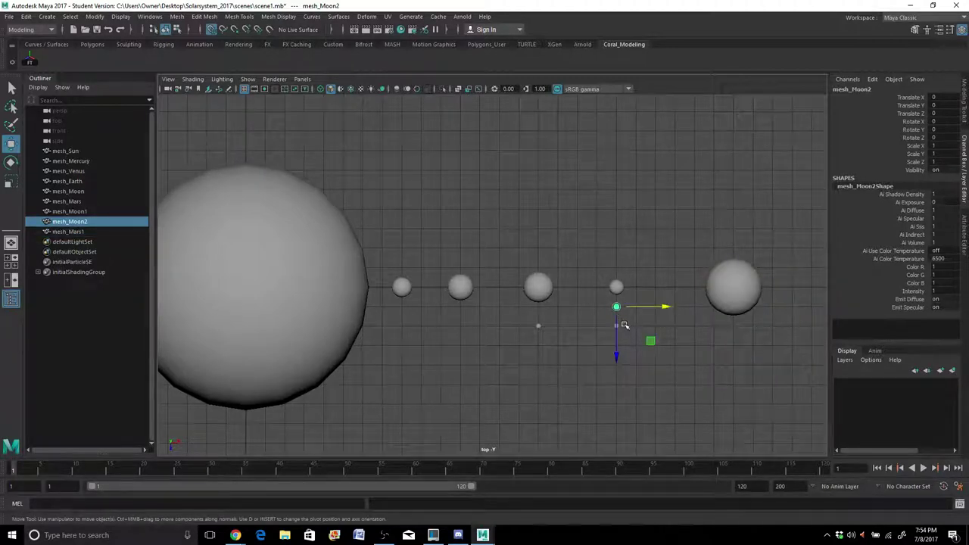
{"action": "key", "text": "q"}
{"action": "left_click", "coordinate": [616, 328], "text": "shift"}
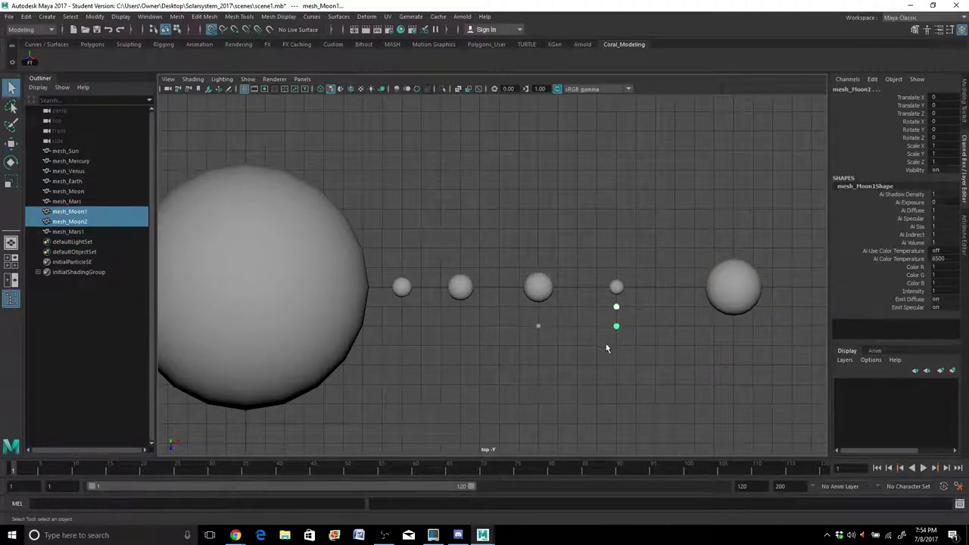
{"action": "key", "text": "ctrl+d"}
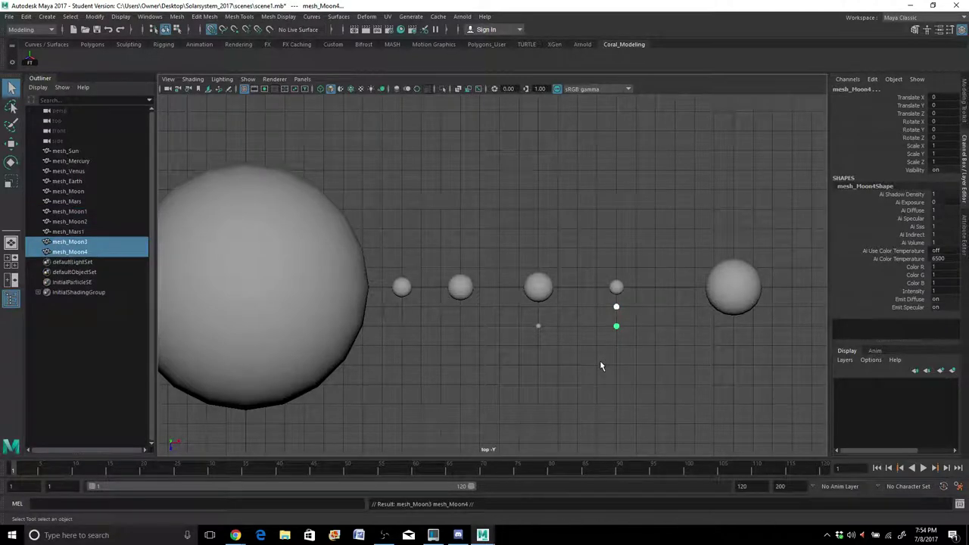
{"action": "key", "text": "w"}
{"action": "left_click_drag", "start_coordinate": [669, 328], "coordinate": [695, 329]}
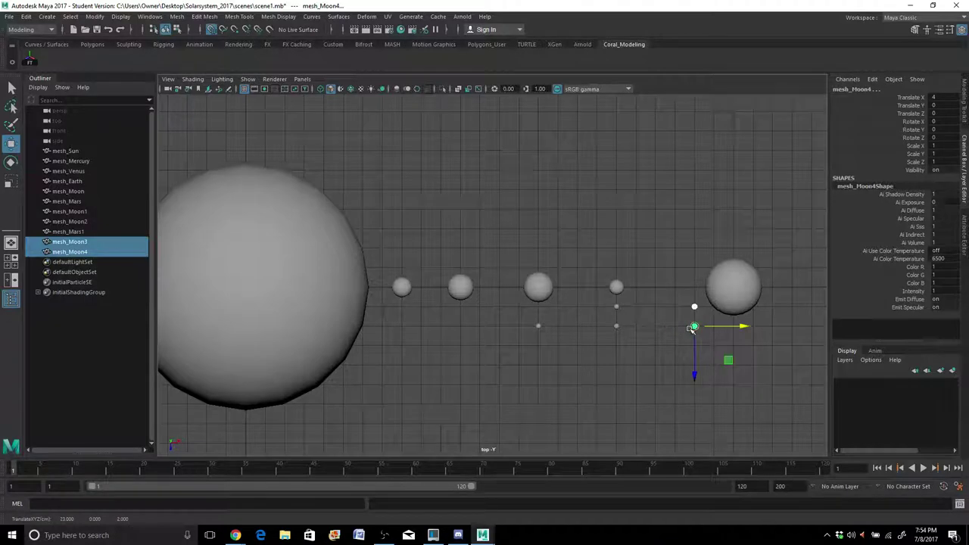
Step: Duplicate the selected moon pair to Translate X 8, and duplicate that new pair across the planet to Translate Z -4
{"action": "key", "text": "ctrl+d"}
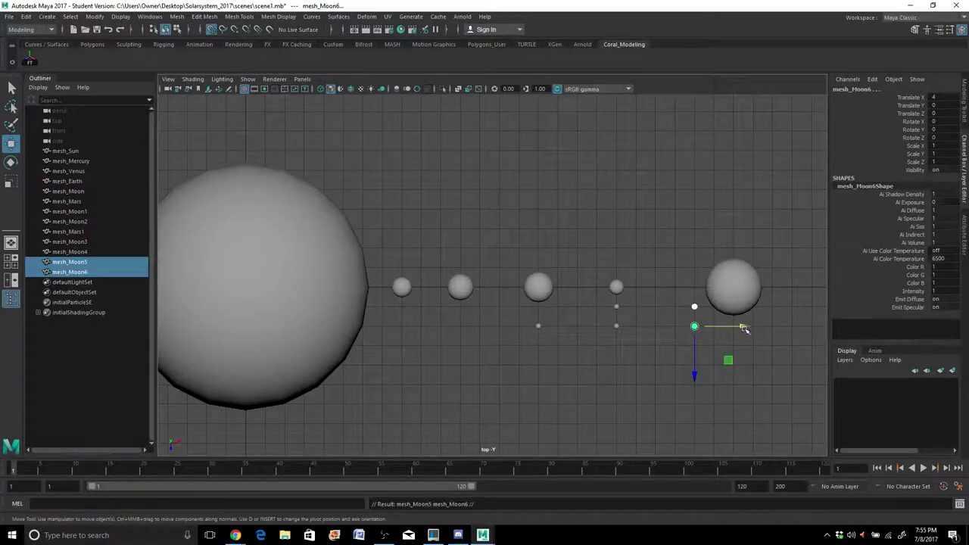
{"action": "left_click_drag", "start_coordinate": [742, 327], "coordinate": [772, 334]}
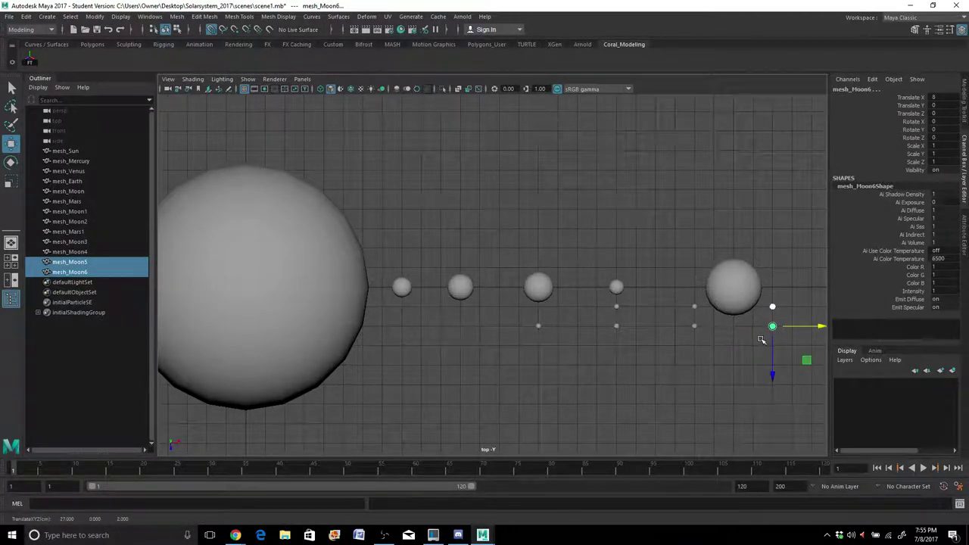
{"action": "key", "text": "ctrl+d"}
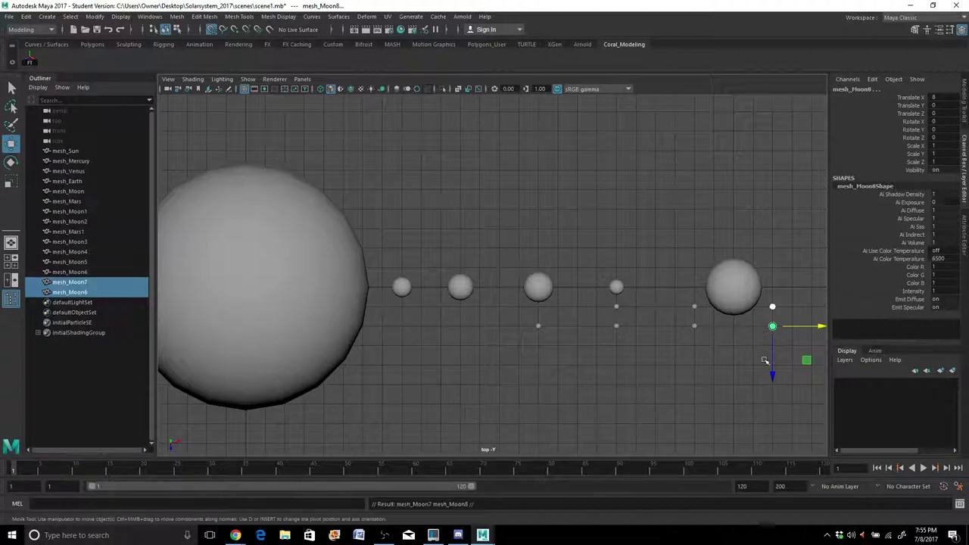
{"action": "left_click_drag", "start_coordinate": [771, 379], "coordinate": [762, 251]}
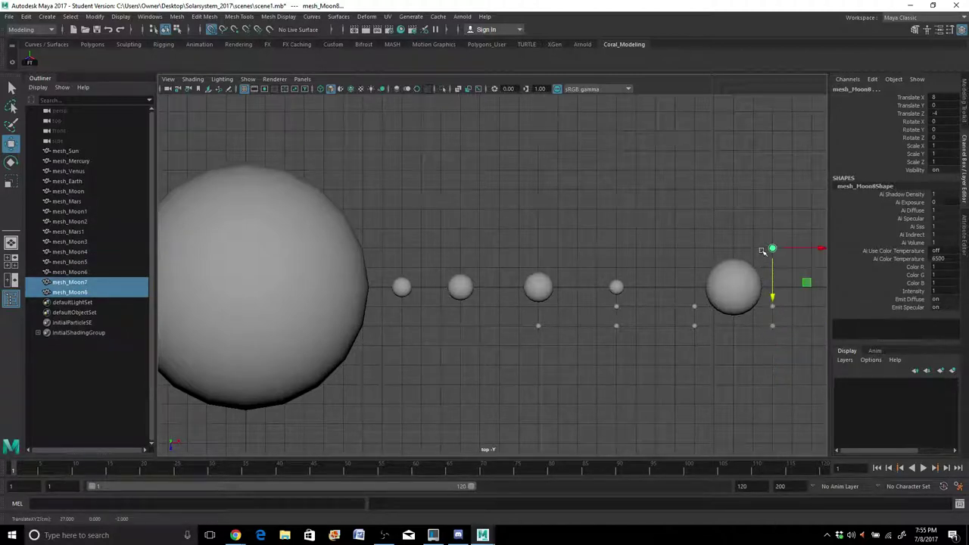
Step: Duplicate the inner moon mesh_Moon3 and move the copy across the planet to Translate Z -3
{"action": "left_click", "coordinate": [693, 308]}
{"action": "key", "text": "ctrl+d"}
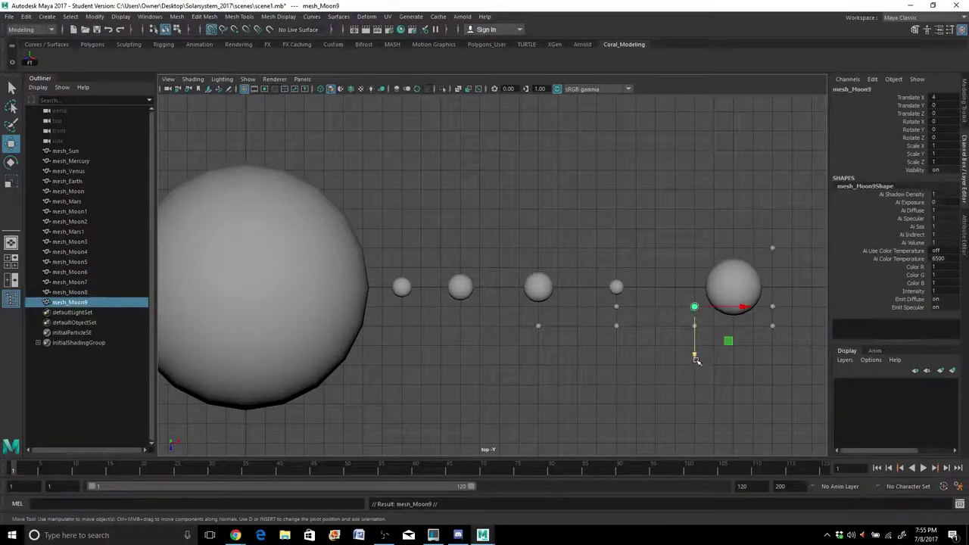
{"action": "left_click_drag", "start_coordinate": [696, 361], "coordinate": [714, 255]}
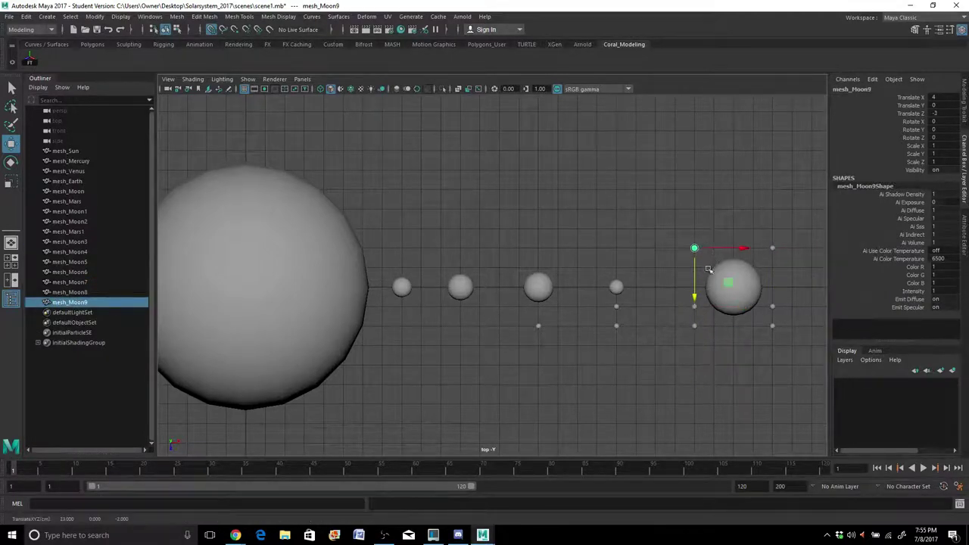
Step: Move mesh_Moon4 to Translate X 6 and mesh_Moon6 to Translate X 7, Translate Z 1
{"action": "left_click", "coordinate": [696, 326]}
{"action": "left_click_drag", "start_coordinate": [696, 326], "coordinate": [732, 327]}
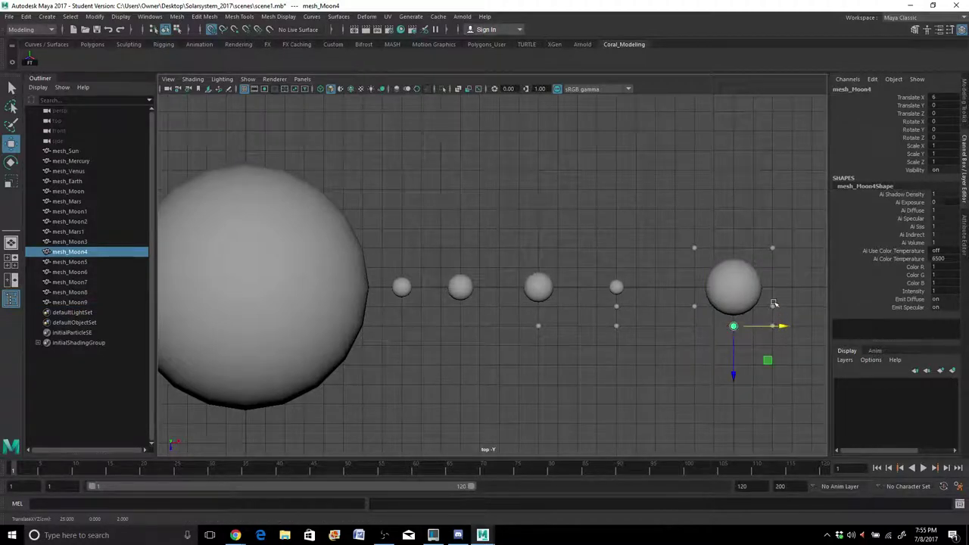
{"action": "left_click", "coordinate": [694, 248]}
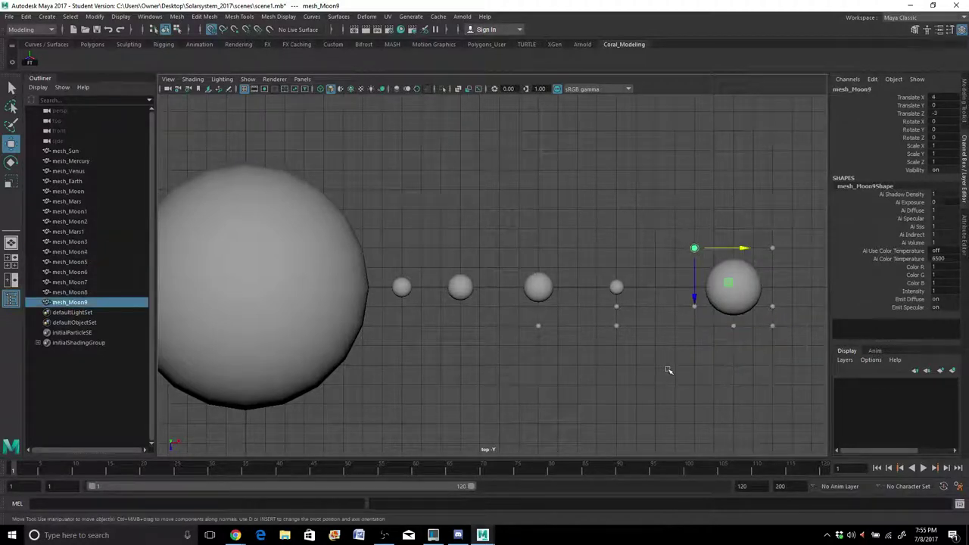
{"action": "left_click", "coordinate": [772, 326]}
{"action": "mouse_move", "coordinate": [772, 346]}
{"action": "left_mouse_down"}
{"action": "mouse_move", "coordinate": [740, 345]}
{"action": "mouse_move", "coordinate": [779, 345]}
{"action": "mouse_move", "coordinate": [759, 342]}
{"action": "left_mouse_up"}
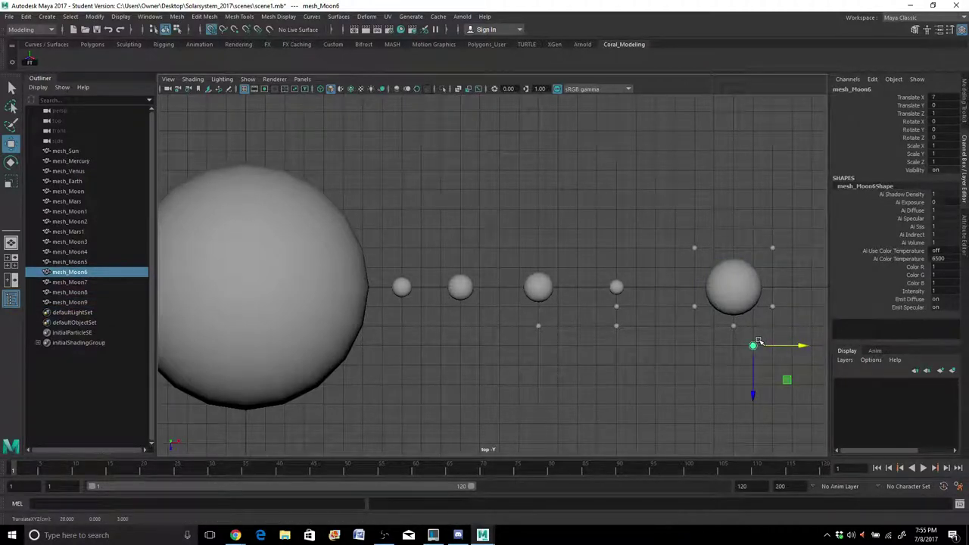
Step: Move mesh_Moon9 and one of the overlapping moons on the large planet's outer side one grid unit each along positive Z
{"action": "left_click", "coordinate": [694, 248]}
{"action": "left_click_drag", "start_coordinate": [694, 283], "coordinate": [694, 303]}
{"action": "left_click", "coordinate": [657, 364]}
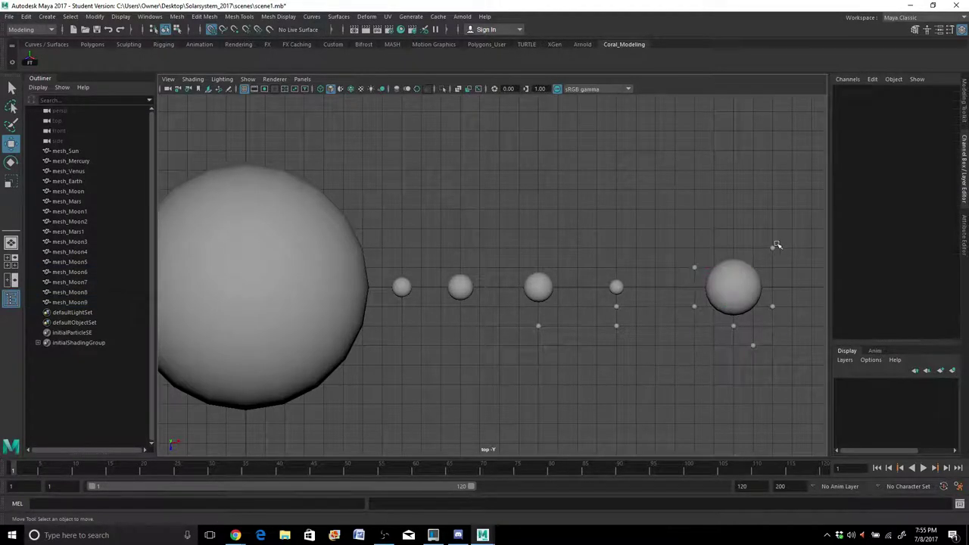
{"action": "left_click", "coordinate": [773, 251]}
{"action": "left_click_drag", "start_coordinate": [773, 252], "coordinate": [773, 273]}
{"action": "left_click", "coordinate": [676, 348]}
Step: Move mesh_Moon8 inward along X to one grid unit beyond the large planet's centre, and clear the selection
{"action": "left_click", "coordinate": [773, 248]}
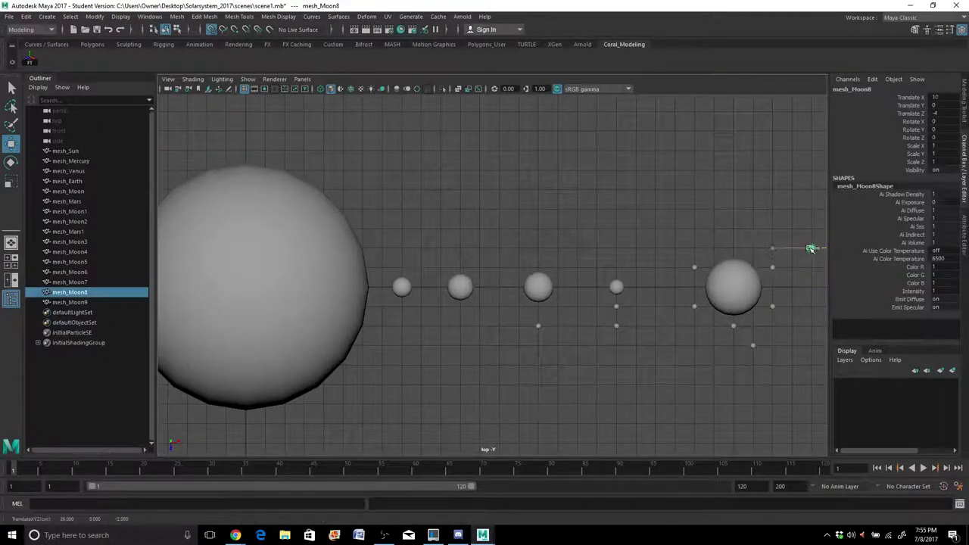
{"action": "left_click_drag", "start_coordinate": [808, 249], "coordinate": [752, 249]}
{"action": "left_click", "coordinate": [683, 368]}
Step: Rename the large planet, mesh_Mars1, as mesh_Jupitor
{"action": "key", "text": "a"}
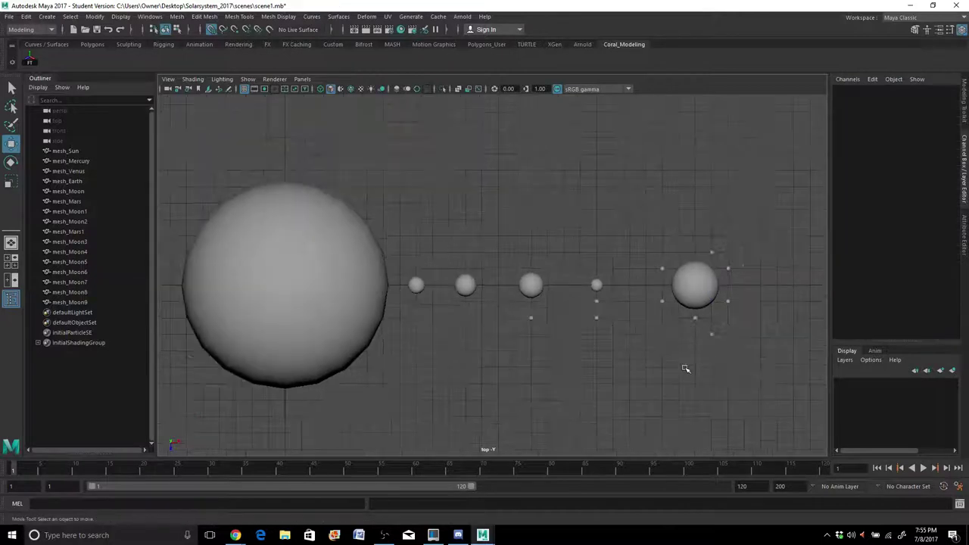
{"action": "scroll", "coordinate": [683, 375], "scroll_direction": "down", "scroll_amount": 2}
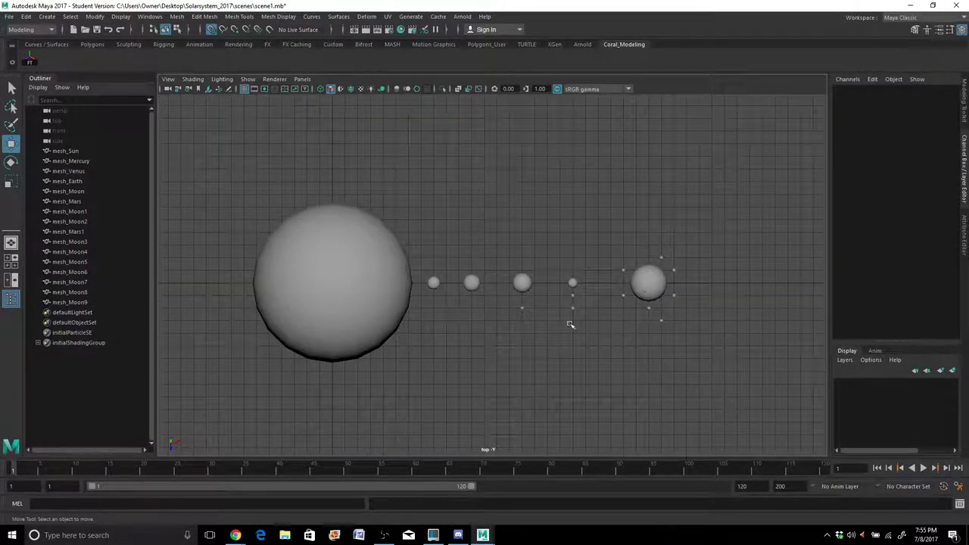
{"action": "left_click", "coordinate": [655, 267]}
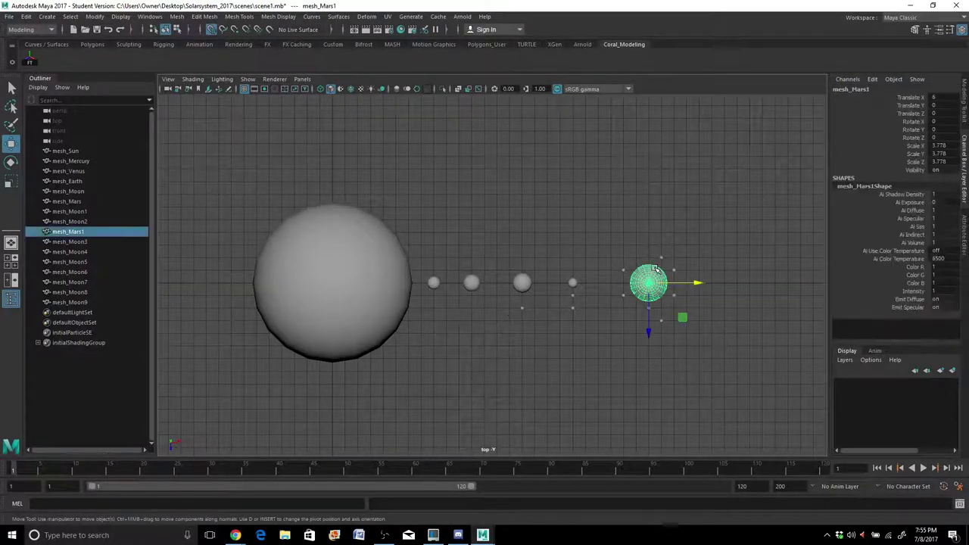
{"action": "left_click", "coordinate": [865, 95]}
{"action": "left_click", "coordinate": [851, 89]}
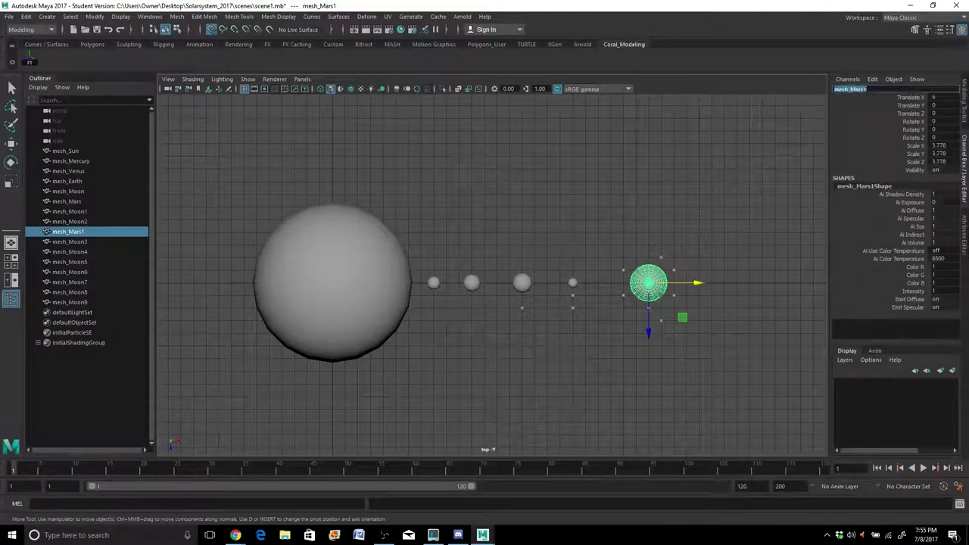
{"action": "left_click_drag", "start_coordinate": [868, 89], "coordinate": [851, 90]}
{"action": "type", "text": "Jupitor"}
{"action": "key", "text": "Return"}
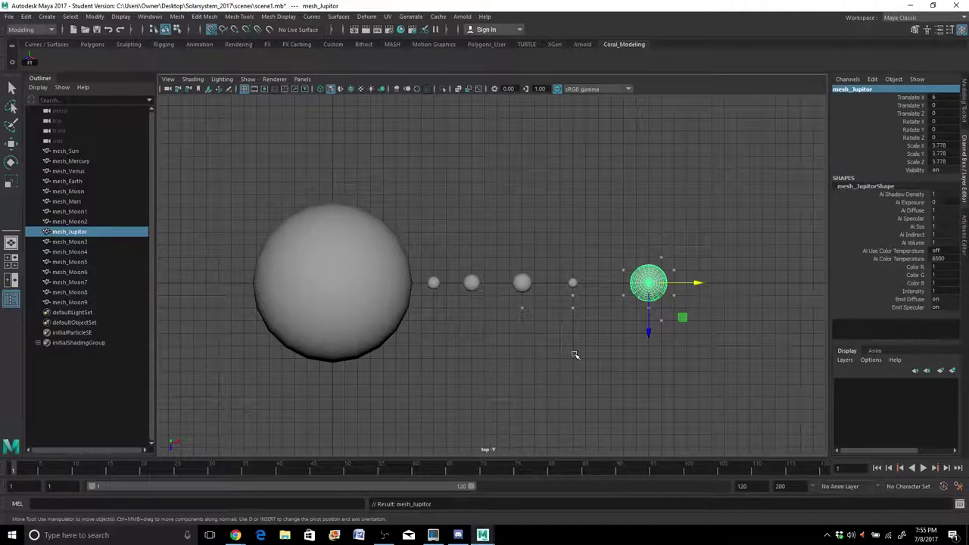
Step: Duplicate mesh_Jupitor, moving the copy outward to a Translate X of 14 and scaling it down uniformly to about 2.672
{"action": "scroll", "coordinate": [597, 320], "scroll_direction": "up", "scroll_amount": 5}
{"action": "middle_click_drag", "start_coordinate": [660, 372], "coordinate": [422, 361], "text": "alt"}
{"action": "scroll", "coordinate": [428, 365], "scroll_direction": "up", "scroll_amount": 2}
{"action": "scroll", "coordinate": [429, 365], "scroll_direction": "down", "scroll_amount": 4}
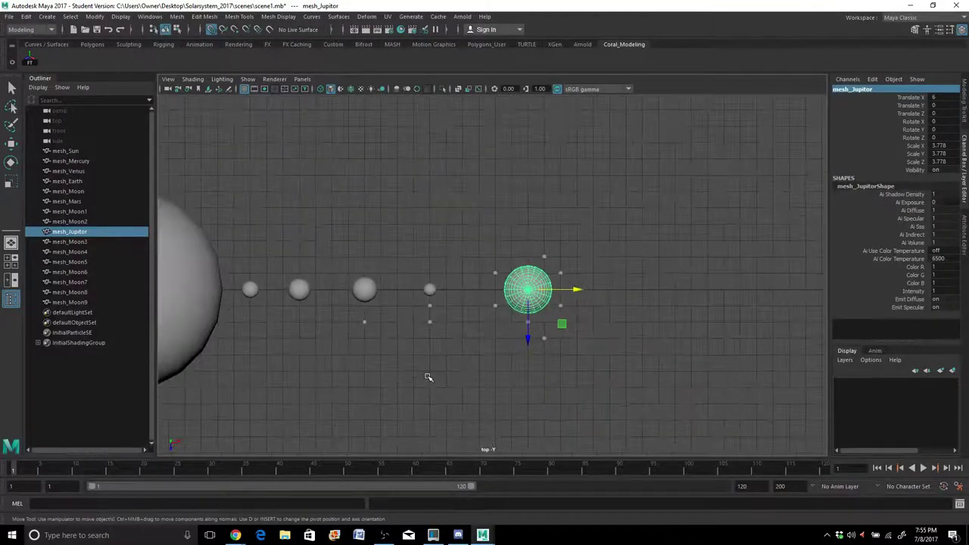
{"action": "key", "text": "ctrl+d"}
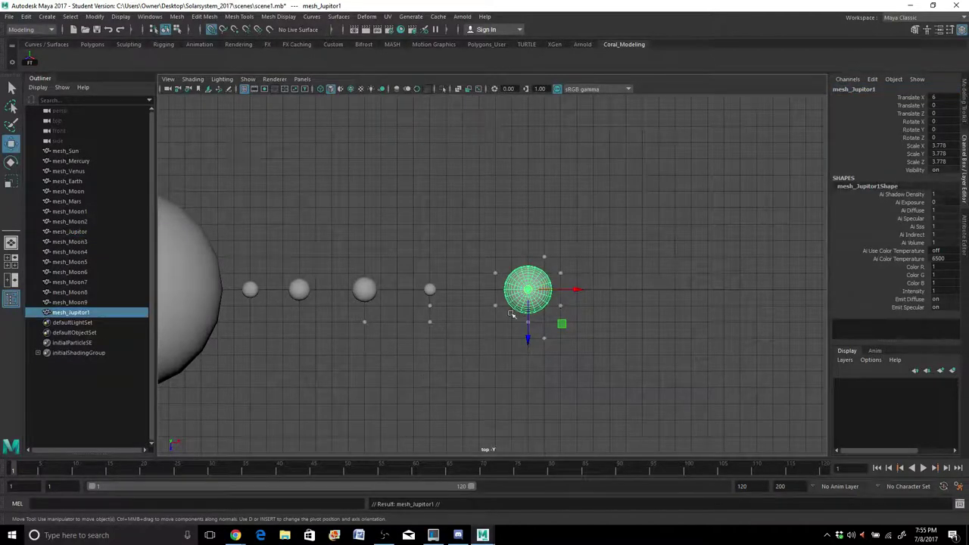
{"action": "left_click_drag", "start_coordinate": [582, 290], "coordinate": [637, 297]}
{"action": "key", "text": "r"}
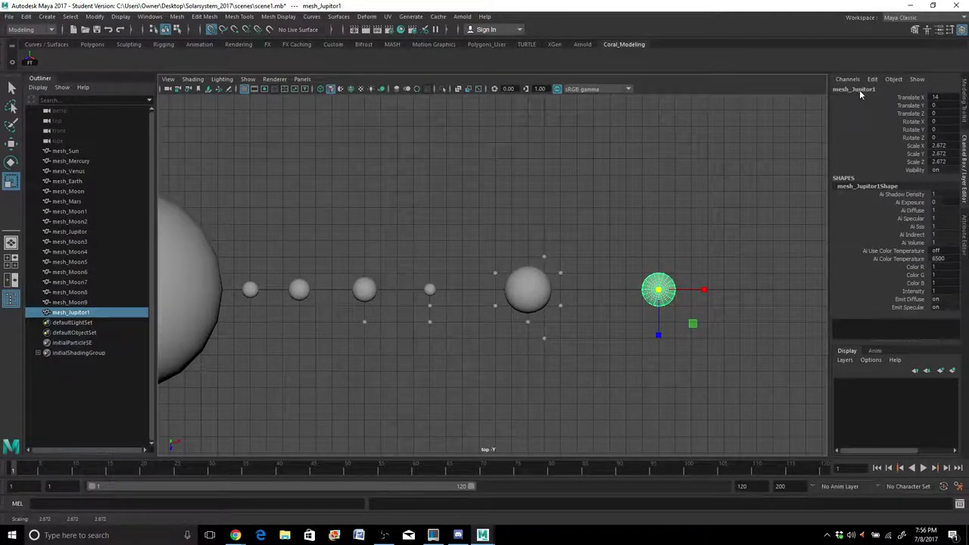
Step: Rename the outermost planet, mesh_Jupitor1, as mesh_Saturn
{"action": "double_click", "coordinate": [860, 90]}
{"action": "mouse_move", "coordinate": [858, 89]}
{"action": "left_mouse_down"}
{"action": "mouse_move", "coordinate": [873, 90]}
{"action": "mouse_move", "coordinate": [849, 89]}
{"action": "left_mouse_up"}
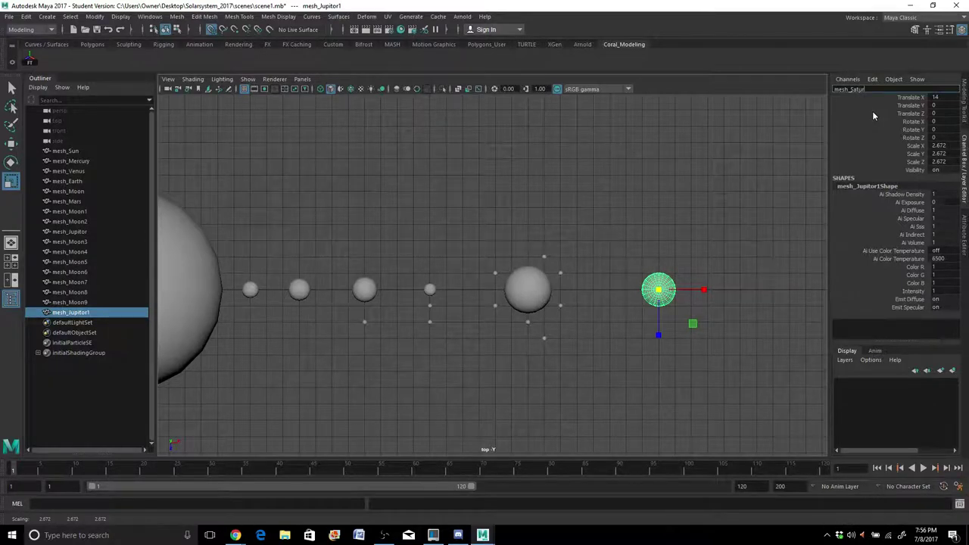
{"action": "type", "text": "Saturn"}
{"action": "key", "text": "Return"}
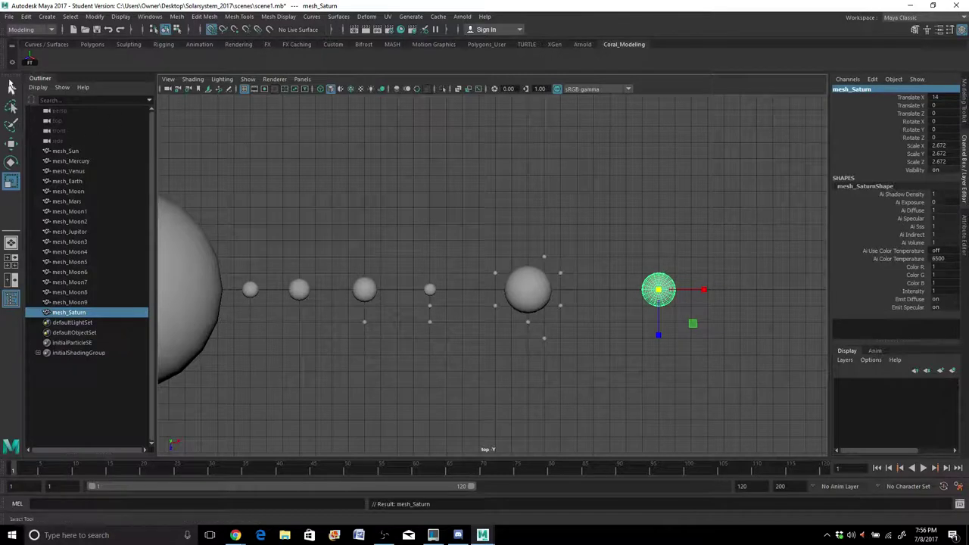
{"action": "left_click", "coordinate": [10, 180]}
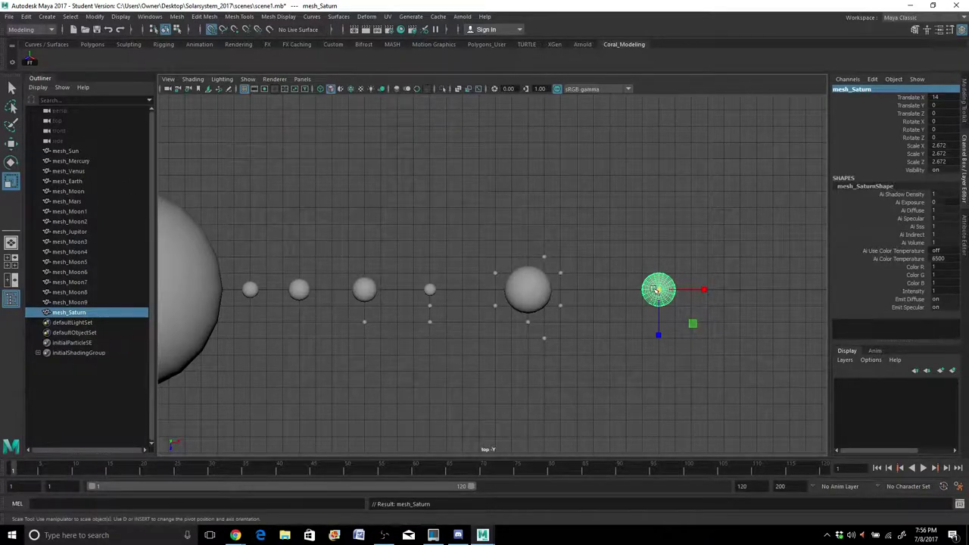
{"action": "left_click", "coordinate": [656, 290]}
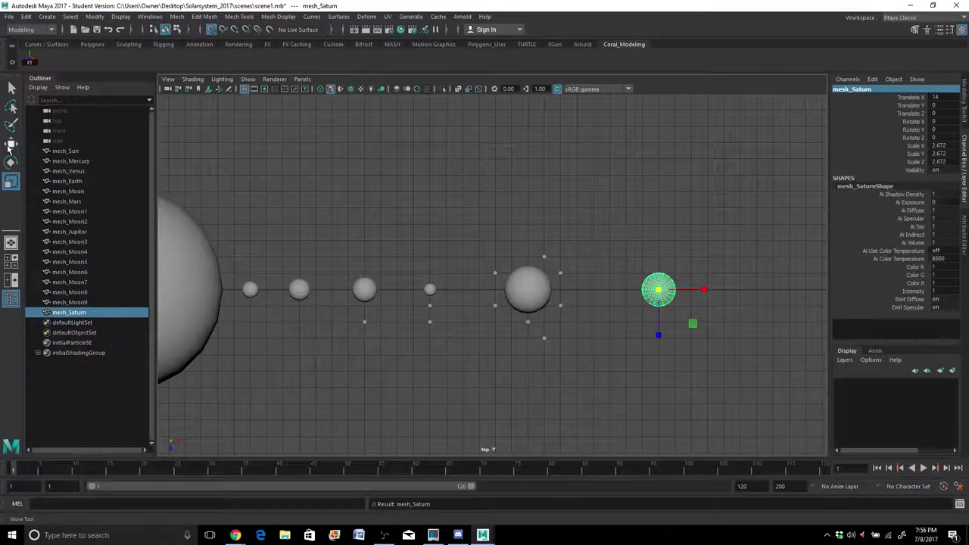
{"action": "left_click", "coordinate": [10, 144]}
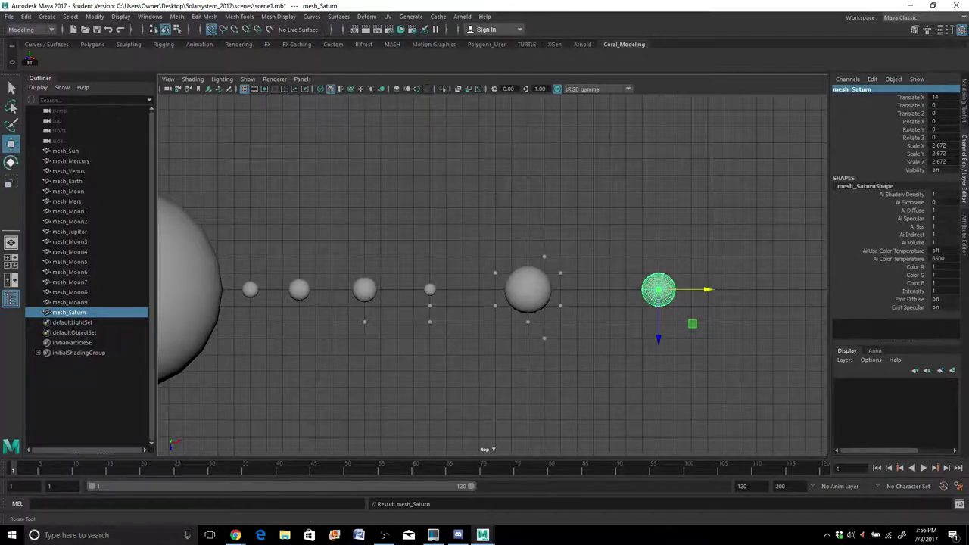
{"action": "left_click", "coordinate": [11, 162]}
{"action": "left_click", "coordinate": [10, 181]}
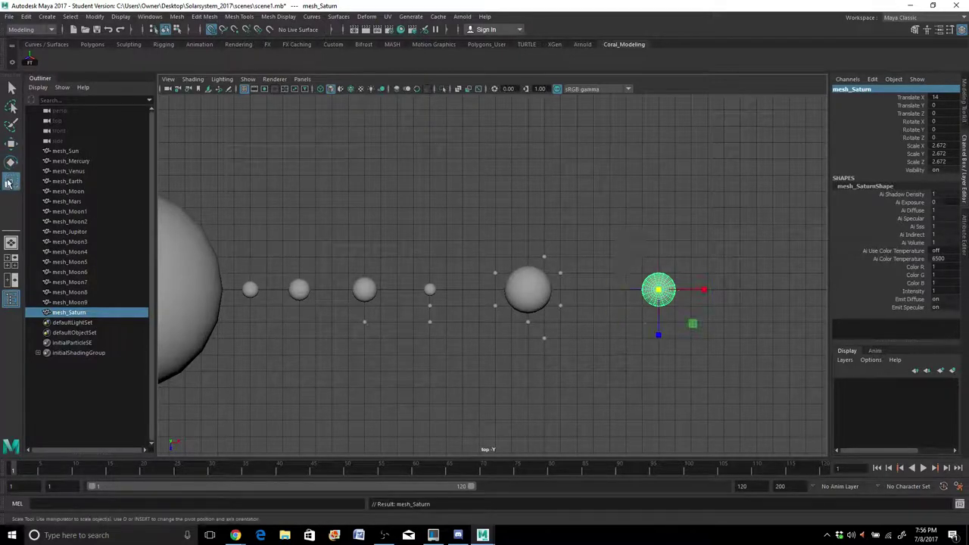
Step: Move mesh_Saturn inward along X to a Translate X of 13
{"action": "left_click", "coordinate": [12, 143]}
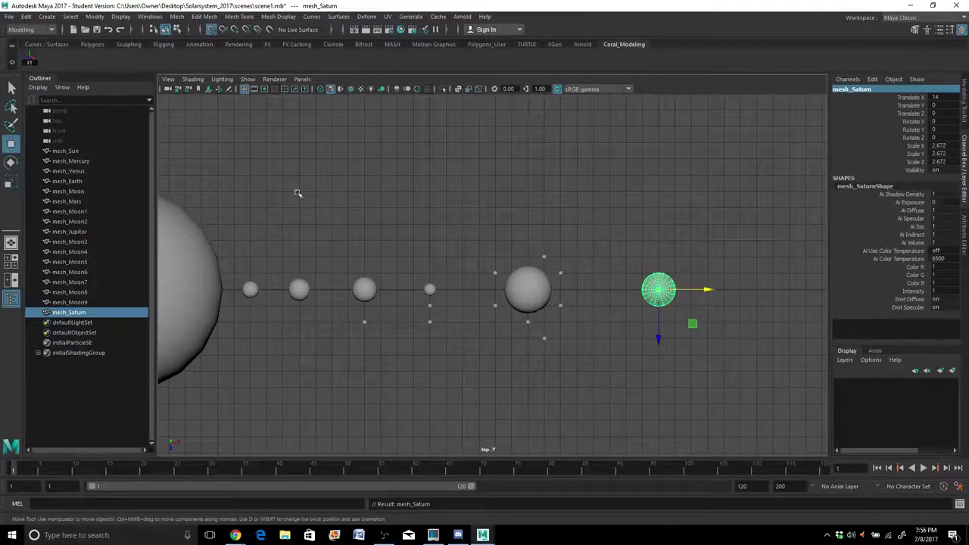
{"action": "left_click_drag", "start_coordinate": [702, 290], "coordinate": [703, 289]}
{"action": "mouse_move", "coordinate": [641, 273]}
{"action": "left_mouse_down"}
{"action": "mouse_move", "coordinate": [673, 272]}
{"action": "mouse_move", "coordinate": [641, 273]}
{"action": "left_mouse_up"}
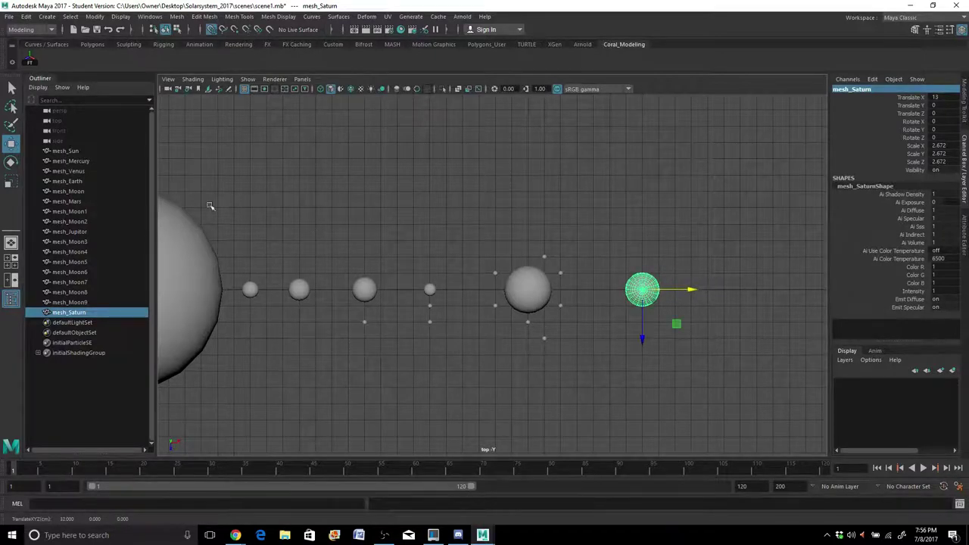
Step: Rotate mesh_Saturn about 67.7 degrees around Y, and undo the rotation
{"action": "left_click", "coordinate": [11, 163]}
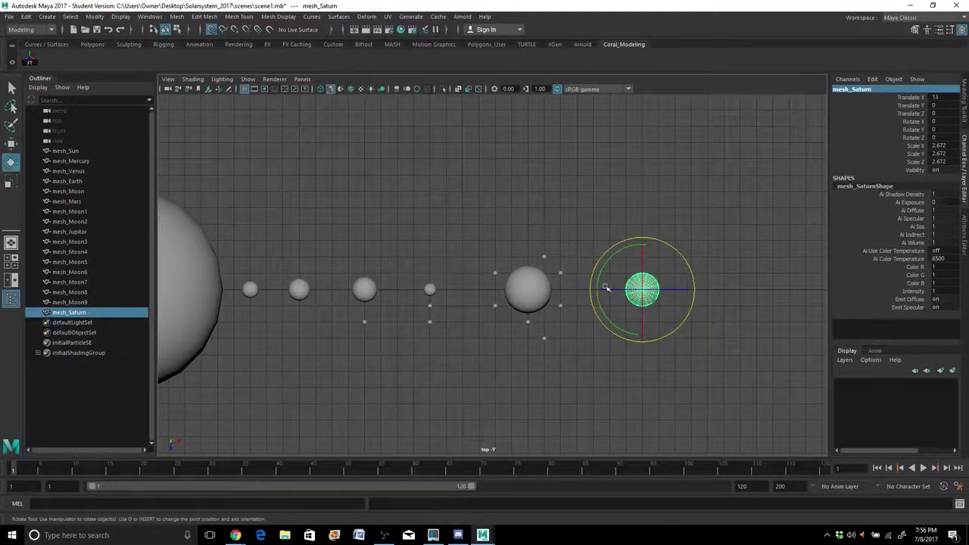
{"action": "left_click_drag", "start_coordinate": [617, 252], "coordinate": [605, 299]}
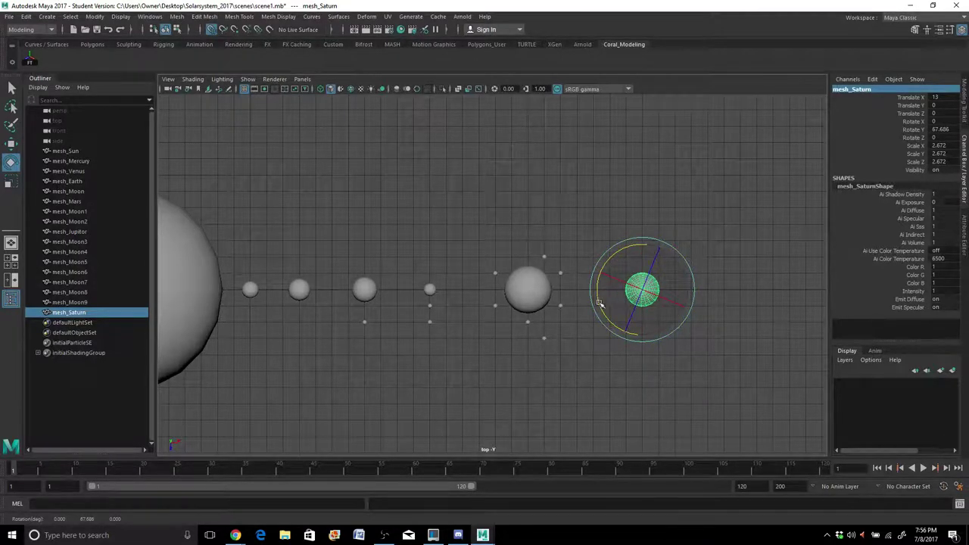
{"action": "key", "text": "ctrl+z"}
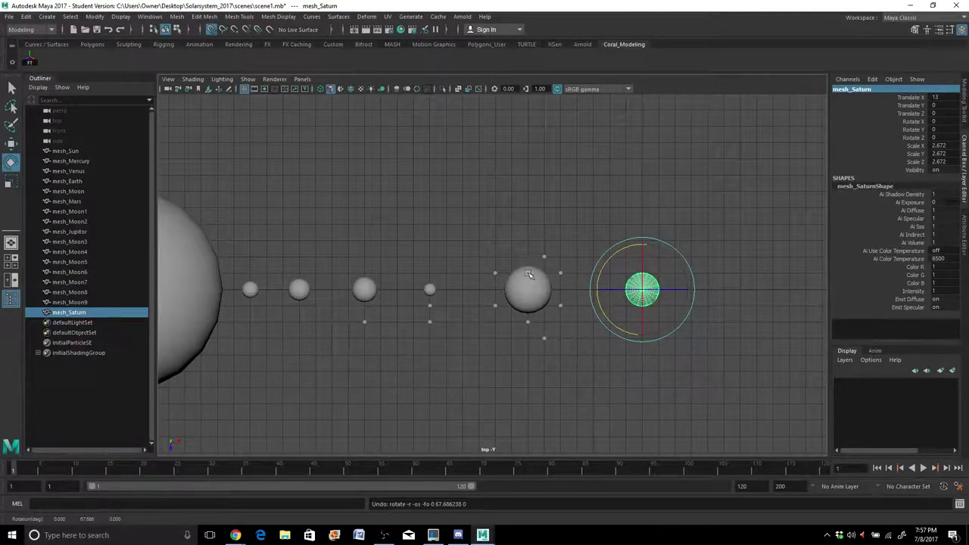
{"action": "left_click", "coordinate": [12, 181]}
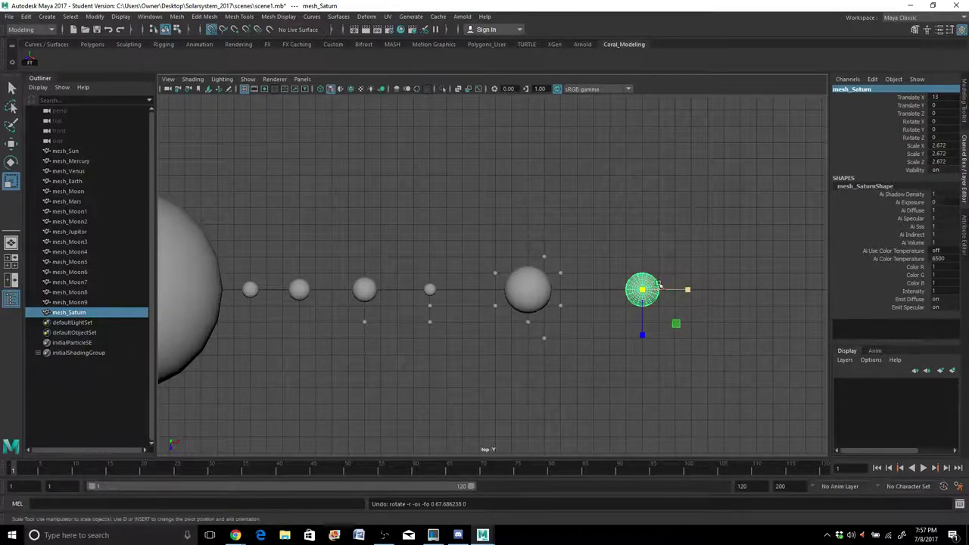
Step: Duplicate three of Jupiter's moons, mesh_Moon6, mesh_Moon8 and mesh_Moon3, and move the copies along X toward mesh_Saturn to a Translate X of 11
{"action": "key", "text": "q"}
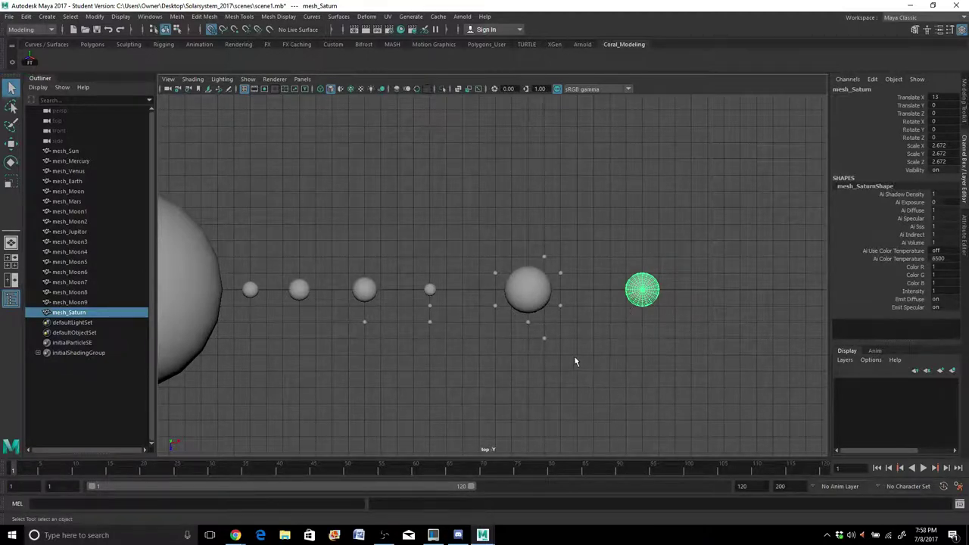
{"action": "left_click", "coordinate": [543, 339]}
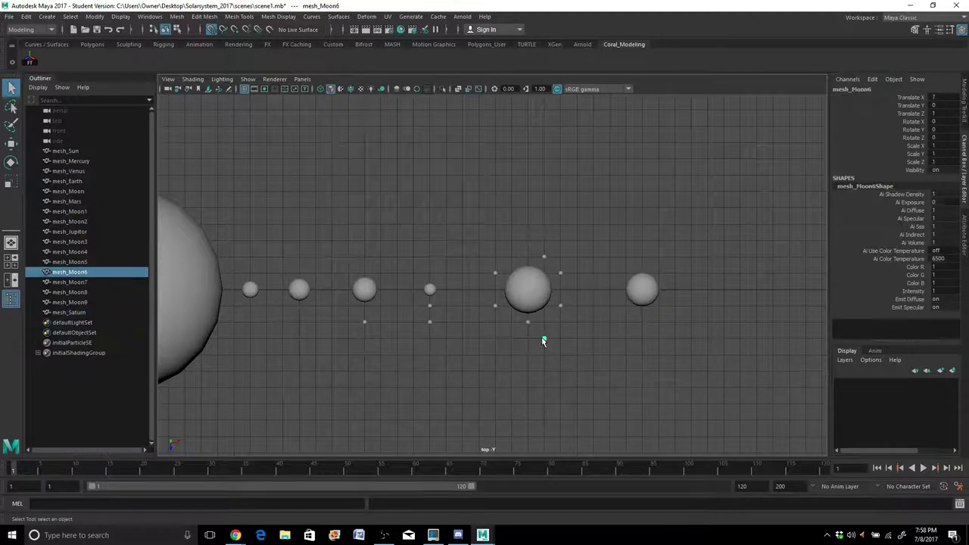
{"action": "left_click", "coordinate": [545, 258], "text": "shift"}
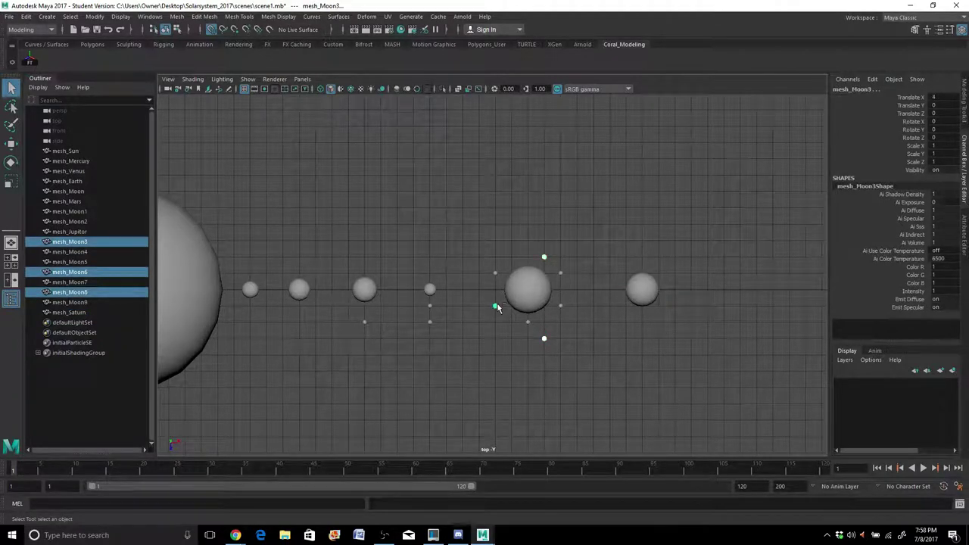
{"action": "key", "text": "ctrl+d"}
{"action": "key", "text": "w"}
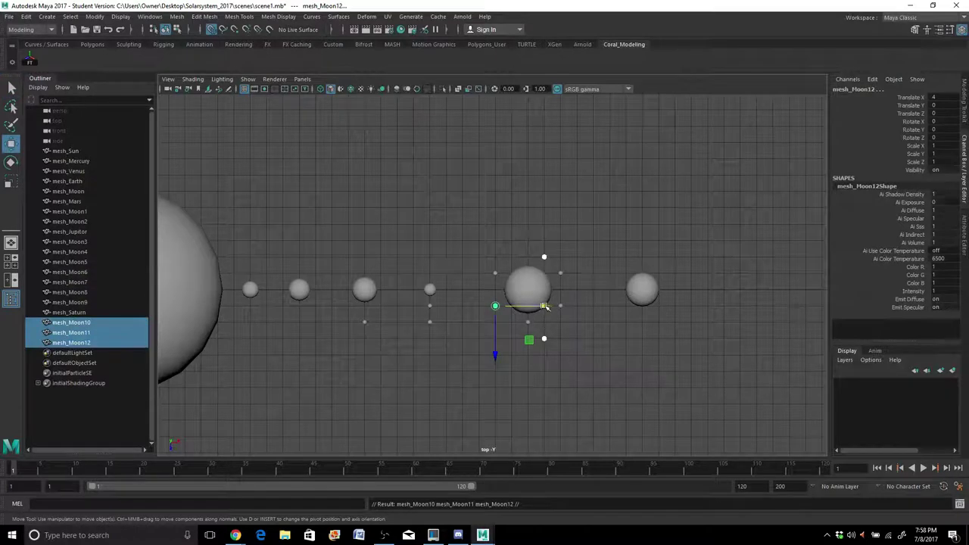
{"action": "left_click_drag", "start_coordinate": [543, 306], "coordinate": [608, 299]}
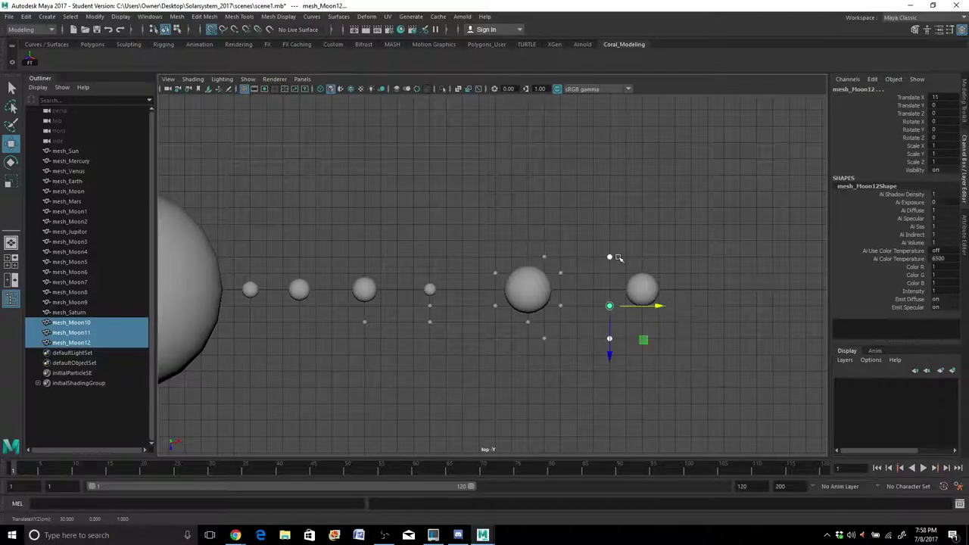
Step: Arrange the moons around mesh_Saturn, aligning mesh_Moon11 with its centre along X and placing mesh_Moon10 diagonally beyond it at a Translate X of 14
{"action": "left_click", "coordinate": [609, 258]}
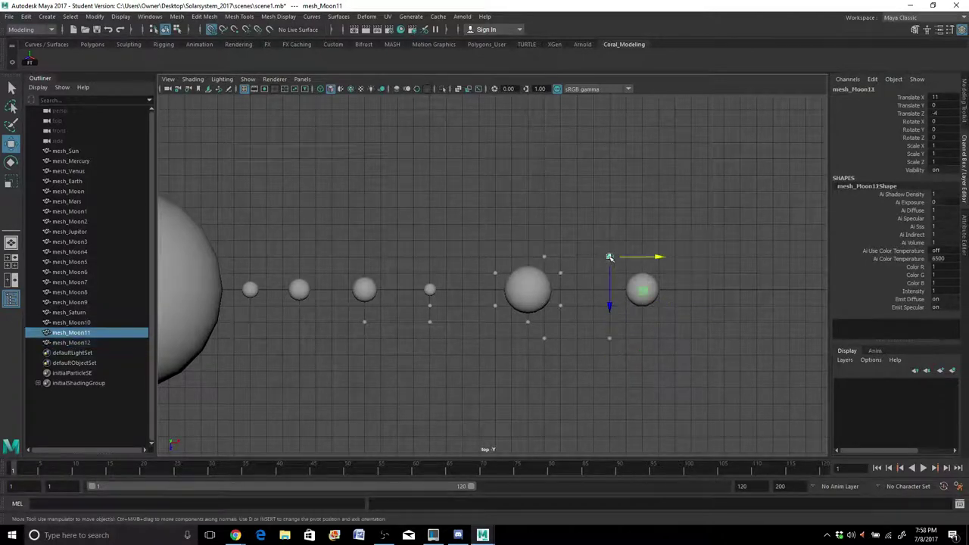
{"action": "left_click_drag", "start_coordinate": [610, 257], "coordinate": [612, 299]}
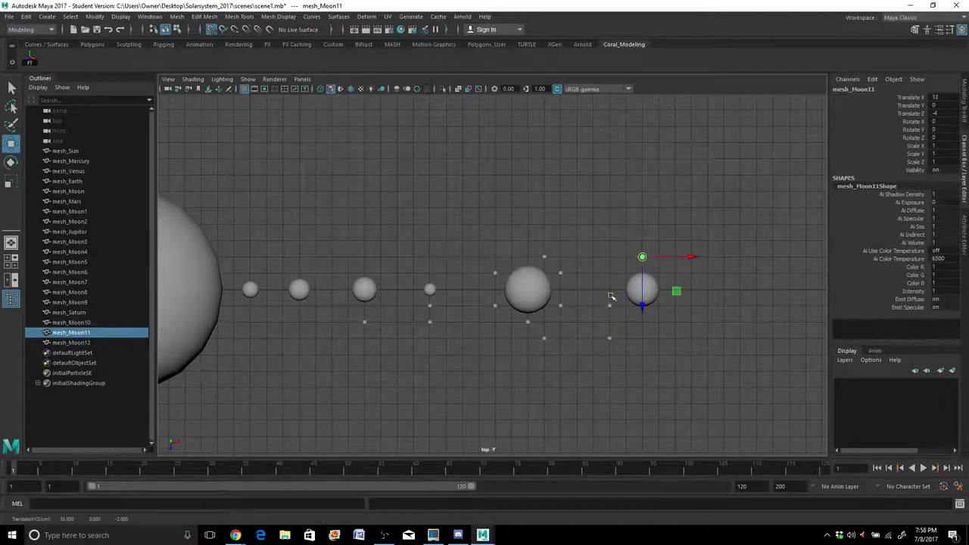
{"action": "left_click", "coordinate": [609, 341]}
{"action": "left_click_drag", "start_coordinate": [611, 339], "coordinate": [658, 323]}
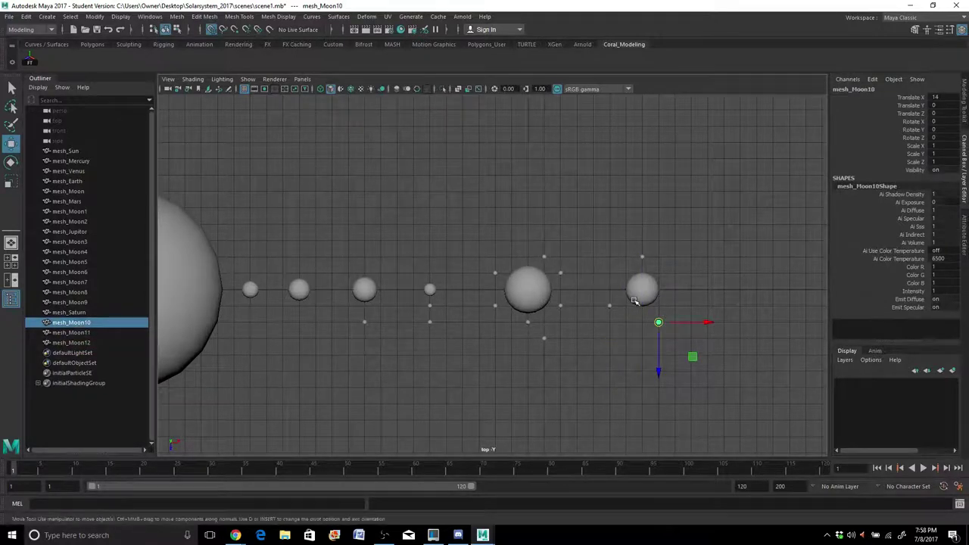
Step: Select mesh_Saturn and examine the whole line-up of sun, planets and moons in a single perspective view
{"action": "left_click", "coordinate": [634, 301]}
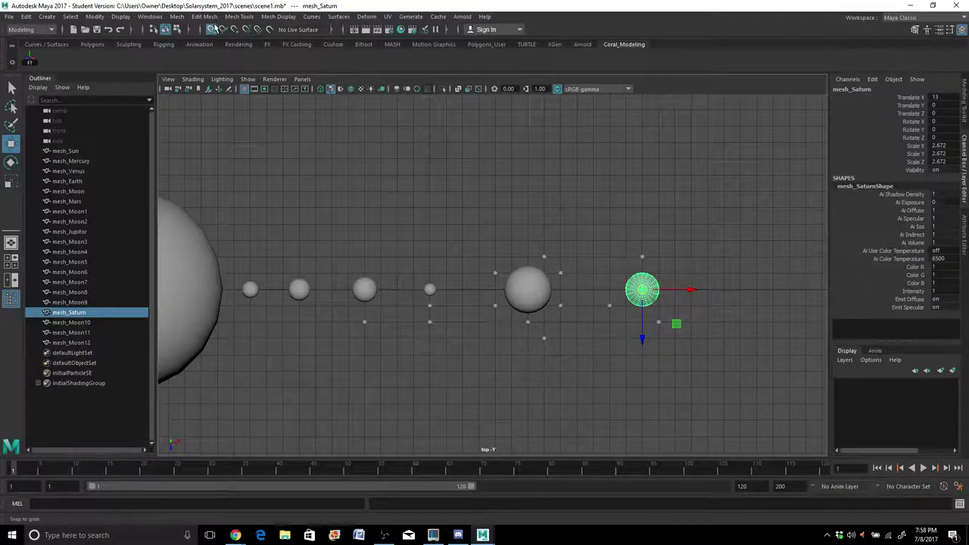
{"action": "left_click", "coordinate": [10, 243]}
{"action": "scroll", "coordinate": [504, 284], "scroll_direction": "down", "scroll_amount": 3}
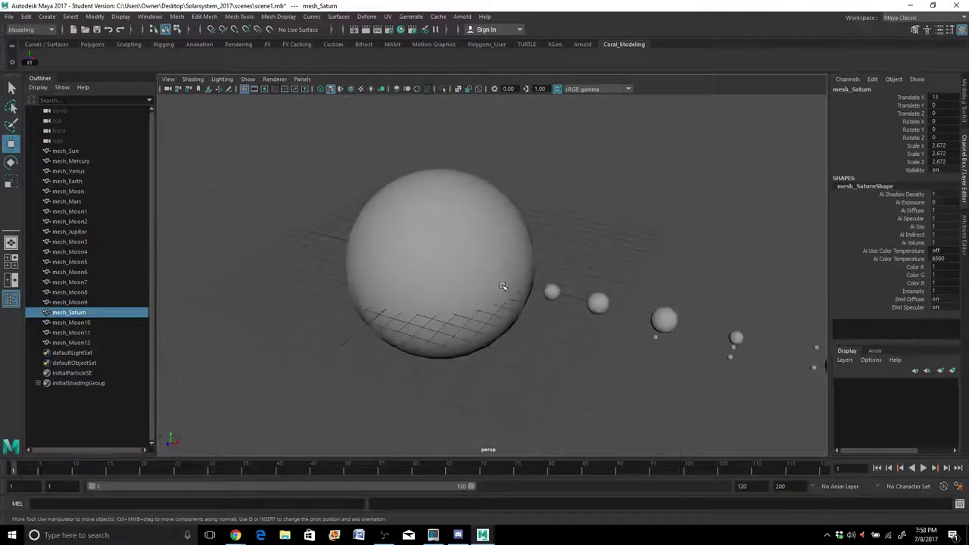
{"action": "scroll", "coordinate": [504, 286], "scroll_direction": "down", "scroll_amount": 1}
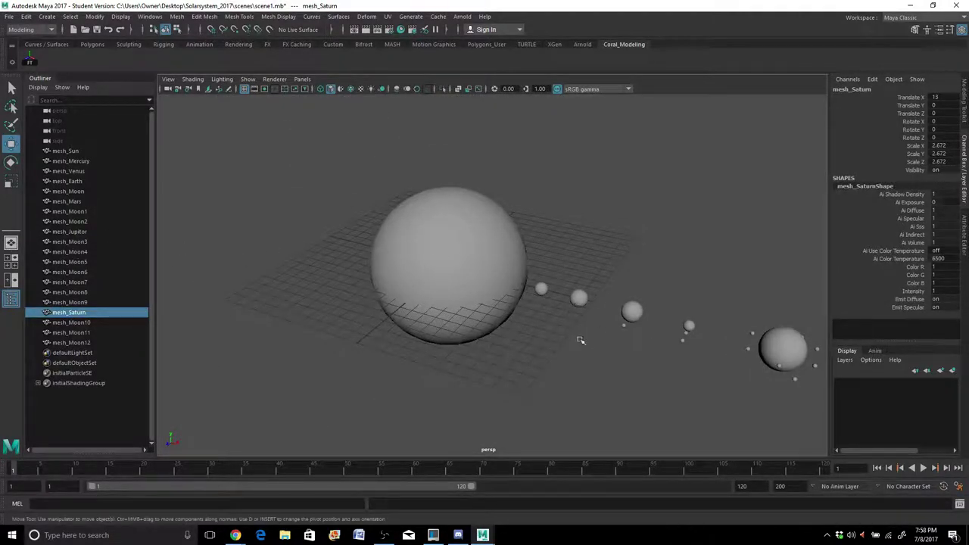
{"action": "key", "text": "space"}
{"action": "key", "text": "space"}
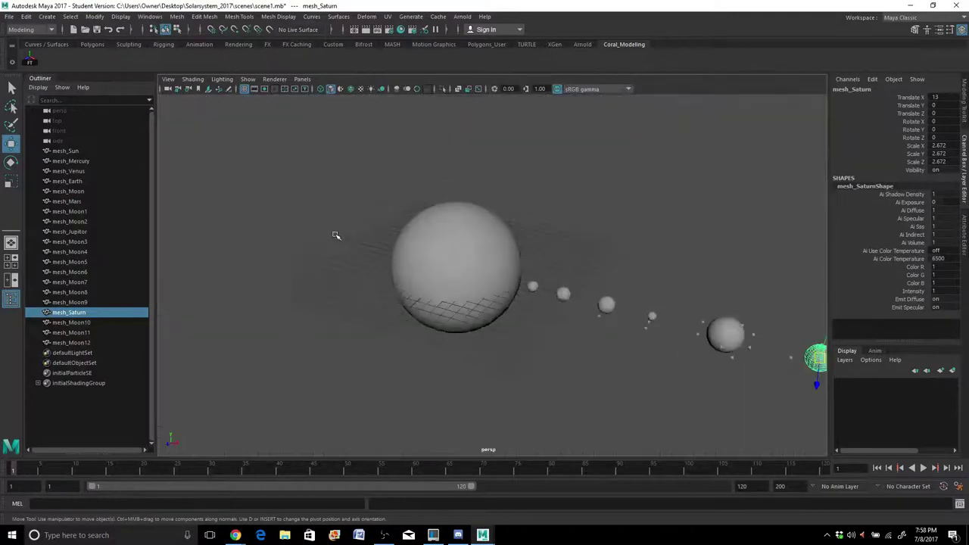
{"action": "scroll", "coordinate": [336, 234], "scroll_direction": "down", "scroll_amount": 2}
{"action": "key", "text": "space"}
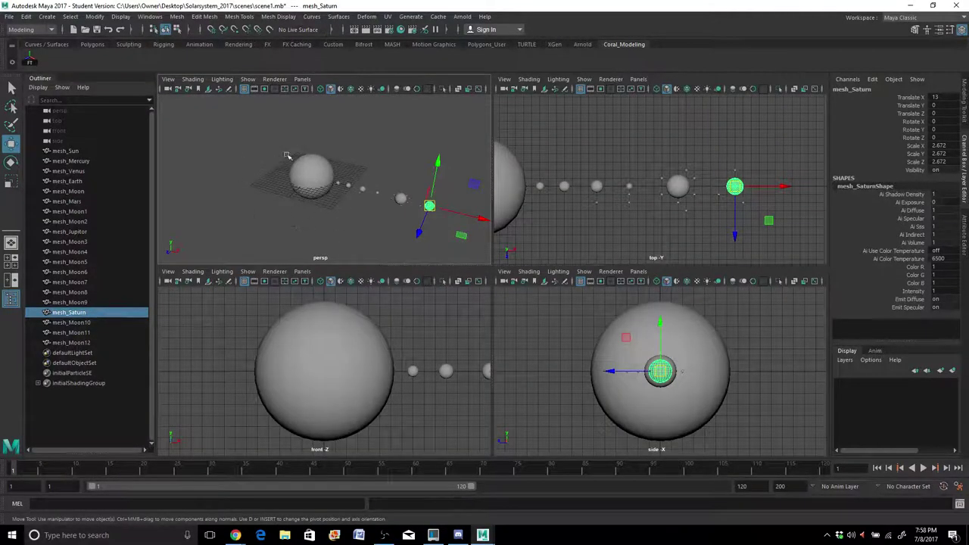
{"action": "key", "text": "space"}
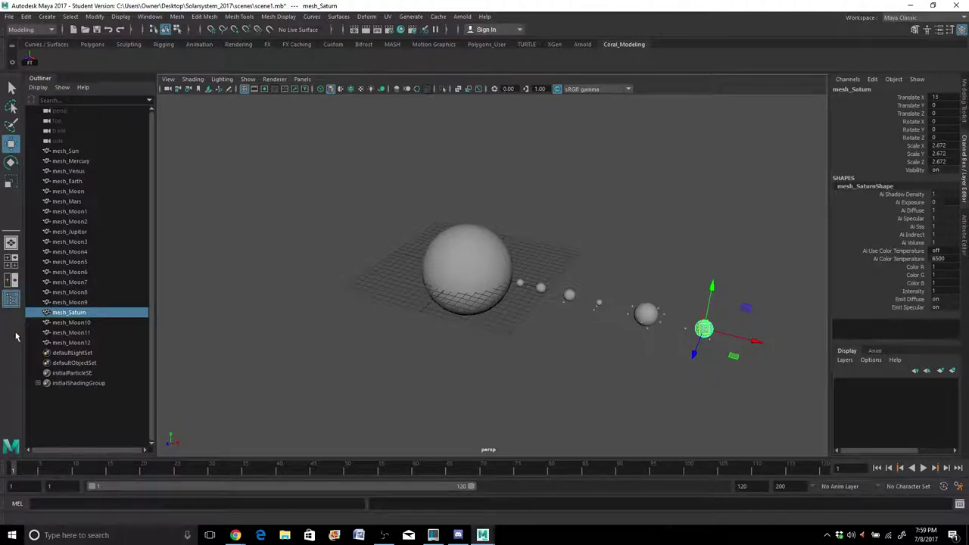
Step: Hide the Outliner and show only the perspective view in the workspace
{"action": "left_click", "coordinate": [12, 281]}
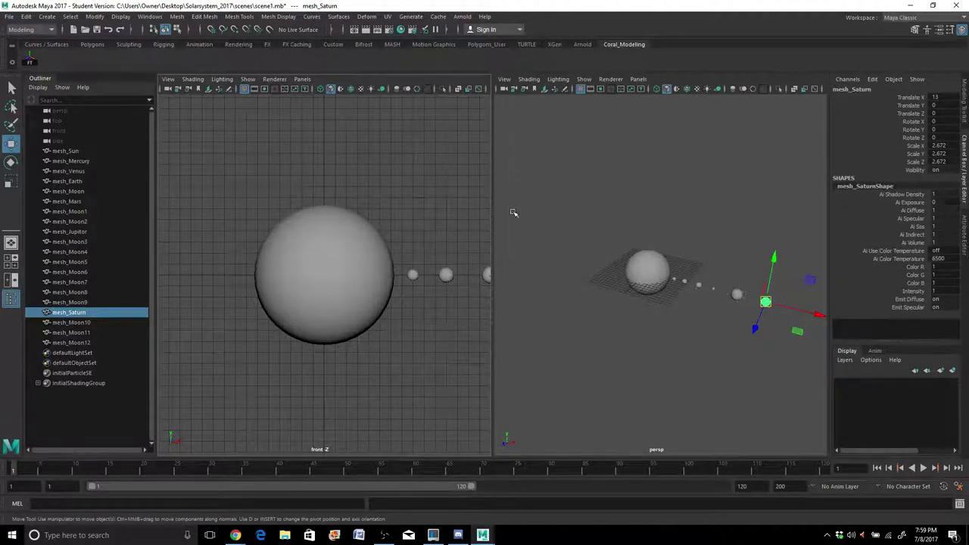
{"action": "left_click", "coordinate": [12, 299]}
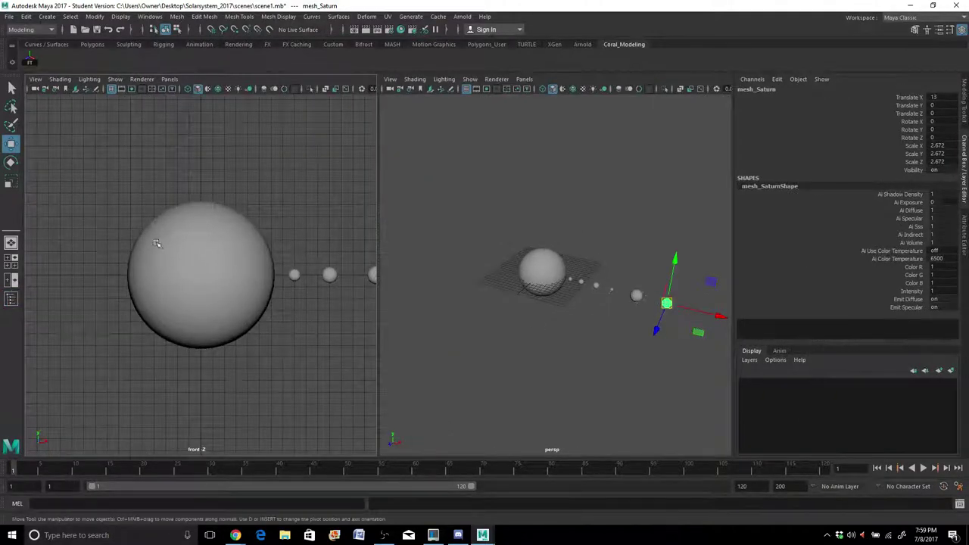
{"action": "left_click", "coordinate": [11, 244]}
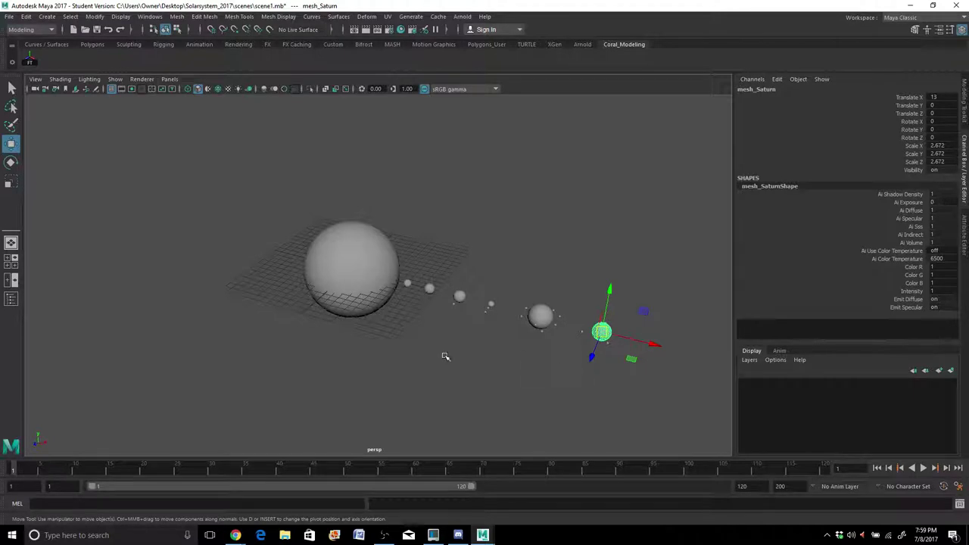
Step: Examine the planets and the moons around mesh_Saturn from several angles and distances in the perspective view
{"action": "right_click_drag", "start_coordinate": [530, 256], "coordinate": [496, 256], "text": "alt"}
{"action": "left_click_drag", "start_coordinate": [496, 256], "coordinate": [504, 270], "text": "alt"}
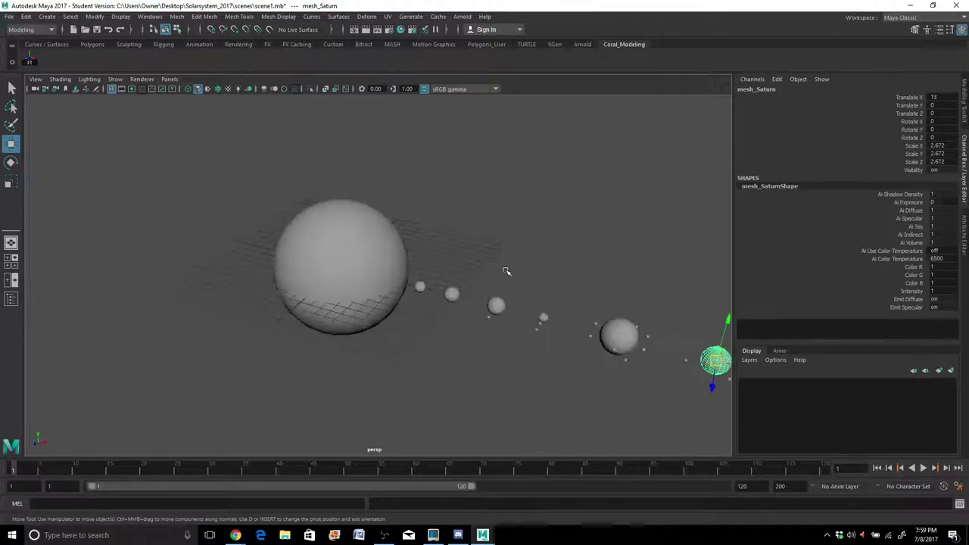
{"action": "right_click_drag", "start_coordinate": [505, 270], "coordinate": [567, 342], "text": "alt"}
{"action": "middle_click_drag", "start_coordinate": [567, 342], "coordinate": [260, 245], "text": "alt"}
{"action": "right_click_drag", "start_coordinate": [259, 244], "coordinate": [536, 252], "text": "alt"}
{"action": "left_click_drag", "start_coordinate": [537, 251], "coordinate": [578, 380], "text": "alt"}
{"action": "right_click_drag", "start_coordinate": [578, 381], "coordinate": [351, 116], "text": "alt"}
{"action": "middle_click_drag", "start_coordinate": [350, 117], "coordinate": [333, 190], "text": "alt"}
{"action": "scroll", "coordinate": [337, 204], "scroll_direction": "up", "scroll_amount": 5}
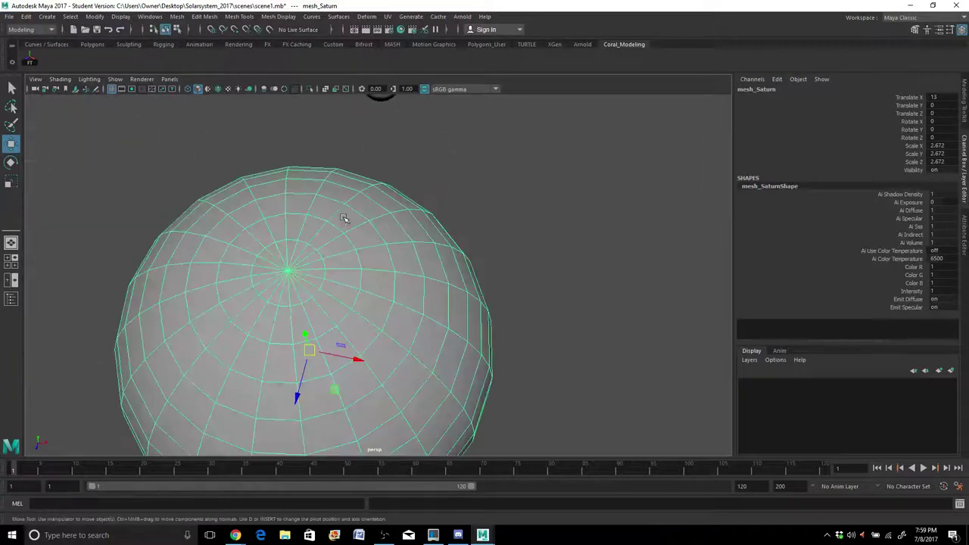
{"action": "scroll", "coordinate": [346, 221], "scroll_direction": "down", "scroll_amount": 4}
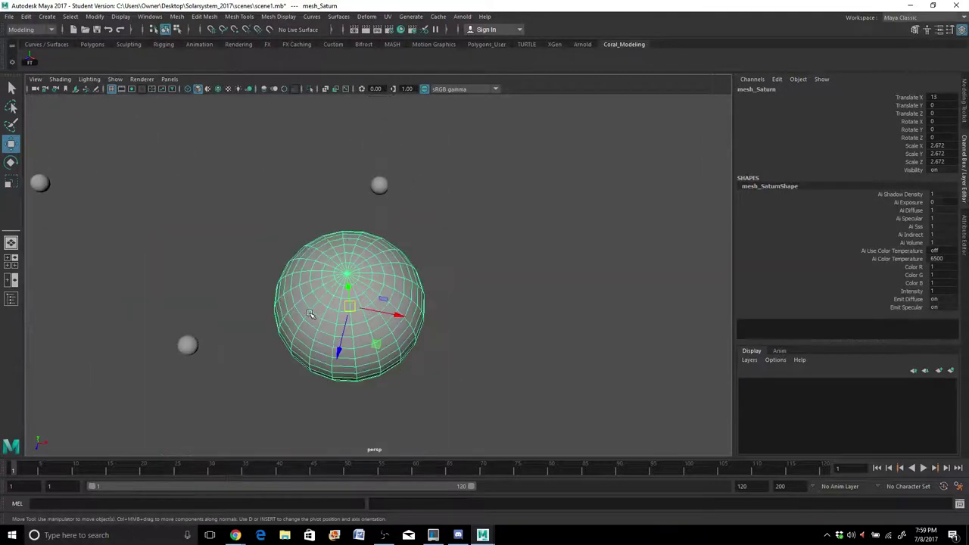
{"action": "left_click_drag", "start_coordinate": [310, 315], "coordinate": [340, 298], "text": "alt"}
{"action": "scroll", "coordinate": [340, 299], "scroll_direction": "down", "scroll_amount": 5}
{"action": "scroll", "coordinate": [341, 299], "scroll_direction": "up", "scroll_amount": 4}
{"action": "scroll", "coordinate": [341, 300], "scroll_direction": "up", "scroll_amount": 2}
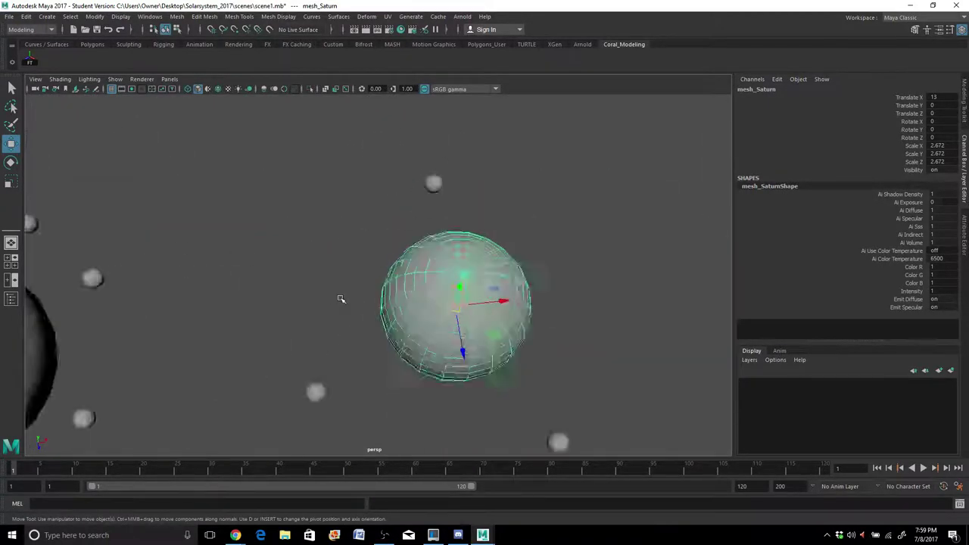
{"action": "scroll", "coordinate": [341, 299], "scroll_direction": "down", "scroll_amount": 5}
{"action": "scroll", "coordinate": [340, 299], "scroll_direction": "up", "scroll_amount": 6}
{"action": "scroll", "coordinate": [340, 299], "scroll_direction": "down", "scroll_amount": 5}
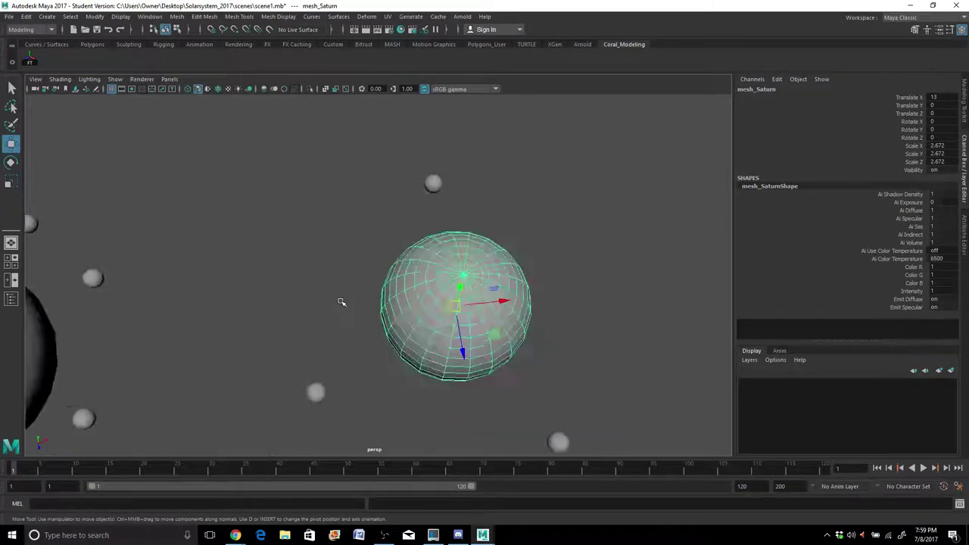
{"action": "scroll", "coordinate": [341, 301], "scroll_direction": "up", "scroll_amount": 5}
{"action": "scroll", "coordinate": [341, 302], "scroll_direction": "down", "scroll_amount": 5}
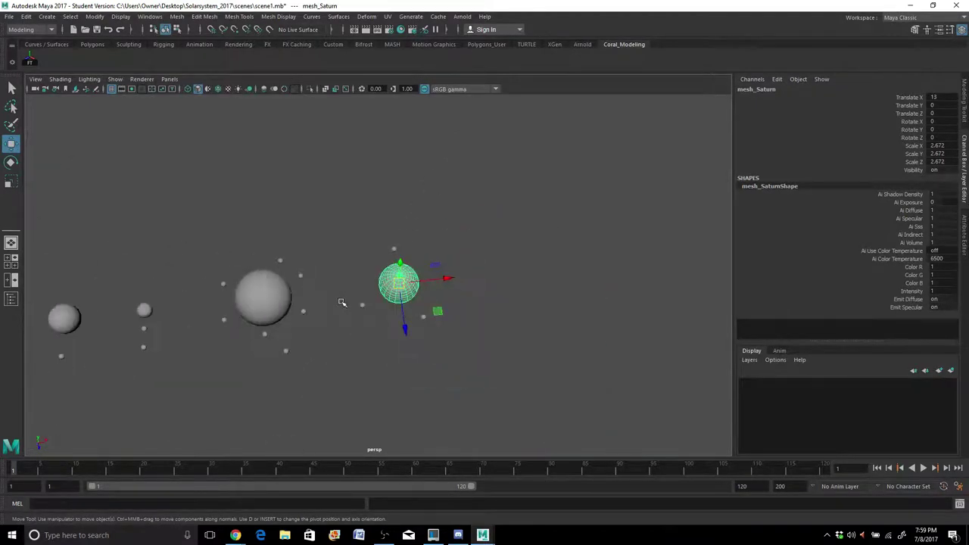
{"action": "scroll", "coordinate": [360, 283], "scroll_direction": "down", "scroll_amount": 5}
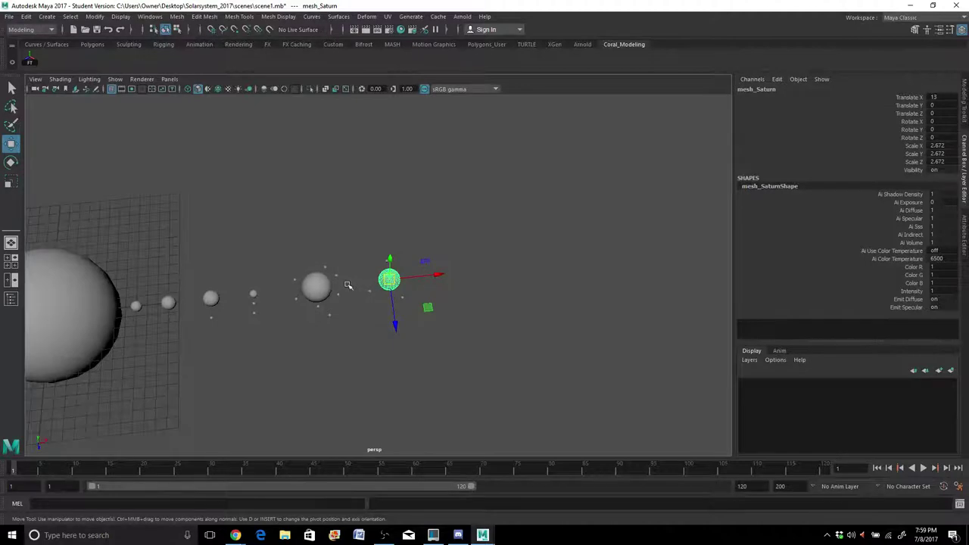
{"action": "scroll", "coordinate": [392, 304], "scroll_direction": "up", "scroll_amount": 6}
{"action": "left_click_drag", "start_coordinate": [392, 305], "coordinate": [374, 286], "text": "alt"}
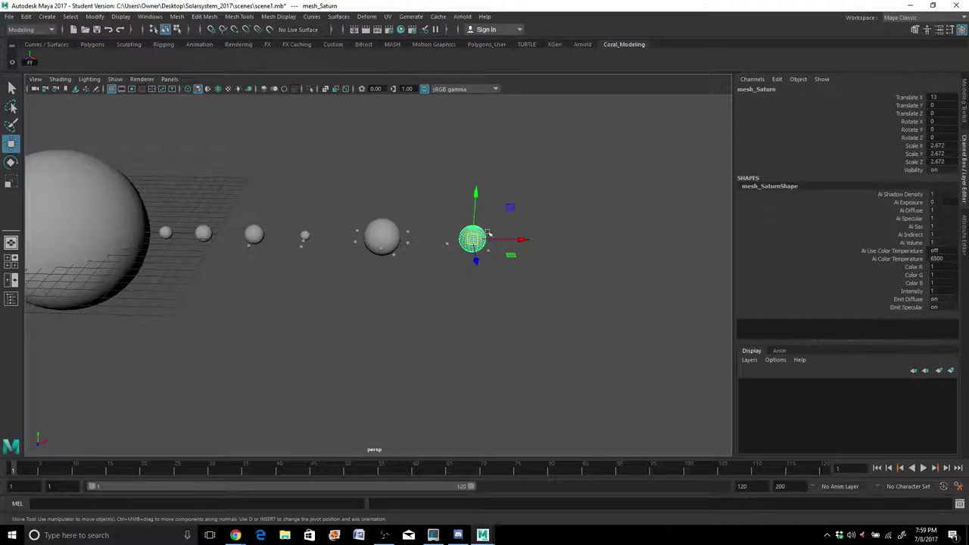
{"action": "left_click_drag", "start_coordinate": [489, 233], "coordinate": [530, 230], "text": "alt"}
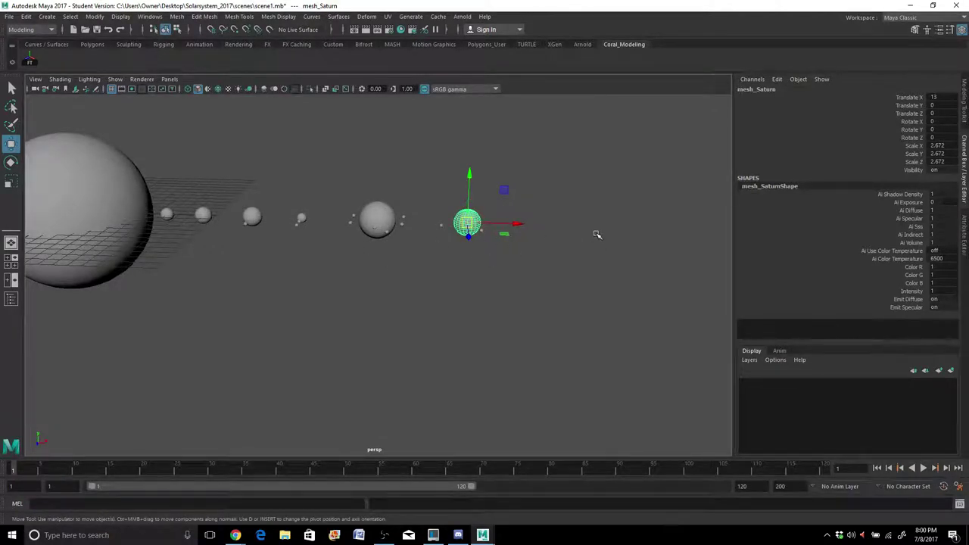
{"action": "right_click_drag", "start_coordinate": [597, 231], "coordinate": [727, 253], "text": "alt"}
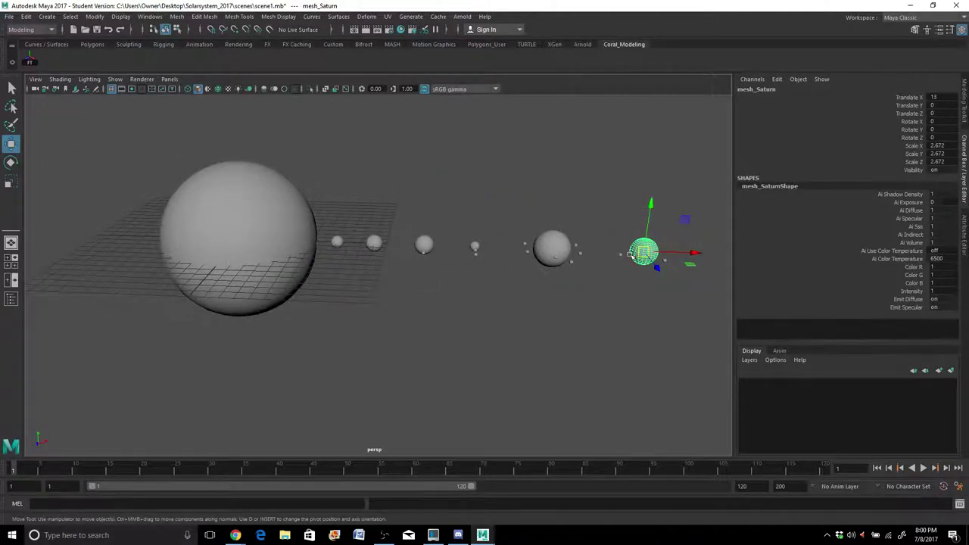
Step: Frame the selected mesh_Saturn and inspect its mesh and surrounding moons up close
{"action": "right_click_drag", "start_coordinate": [629, 246], "coordinate": [616, 241]}
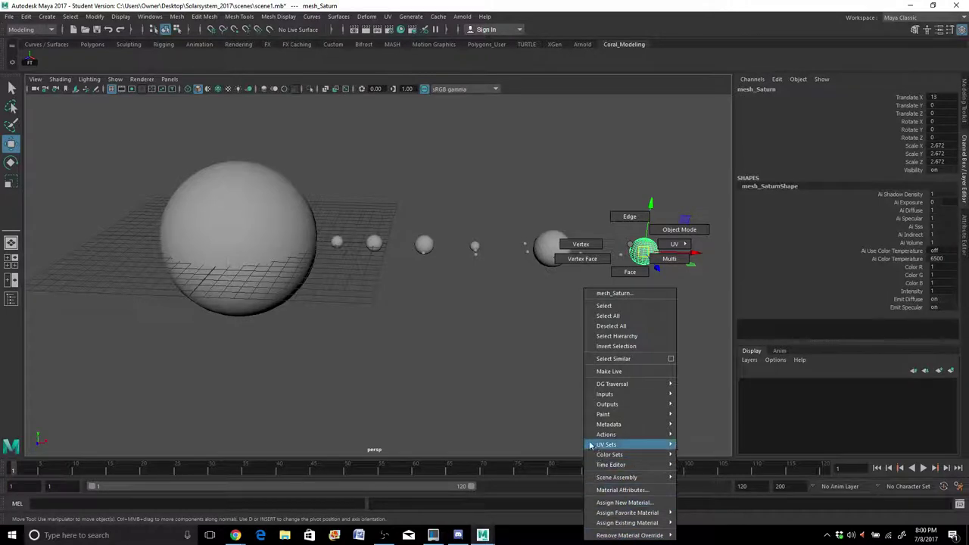
{"action": "left_click", "coordinate": [523, 395]}
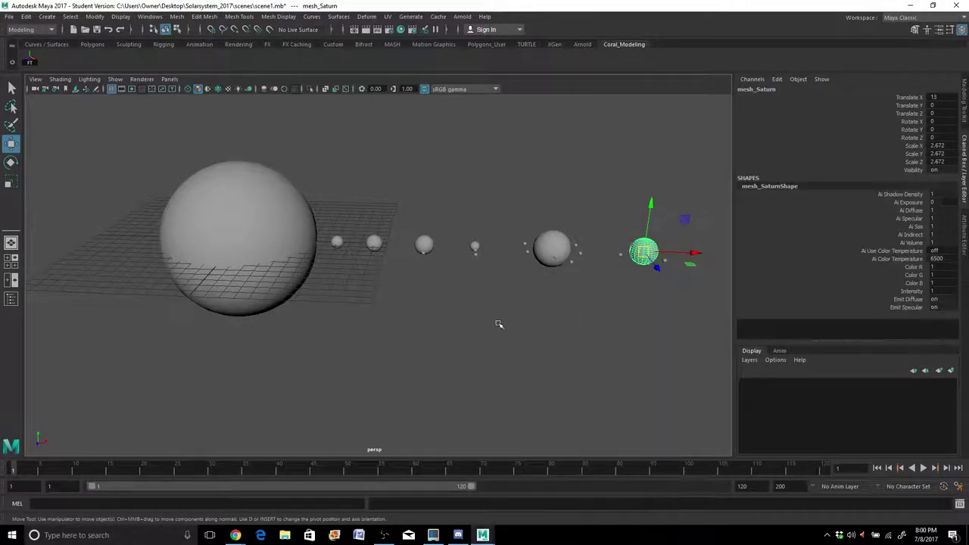
{"action": "scroll", "coordinate": [498, 325], "scroll_direction": "up", "scroll_amount": 3}
{"action": "key", "text": "f"}
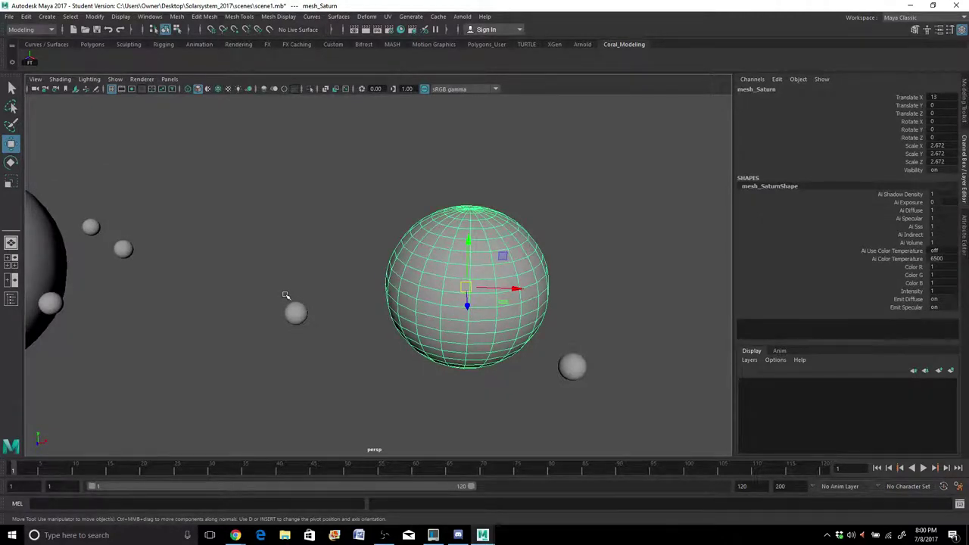
{"action": "middle_click_drag", "start_coordinate": [434, 313], "coordinate": [447, 329], "text": "alt"}
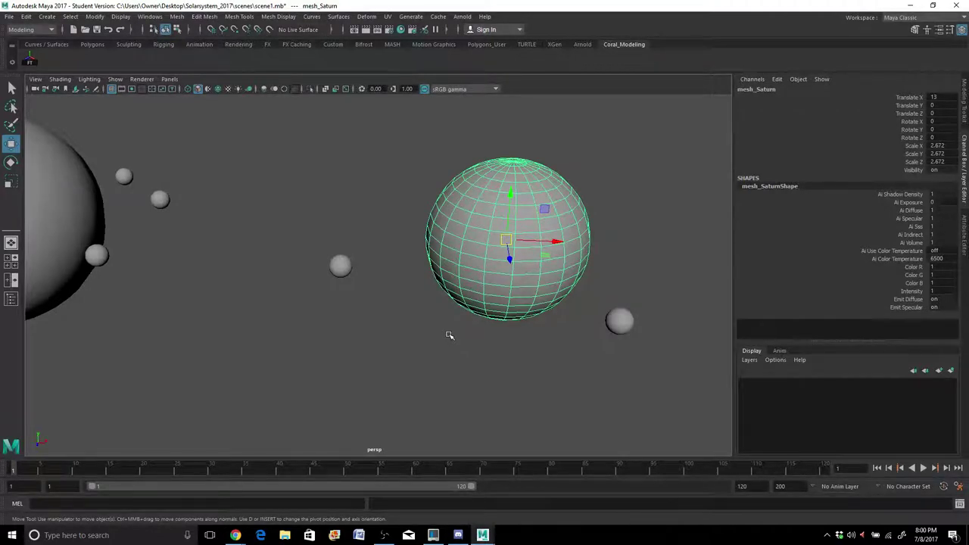
{"action": "scroll", "coordinate": [448, 335], "scroll_direction": "up", "scroll_amount": 3}
{"action": "scroll", "coordinate": [447, 333], "scroll_direction": "down", "scroll_amount": 6}
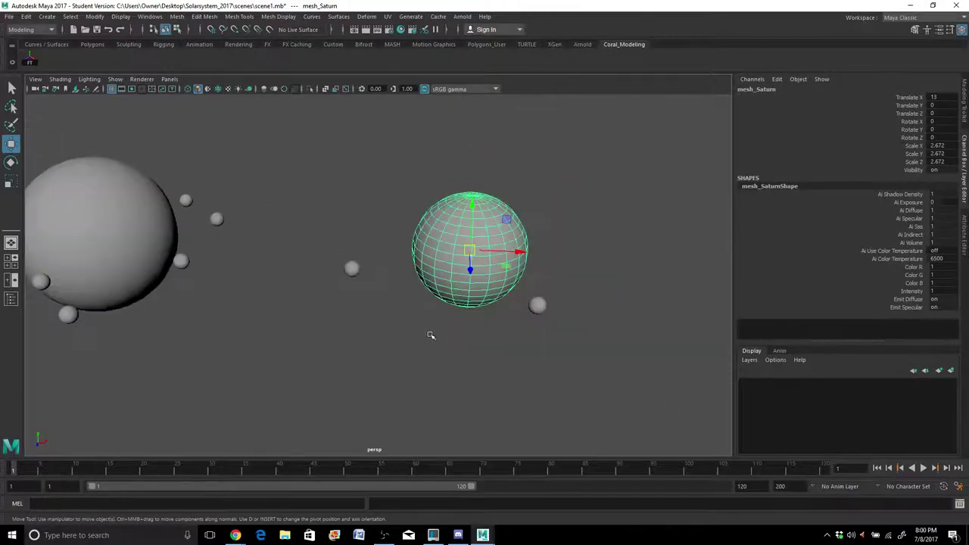
{"action": "left_click_drag", "start_coordinate": [409, 286], "coordinate": [399, 249], "text": "alt"}
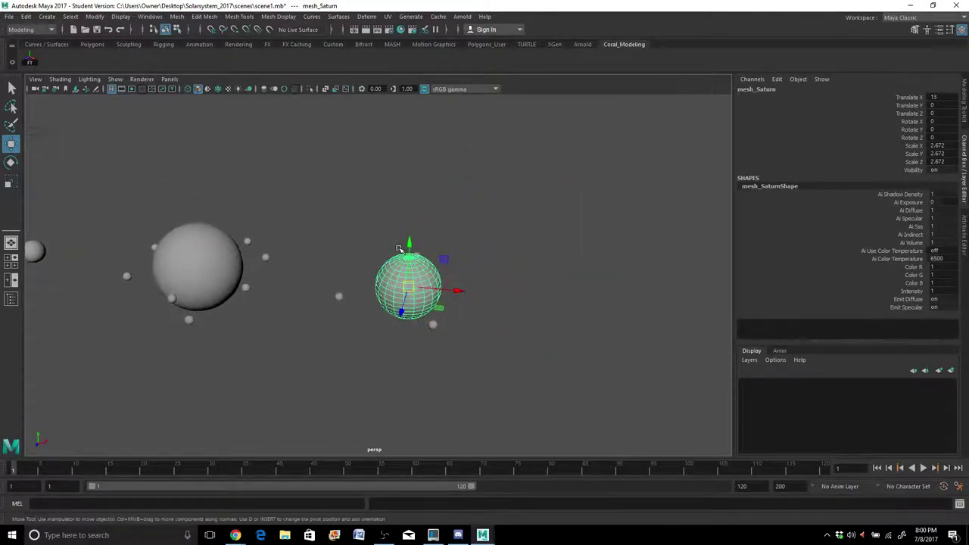
{"action": "scroll", "coordinate": [399, 249], "scroll_direction": "up", "scroll_amount": 5}
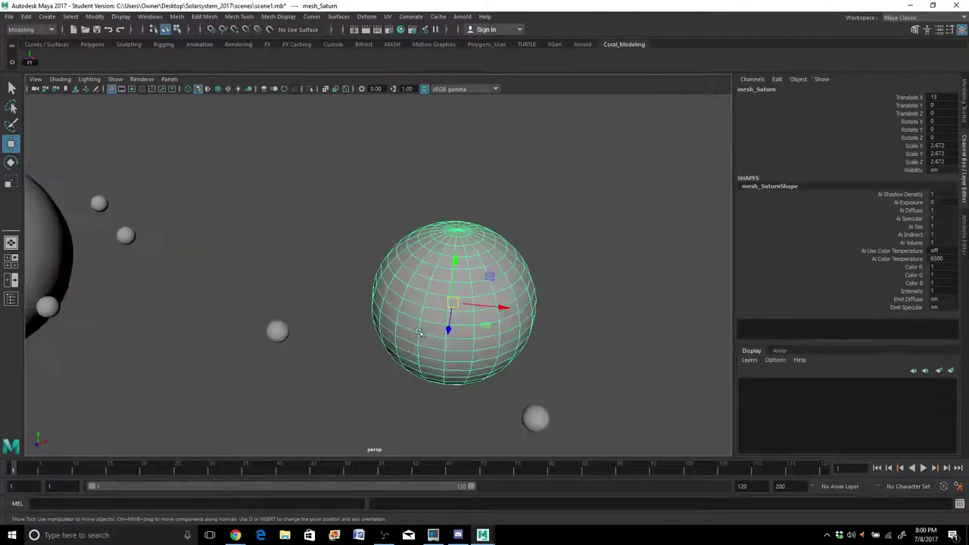
{"action": "left_click_drag", "start_coordinate": [442, 312], "coordinate": [443, 295], "text": "alt"}
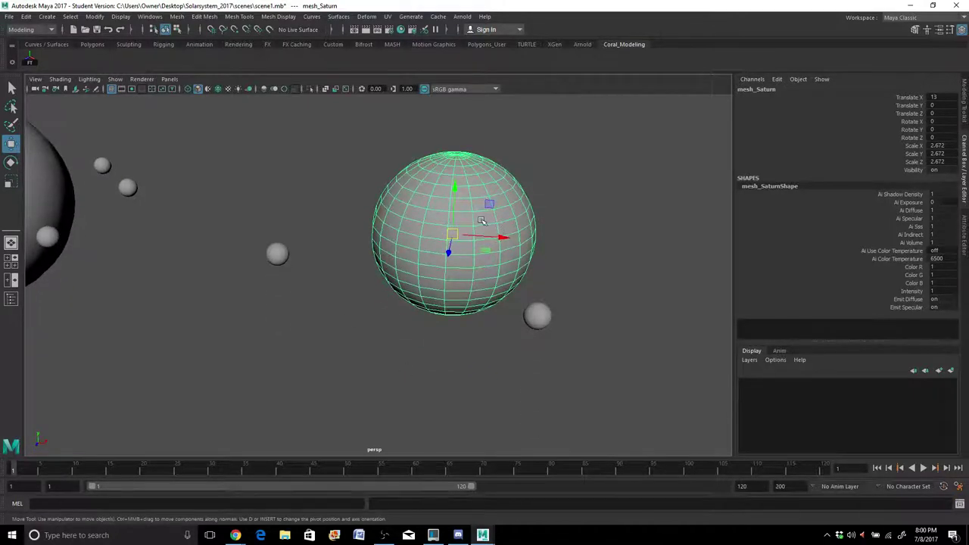
Step: Duplicate mesh_Saturn and raise the copy directly above the original to a Translate Y of 2.333
{"action": "left_click_drag", "start_coordinate": [453, 220], "coordinate": [450, 260], "text": "alt"}
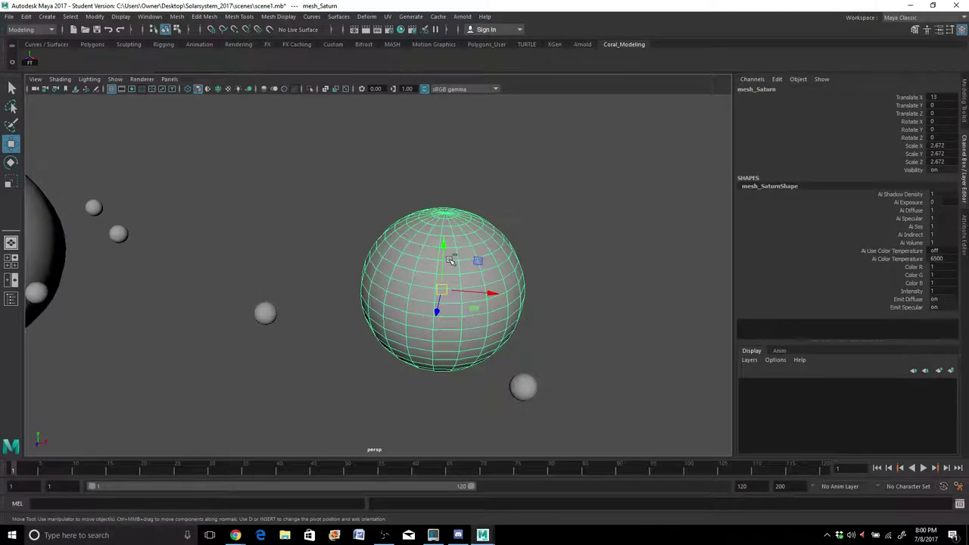
{"action": "key", "text": "ctrl+d"}
{"action": "left_click_drag", "start_coordinate": [444, 244], "coordinate": [442, 61]}
{"action": "left_click_drag", "start_coordinate": [472, 155], "coordinate": [459, 194], "text": "alt"}
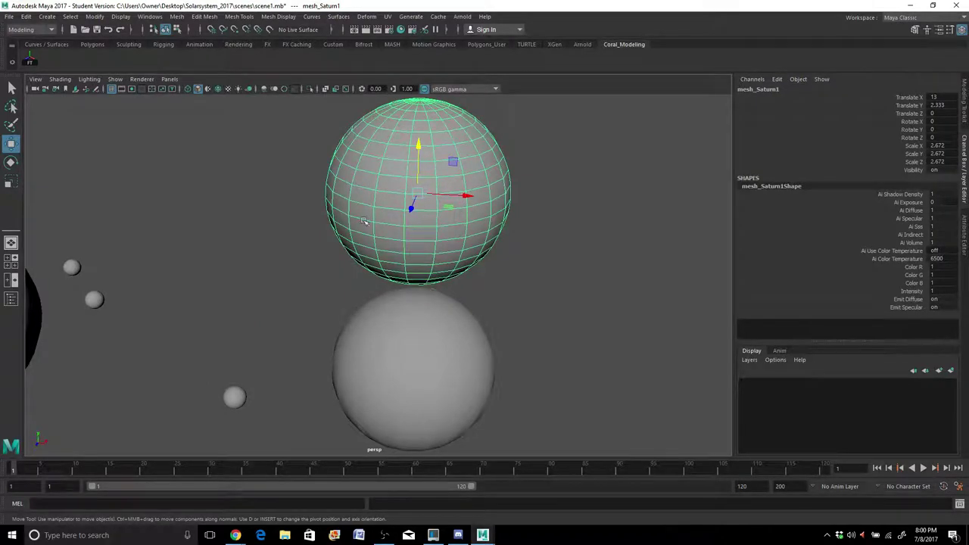
Step: Switch the raised Saturn copy to face mode and select the faces across its lower half
{"action": "right_click", "coordinate": [387, 175]}
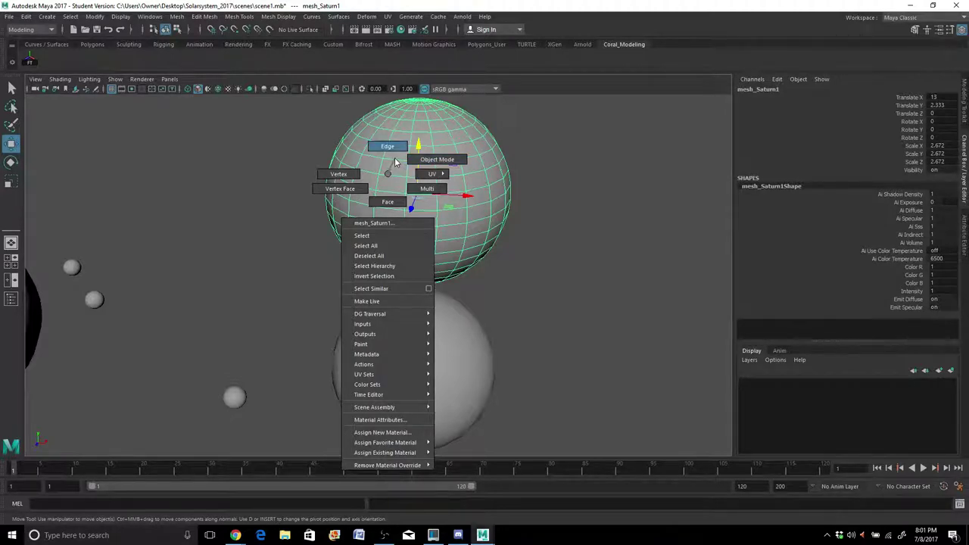
{"action": "right_click_drag", "start_coordinate": [387, 195], "coordinate": [387, 191]}
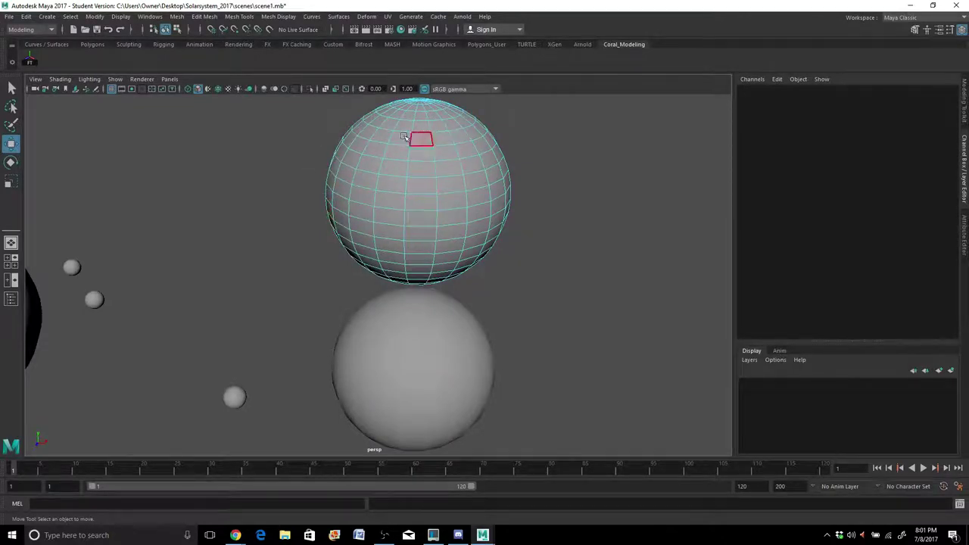
{"action": "left_click_drag", "start_coordinate": [435, 153], "coordinate": [401, 264], "text": "alt"}
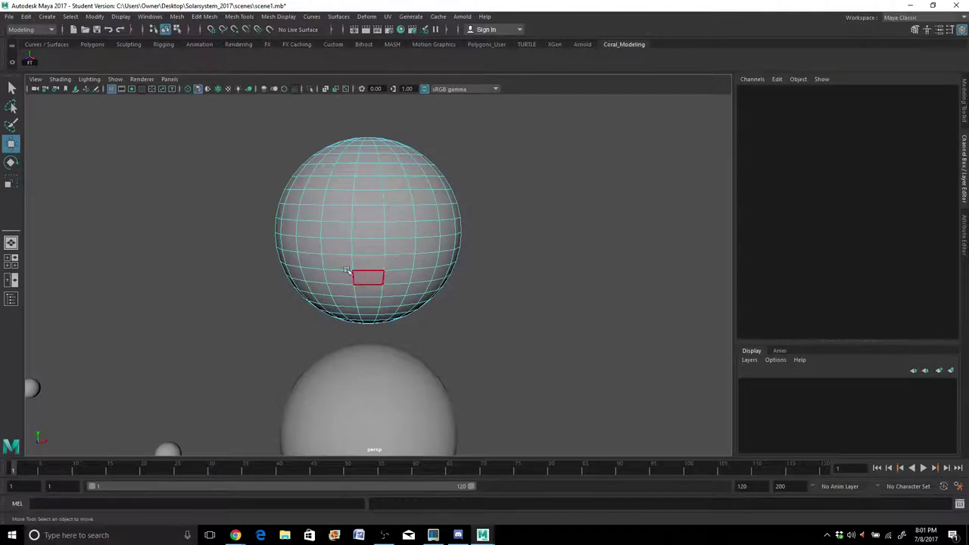
{"action": "left_click_drag", "start_coordinate": [266, 250], "coordinate": [530, 327]}
{"action": "left_click_drag", "start_coordinate": [432, 303], "coordinate": [452, 287], "text": "alt"}
{"action": "left_click_drag", "start_coordinate": [313, 317], "coordinate": [390, 325], "text": "alt"}
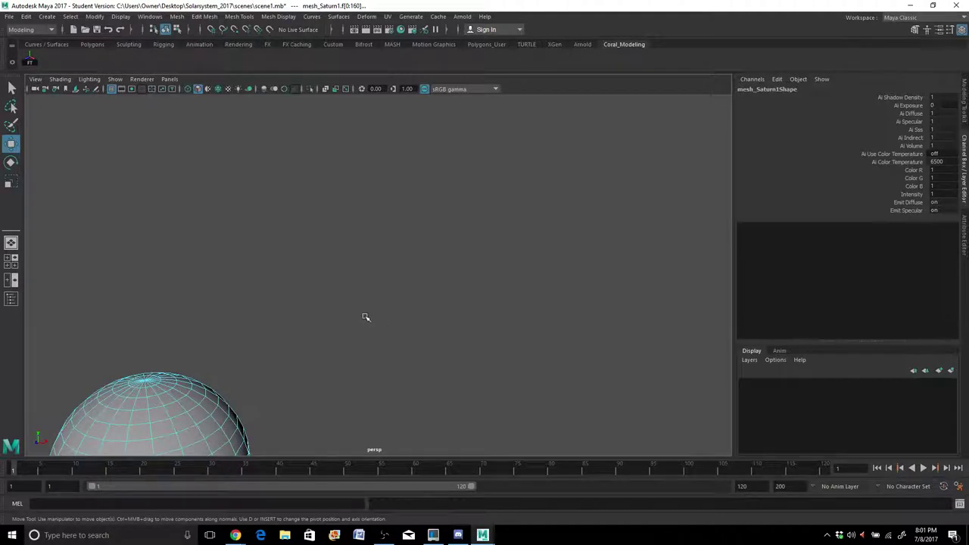
{"action": "key", "text": "f"}
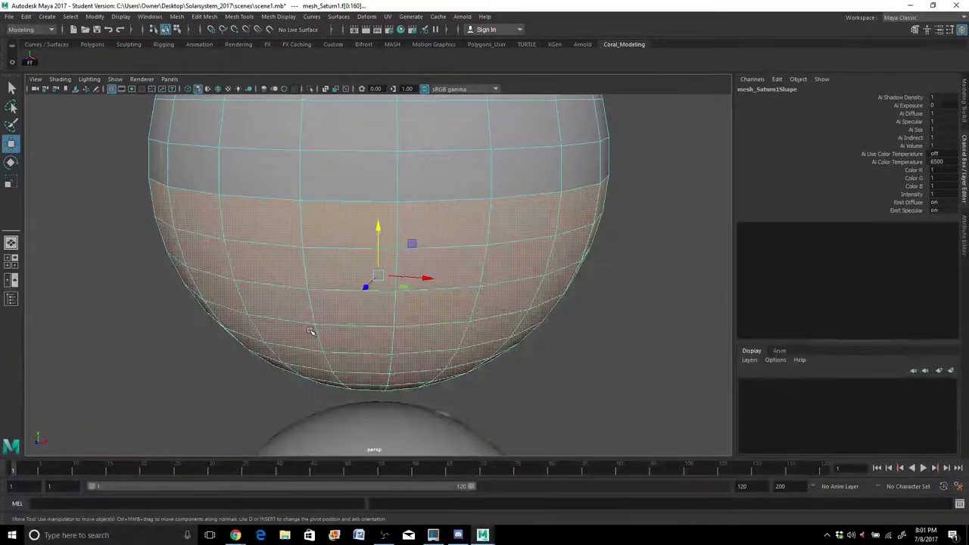
{"action": "scroll", "coordinate": [302, 330], "scroll_direction": "down", "scroll_amount": 4}
{"action": "left_click_drag", "start_coordinate": [297, 327], "coordinate": [498, 309], "text": "alt"}
{"action": "scroll", "coordinate": [501, 293], "scroll_direction": "up", "scroll_amount": 2}
{"action": "scroll", "coordinate": [477, 299], "scroll_direction": "up", "scroll_amount": 2}
Step: Add the unselected faces in the row just below the equator to the selection and delete the copy's lower half
{"action": "left_click", "coordinate": [292, 220], "text": "shift"}
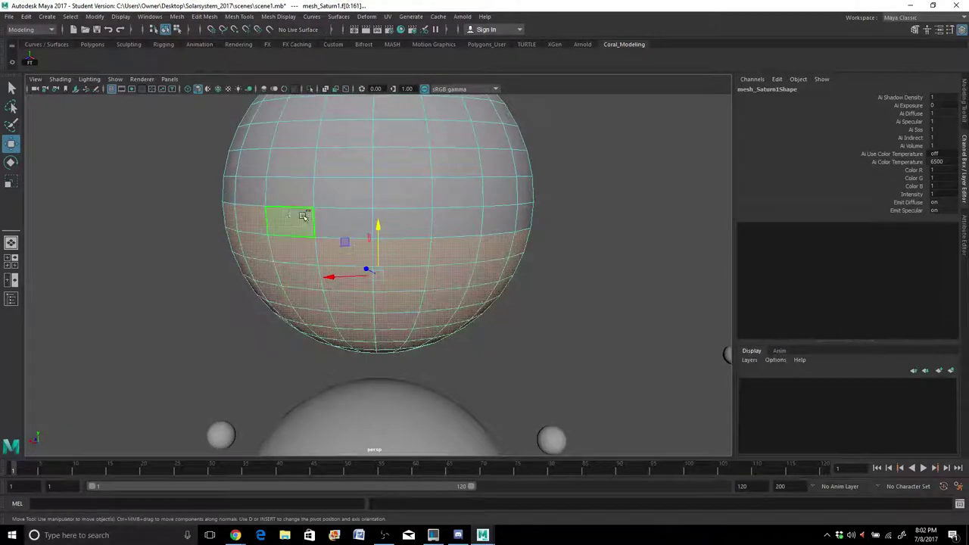
{"action": "left_click", "coordinate": [337, 219], "text": "shift"}
{"action": "left_click", "coordinate": [402, 224], "text": "shift"}
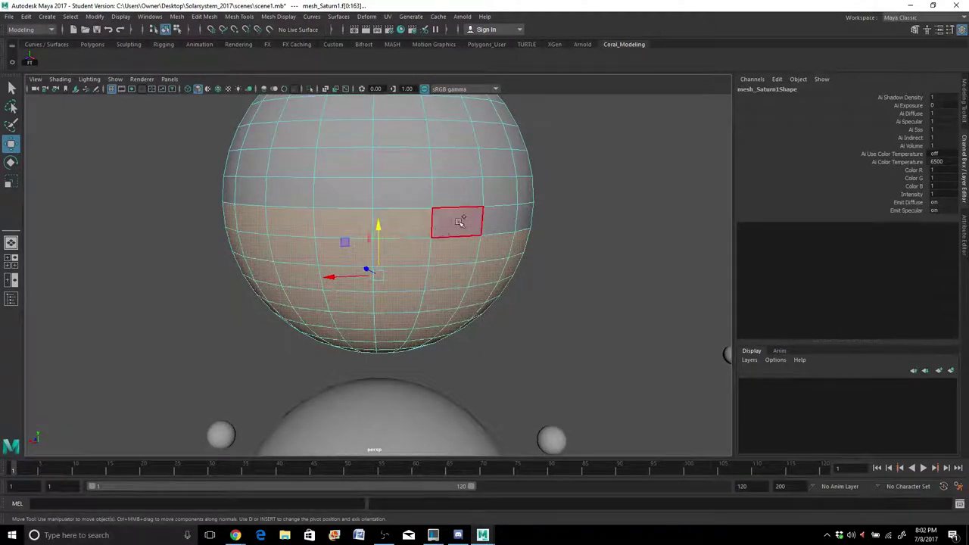
{"action": "left_click", "coordinate": [458, 221], "text": "shift"}
{"action": "left_click", "coordinate": [507, 224], "text": "shift"}
{"action": "left_click", "coordinate": [522, 218], "text": "shift"}
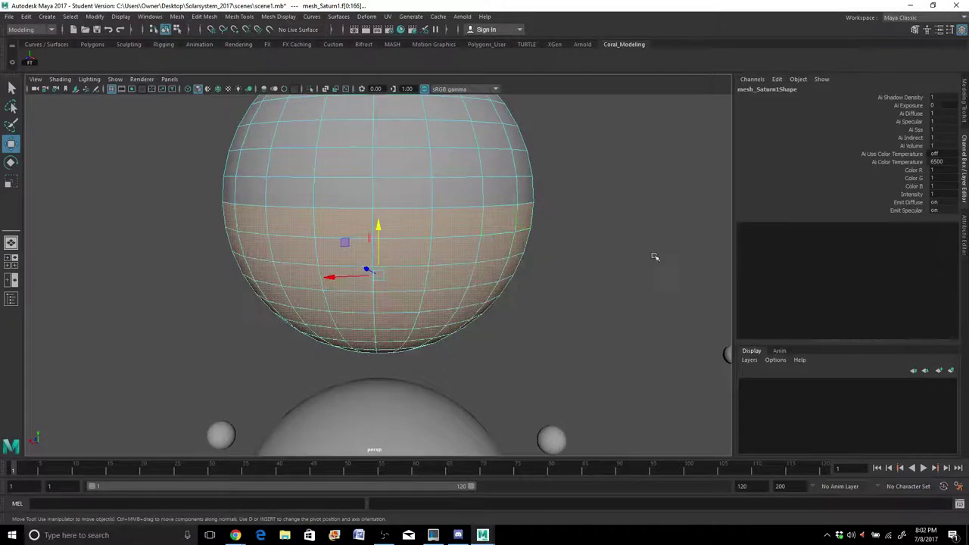
{"action": "left_click_drag", "start_coordinate": [656, 258], "coordinate": [498, 263], "text": "alt"}
{"action": "left_click_drag", "start_coordinate": [292, 227], "coordinate": [402, 284], "text": "shift"}
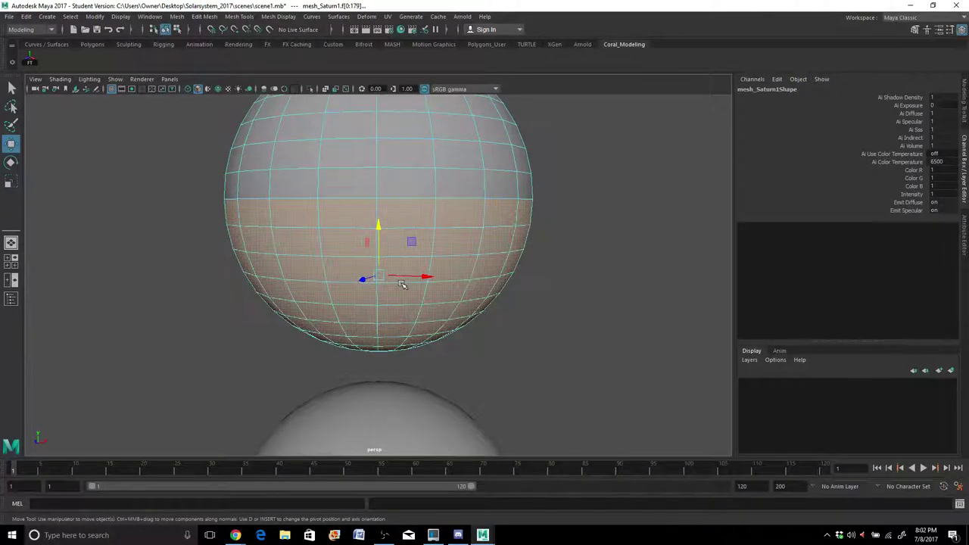
{"action": "key", "text": "Delete"}
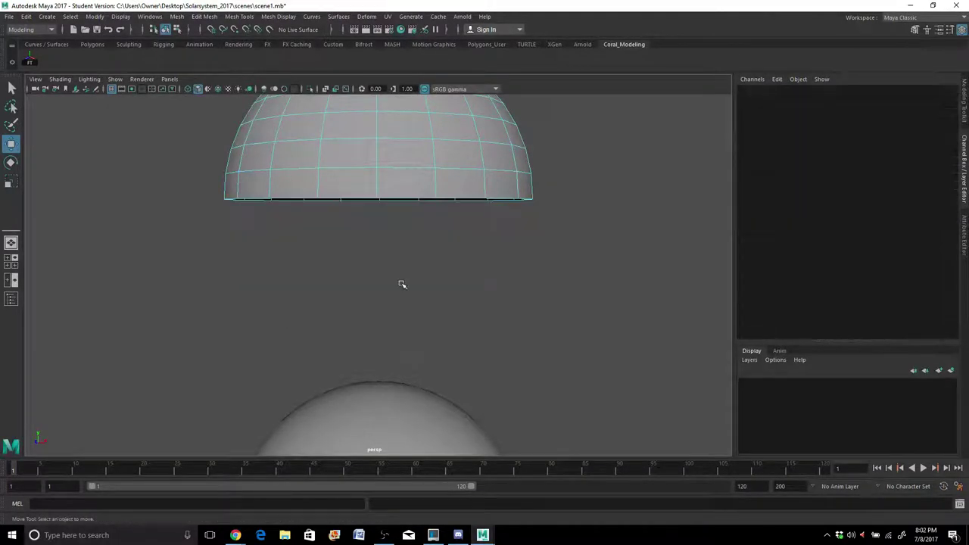
Step: Delete the upper cap faces of the remaining dome, keeping only the three face rows along its open lower edge
{"action": "scroll", "coordinate": [387, 264], "scroll_direction": "down", "scroll_amount": 4}
{"action": "scroll", "coordinate": [383, 264], "scroll_direction": "up", "scroll_amount": 1}
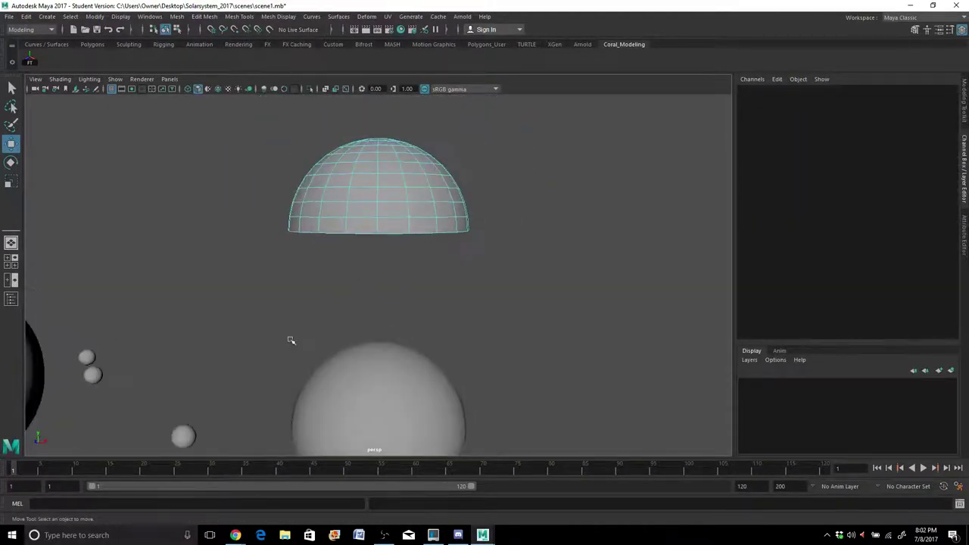
{"action": "left_click_drag", "start_coordinate": [293, 340], "coordinate": [303, 273], "text": "alt"}
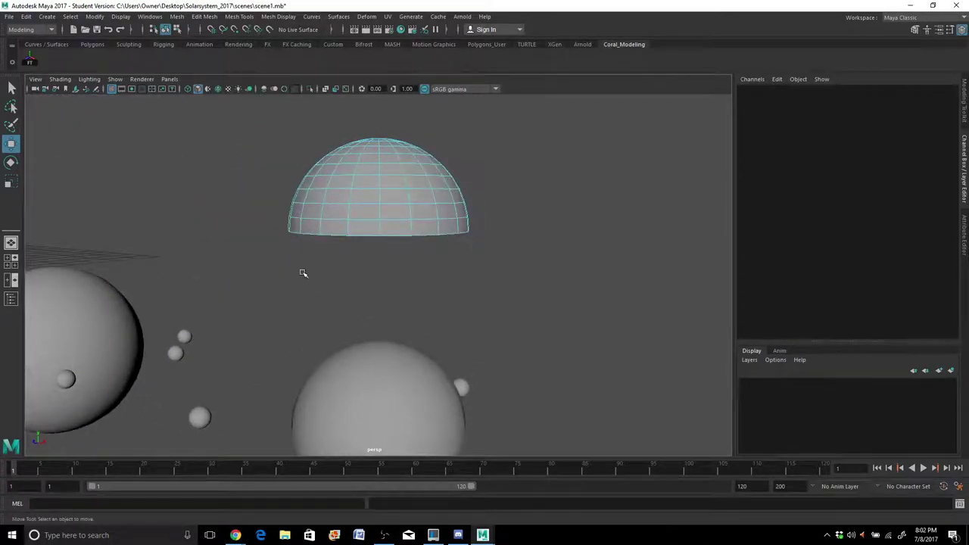
{"action": "left_click_drag", "start_coordinate": [311, 225], "coordinate": [311, 233], "text": "alt"}
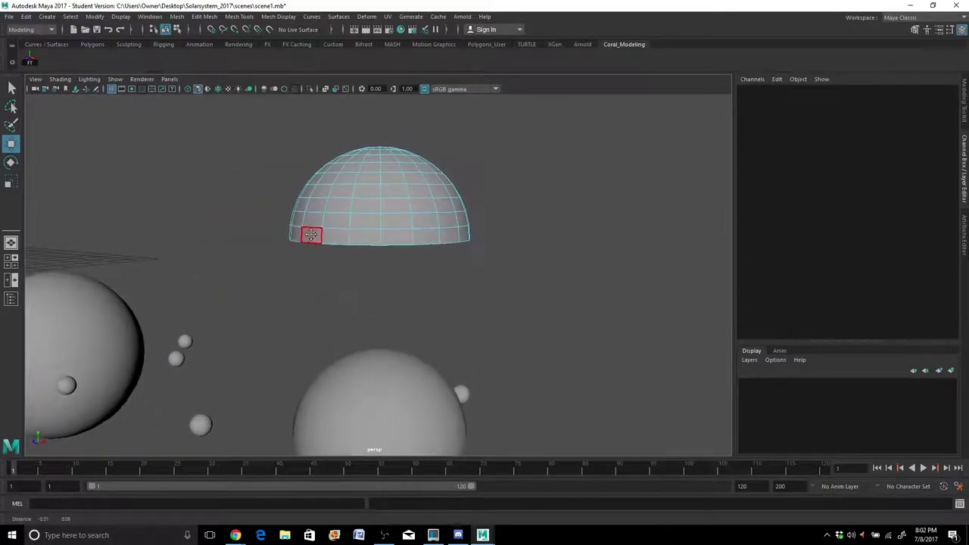
{"action": "left_click_drag", "start_coordinate": [286, 131], "coordinate": [528, 277]}
{"action": "key", "text": "Delete"}
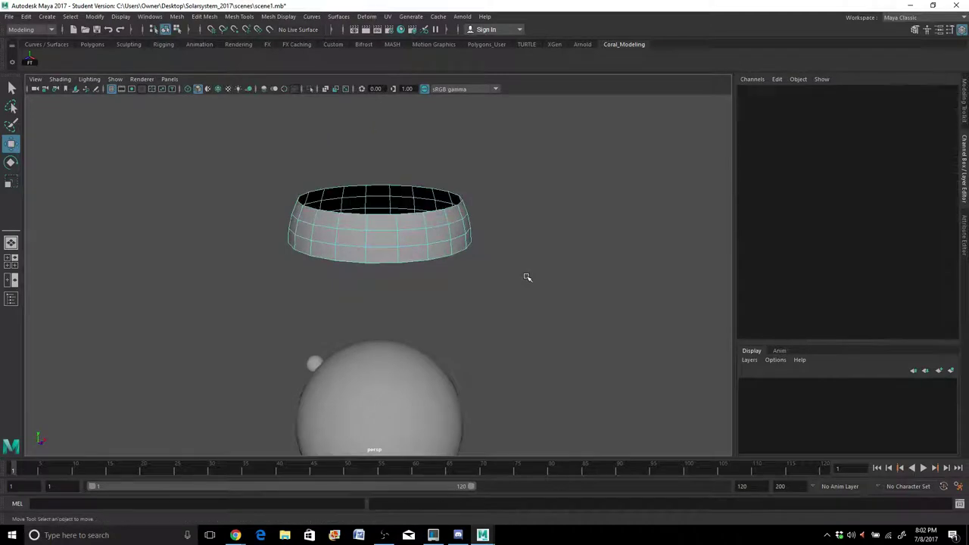
Step: Return the band to object mode and scale it down vertically into a flat ring with a Scale Y of 0.005
{"action": "scroll", "coordinate": [401, 342], "scroll_direction": "down", "scroll_amount": 5}
{"action": "left_click_drag", "start_coordinate": [401, 342], "coordinate": [329, 320], "text": "alt"}
{"action": "scroll", "coordinate": [383, 312], "scroll_direction": "up", "scroll_amount": 5}
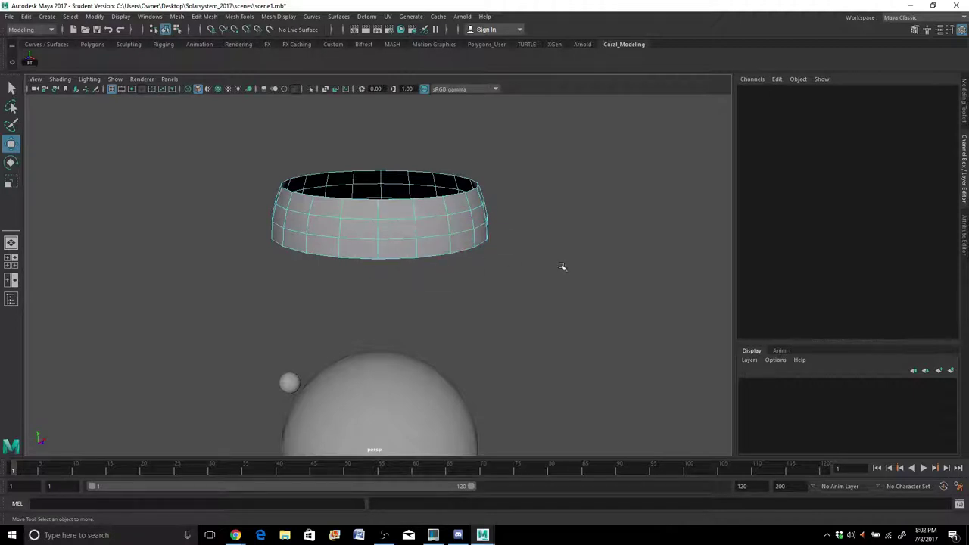
{"action": "right_click", "coordinate": [367, 209]}
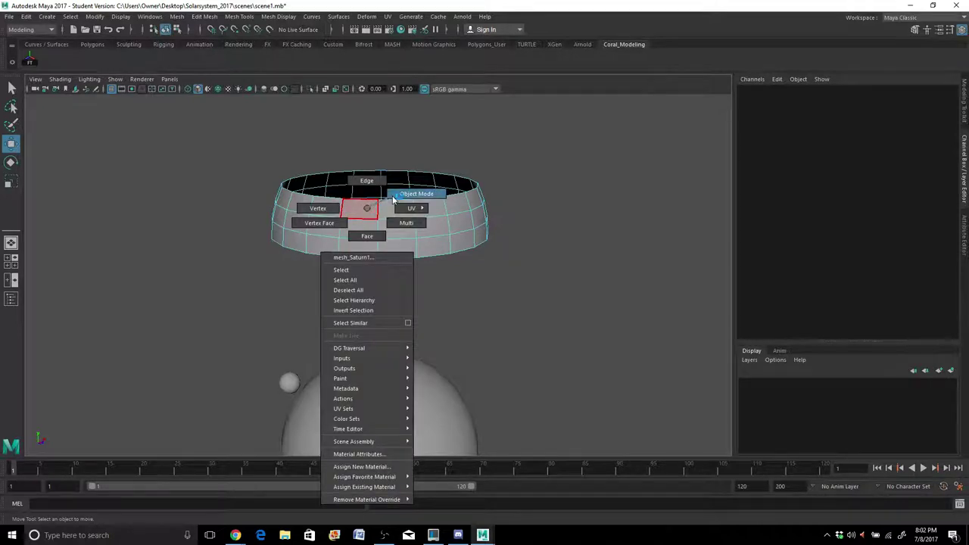
{"action": "left_click", "coordinate": [394, 196]}
{"action": "scroll", "coordinate": [371, 231], "scroll_direction": "down", "scroll_amount": 4}
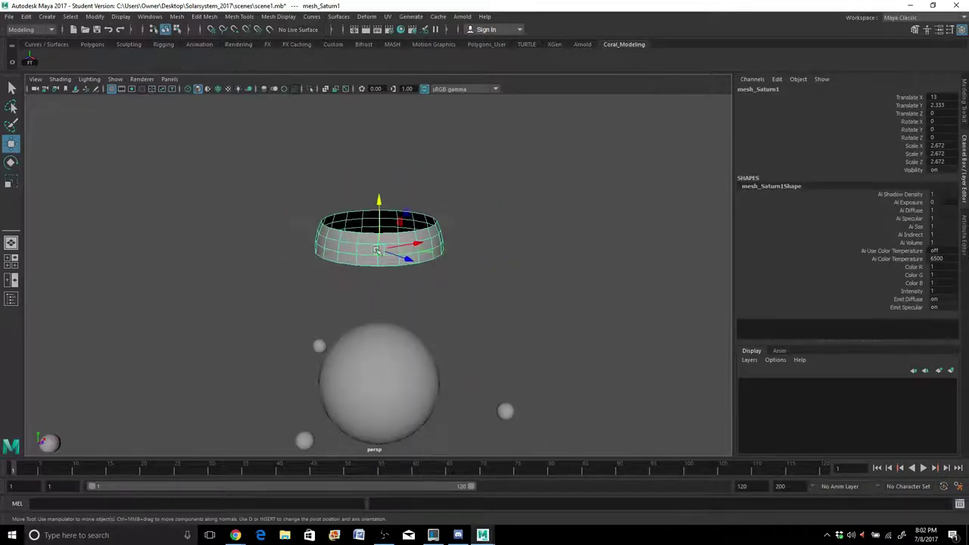
{"action": "left_click_drag", "start_coordinate": [375, 253], "coordinate": [335, 273], "text": "alt"}
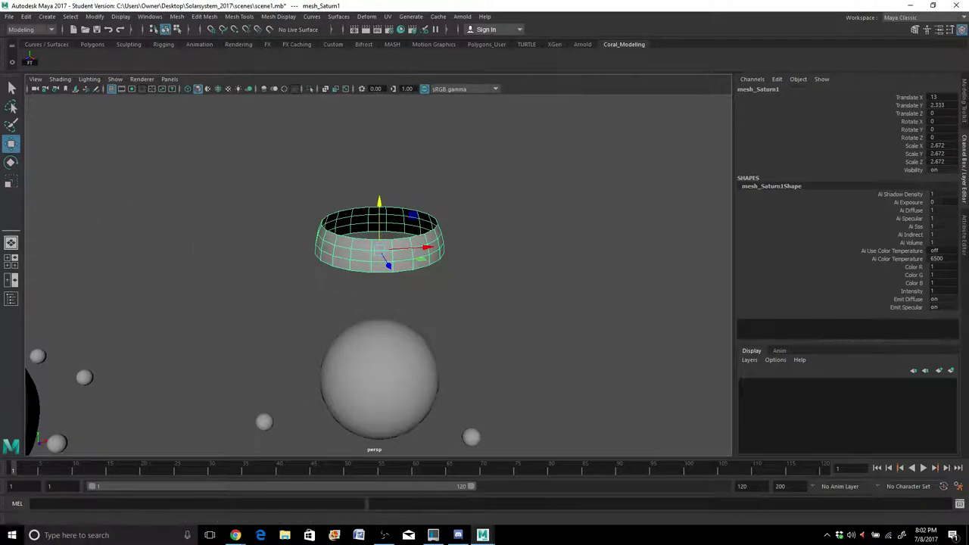
{"action": "key", "text": "r"}
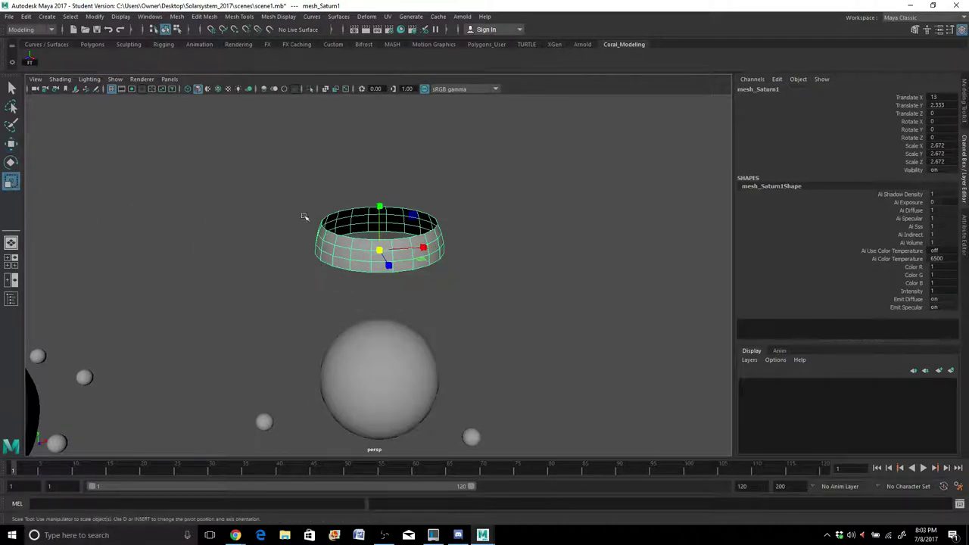
{"action": "left_click", "coordinate": [380, 205]}
{"action": "scroll", "coordinate": [378, 206], "scroll_direction": "up", "scroll_amount": 4}
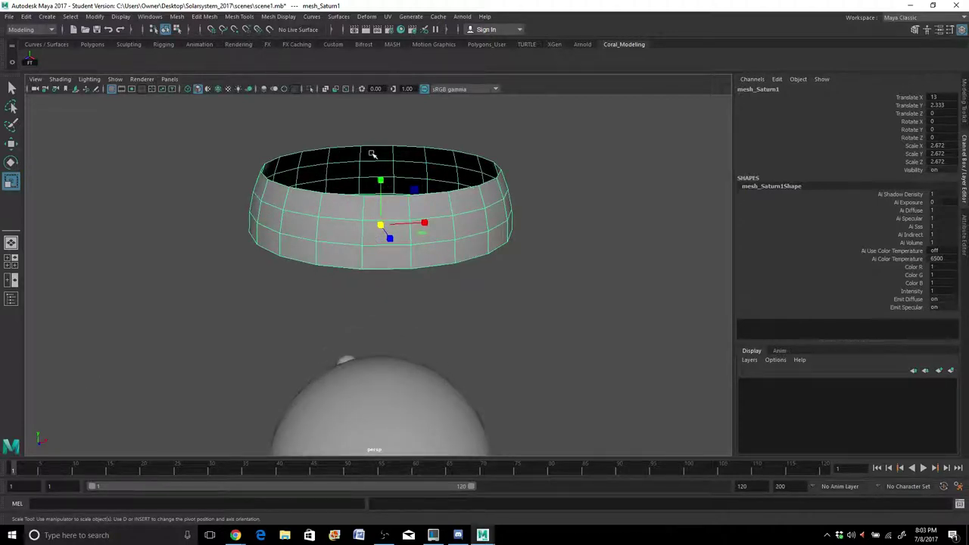
{"action": "left_click_drag", "start_coordinate": [380, 180], "coordinate": [254, 295]}
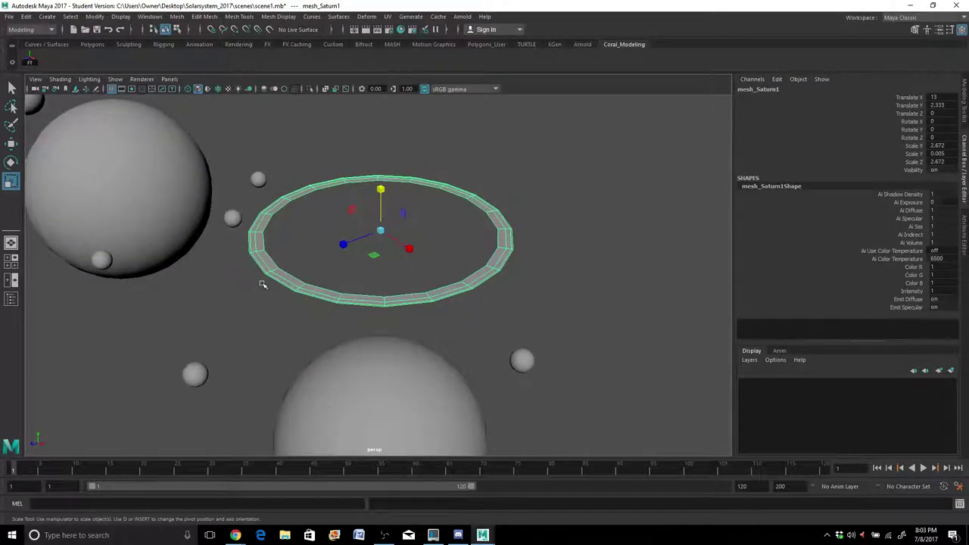
Step: Enlarge the scale manipulator and examine the flattened ring's edges from several angles and distances
{"action": "left_click", "coordinate": [381, 190]}
{"action": "key", "text": "equal"}
{"action": "key", "text": "equal"}
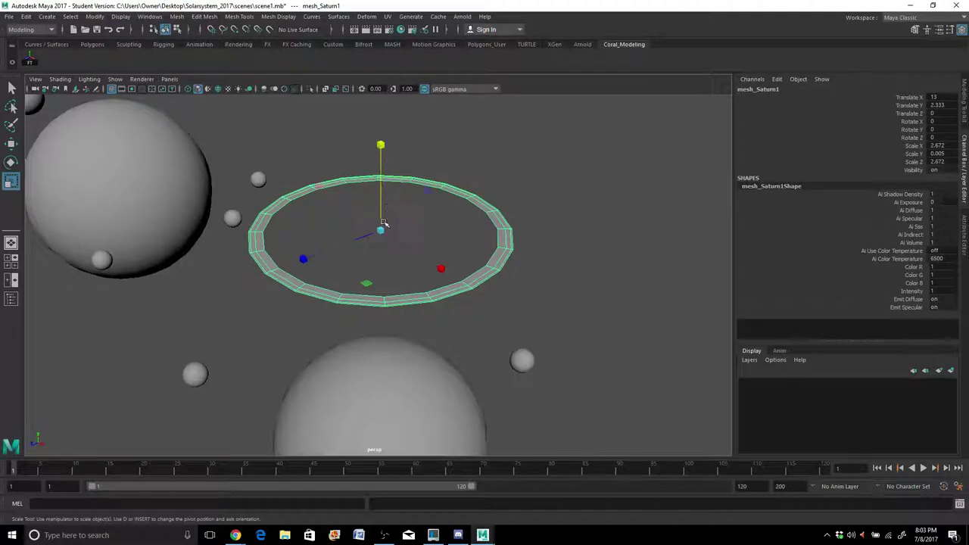
{"action": "scroll", "coordinate": [337, 243], "scroll_direction": "up", "scroll_amount": 5}
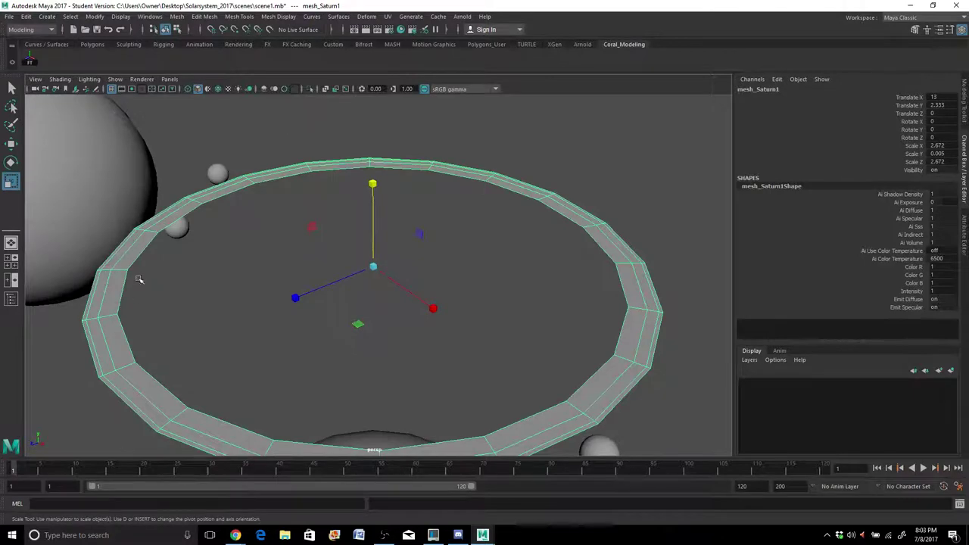
{"action": "scroll", "coordinate": [324, 359], "scroll_direction": "down", "scroll_amount": 3}
{"action": "left_click_drag", "start_coordinate": [324, 359], "coordinate": [361, 341], "text": "alt"}
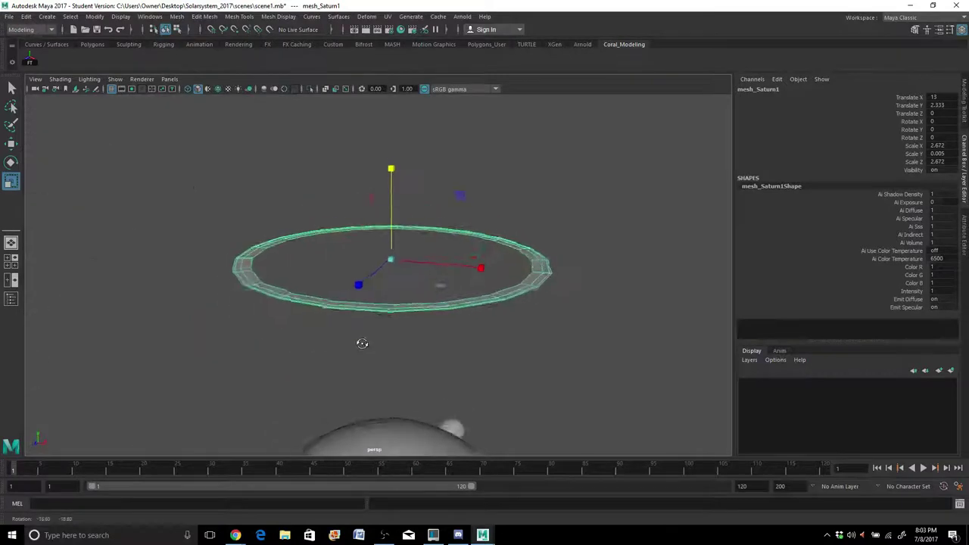
{"action": "scroll", "coordinate": [268, 305], "scroll_direction": "up", "scroll_amount": 5}
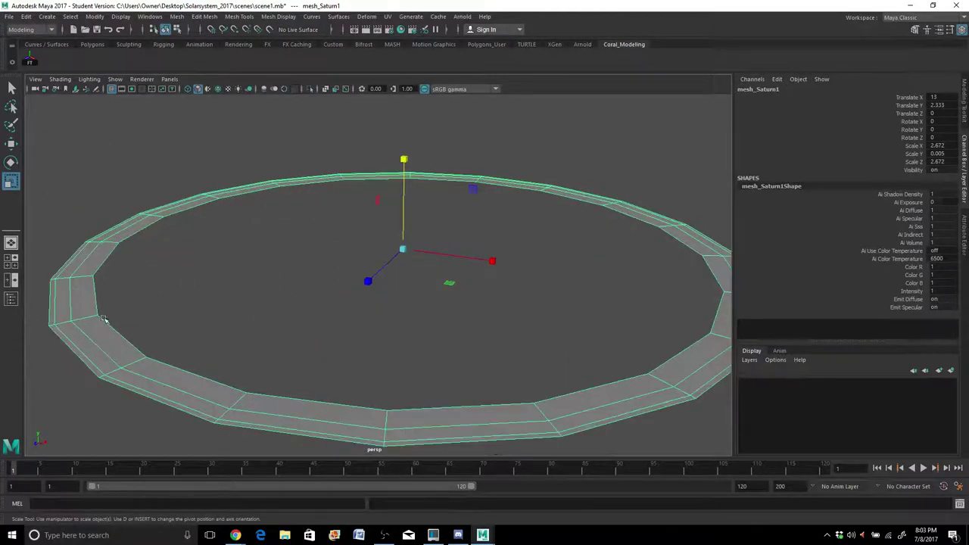
{"action": "scroll", "coordinate": [170, 327], "scroll_direction": "down", "scroll_amount": 5}
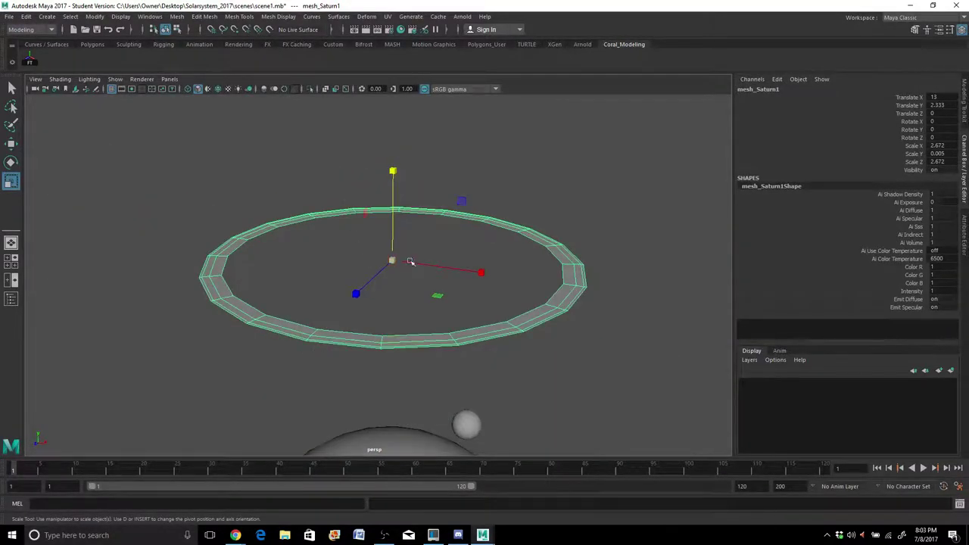
{"action": "left_click_drag", "start_coordinate": [410, 261], "coordinate": [223, 293], "text": "alt"}
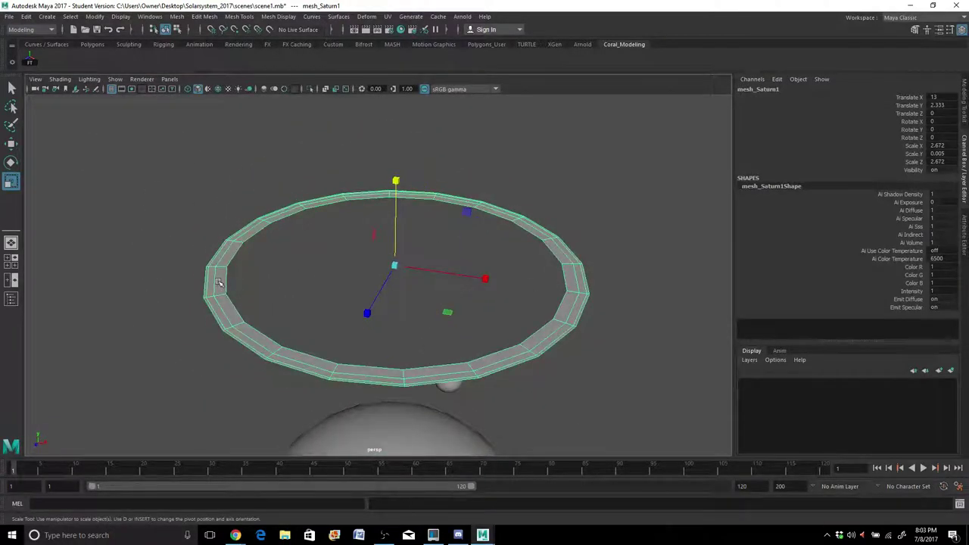
Step: Select the ring's outer edge loop in edge mode and scale it outward to about 1.15 in X and Z
{"action": "right_click_drag", "start_coordinate": [218, 282], "coordinate": [224, 232]}
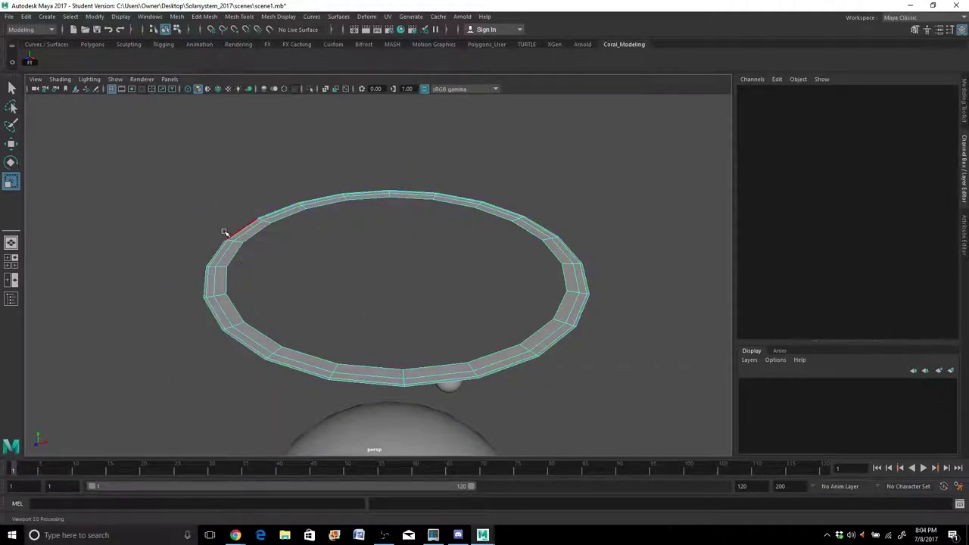
{"action": "left_click", "coordinate": [203, 287]}
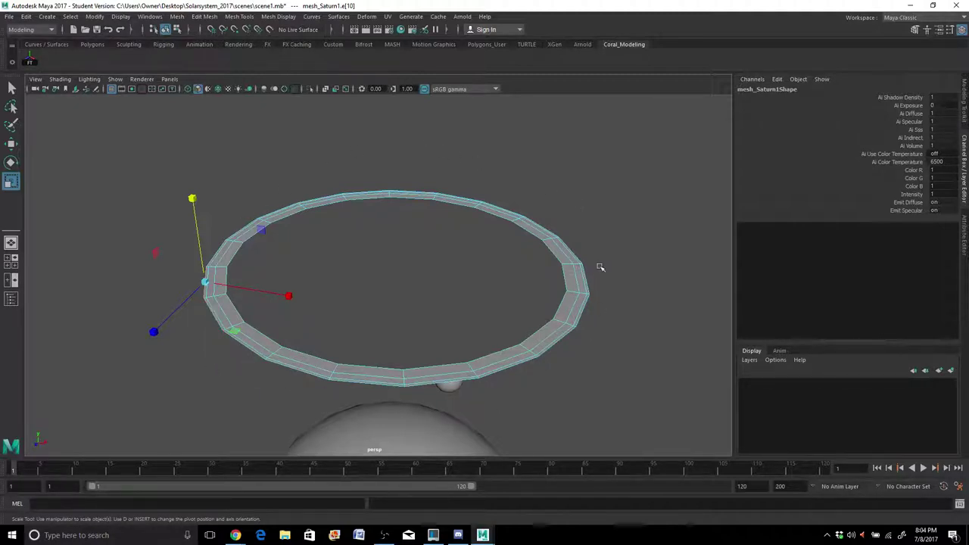
{"action": "left_click", "coordinate": [213, 331]}
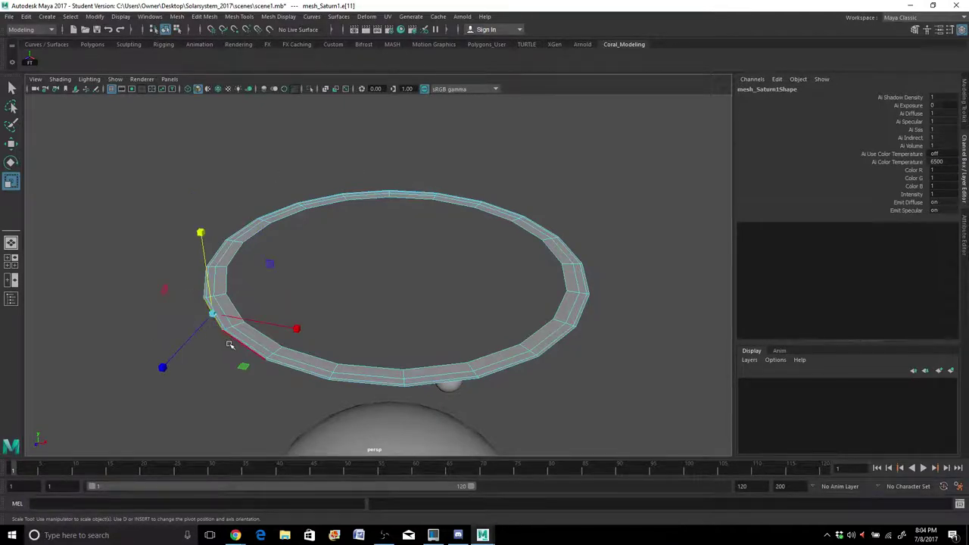
{"action": "double_click", "coordinate": [237, 345]}
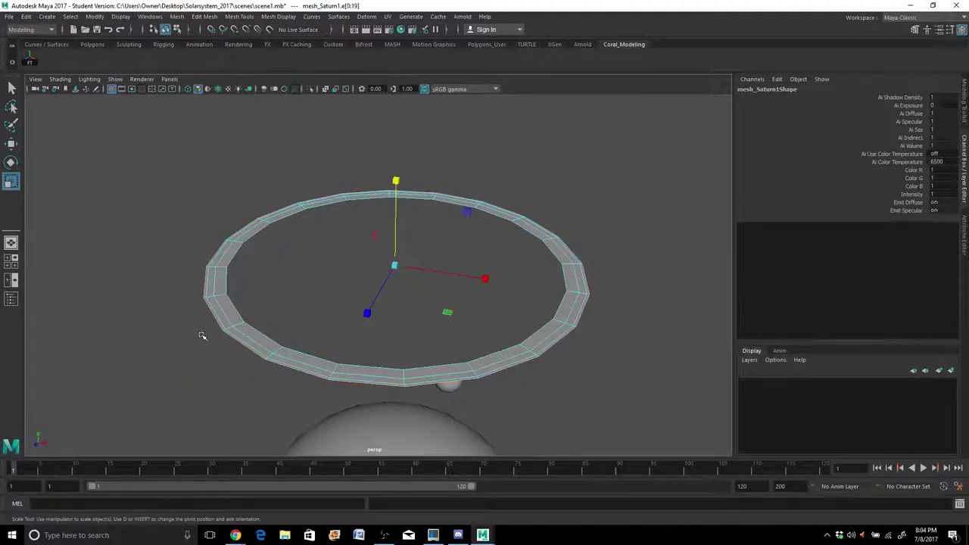
{"action": "left_click", "coordinate": [394, 263]}
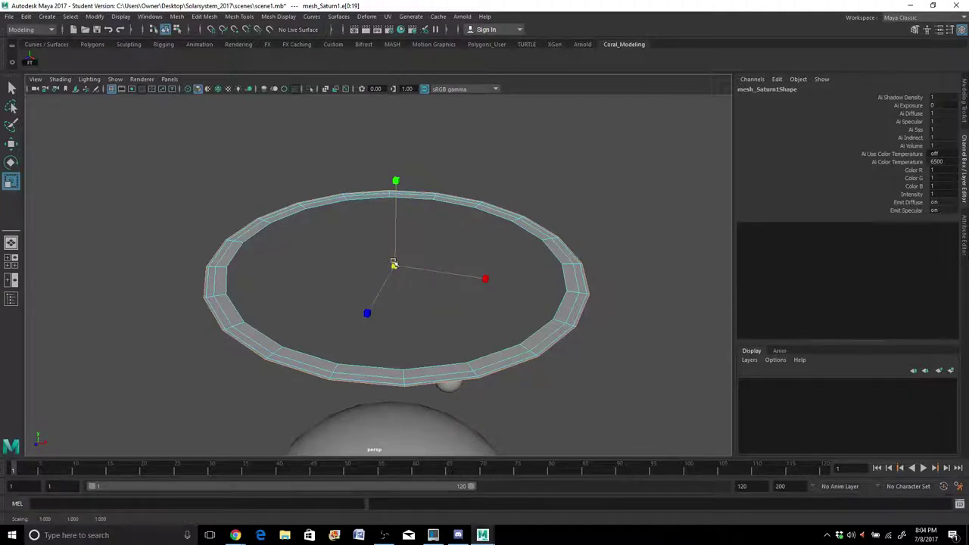
{"action": "left_click_drag", "start_coordinate": [394, 264], "coordinate": [435, 239]}
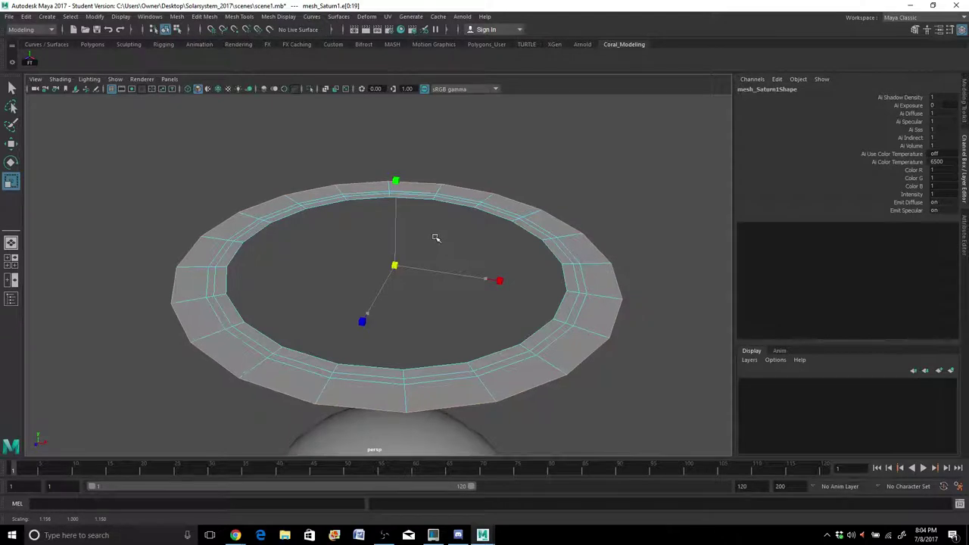
Step: Scale the ring's inner edge loop slightly inward and its two intermediate edge loops outward to space the face rows more evenly
{"action": "double_click", "coordinate": [237, 309]}
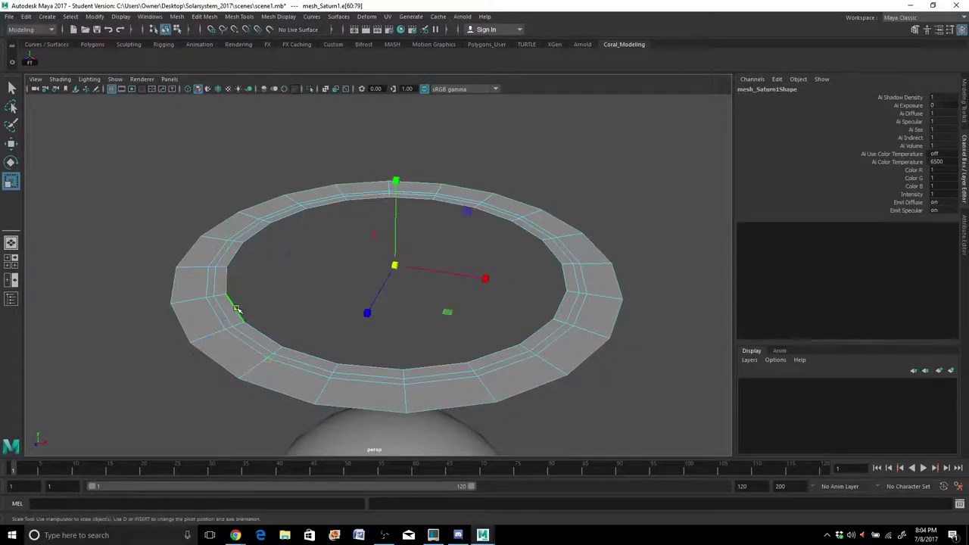
{"action": "left_click_drag", "start_coordinate": [391, 265], "coordinate": [388, 263]}
{"action": "double_click", "coordinate": [218, 314]}
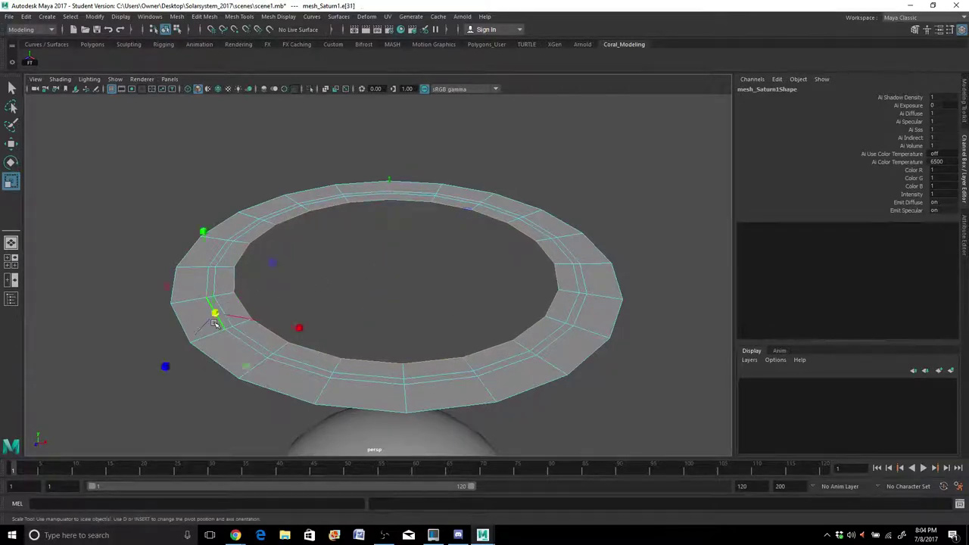
{"action": "left_click_drag", "start_coordinate": [394, 265], "coordinate": [407, 264]}
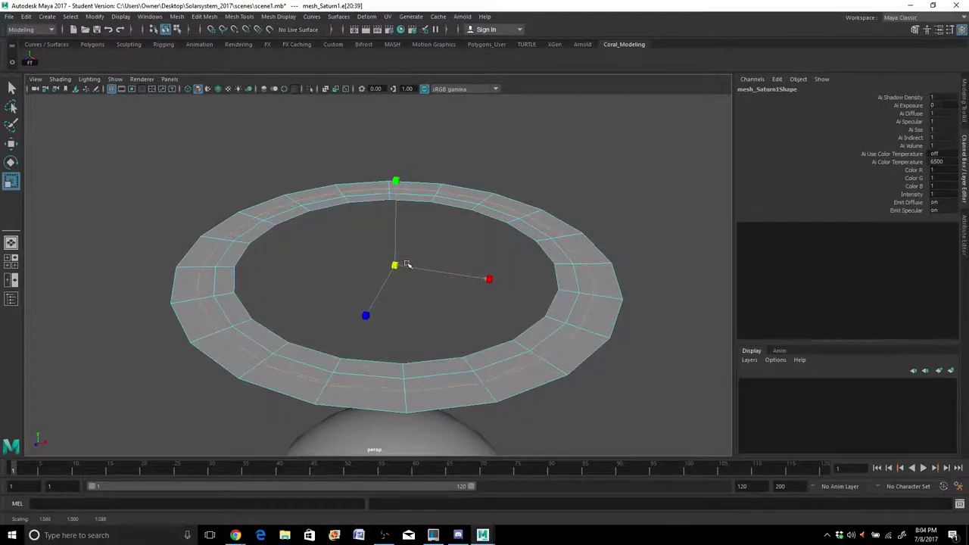
{"action": "left_click", "coordinate": [222, 313]}
{"action": "double_click", "coordinate": [221, 313]}
{"action": "left_click_drag", "start_coordinate": [396, 262], "coordinate": [399, 264]}
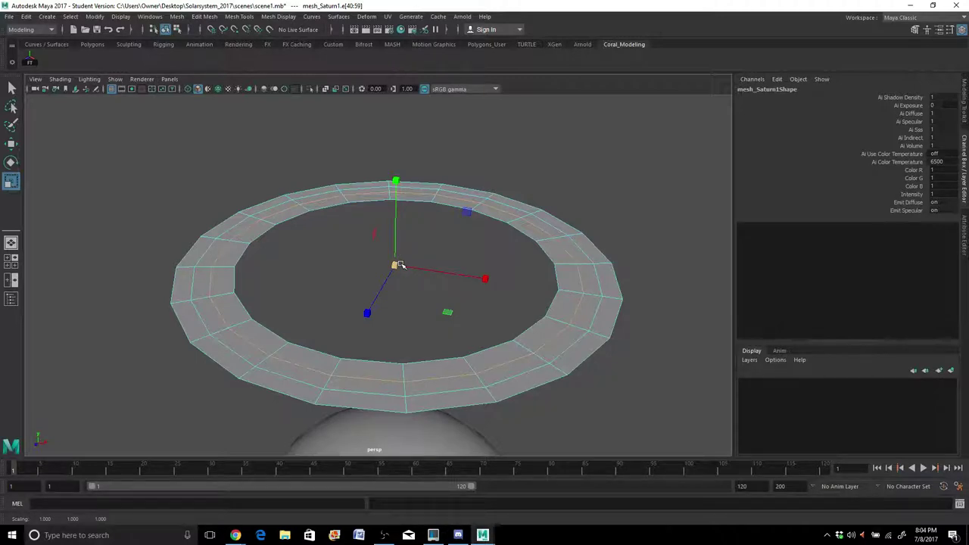
Step: Return the ring to object mode and scale it up uniformly to about 3.996 in X and Z
{"action": "left_click_drag", "start_coordinate": [439, 341], "coordinate": [328, 359], "text": "alt"}
{"action": "scroll", "coordinate": [258, 348], "scroll_direction": "down", "scroll_amount": 5}
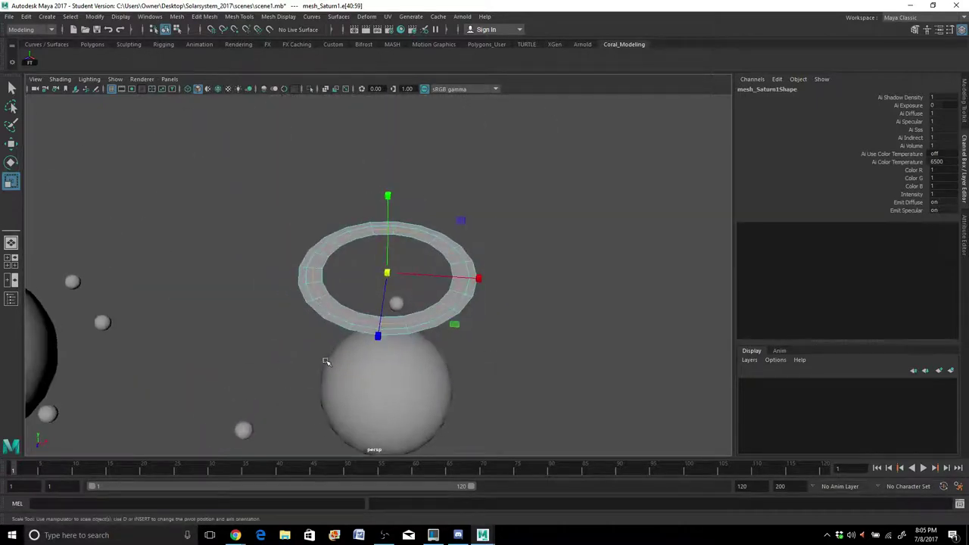
{"action": "right_click_drag", "start_coordinate": [319, 244], "coordinate": [350, 239]}
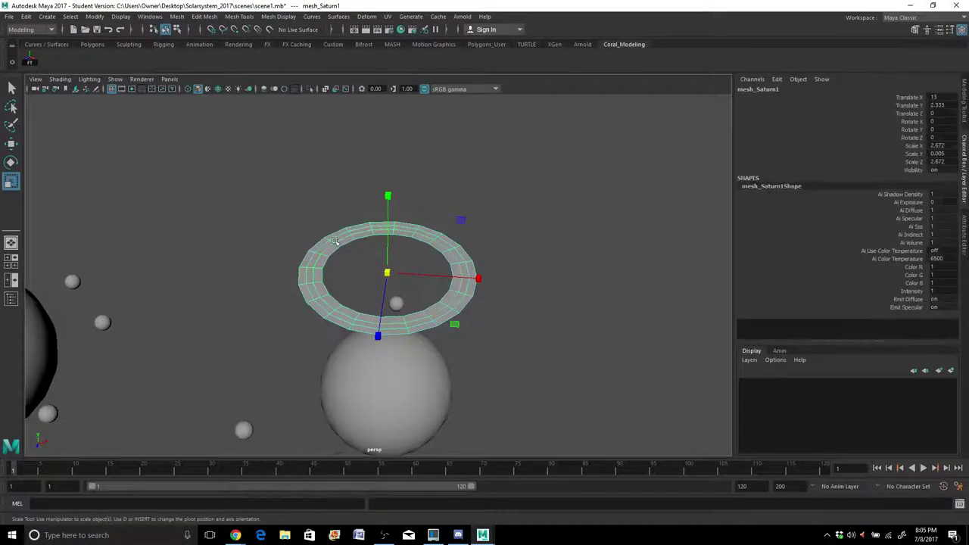
{"action": "left_click_drag", "start_coordinate": [387, 272], "coordinate": [355, 341]}
Step: Move the ring straight down around Saturn's middle, to a Translate Y of about 0.051
{"action": "key", "text": "w"}
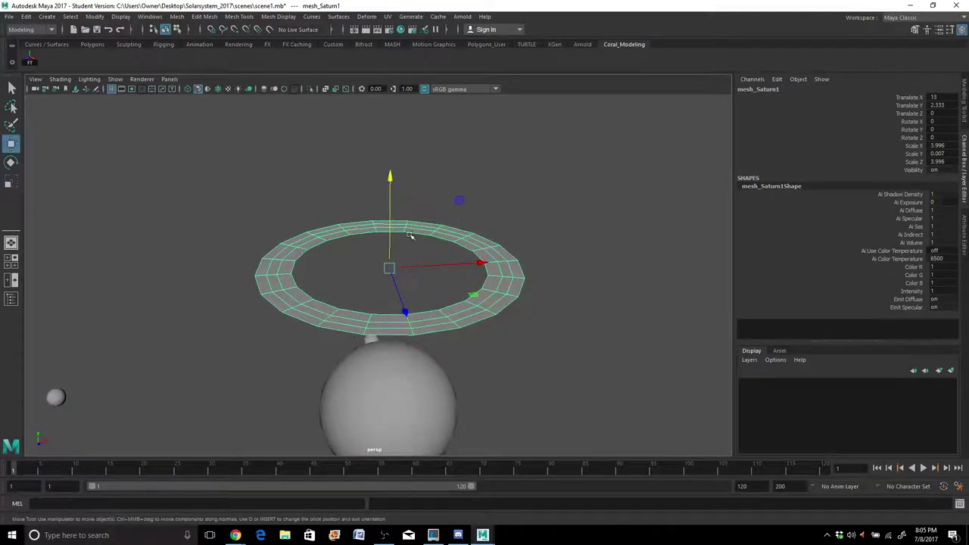
{"action": "left_click", "coordinate": [390, 178]}
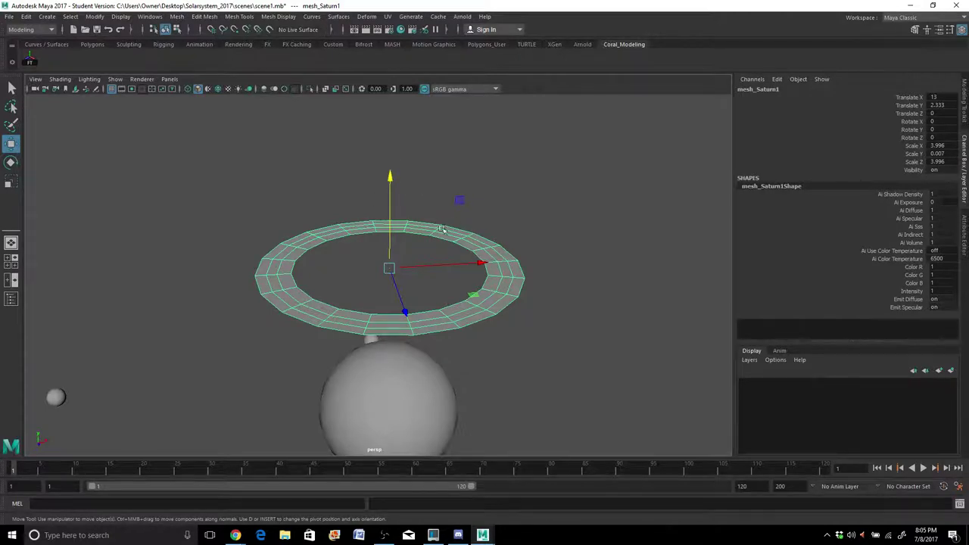
{"action": "left_click", "coordinate": [11, 145]}
{"action": "left_click", "coordinate": [388, 177]}
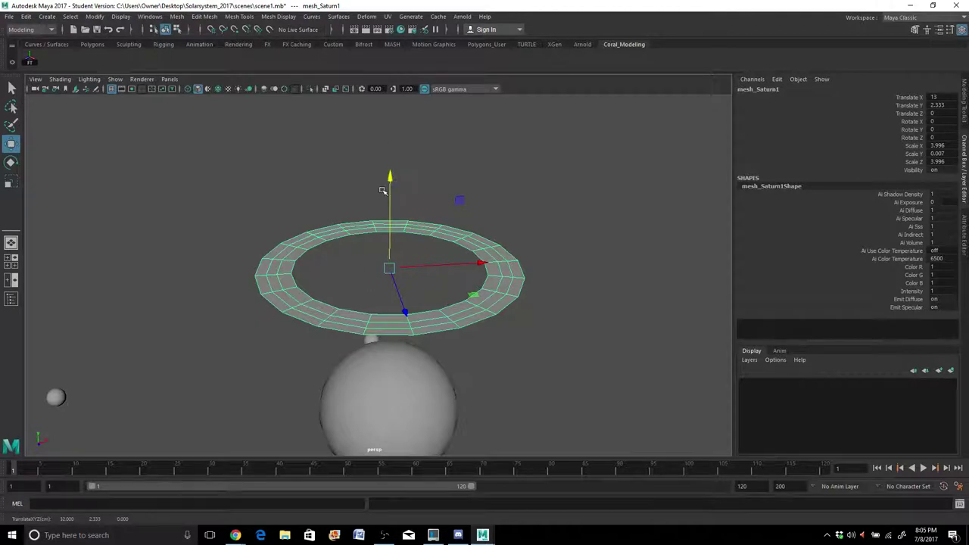
{"action": "left_click_drag", "start_coordinate": [388, 177], "coordinate": [567, 290]}
{"action": "scroll", "coordinate": [432, 409], "scroll_direction": "up", "scroll_amount": 5}
{"action": "scroll", "coordinate": [564, 286], "scroll_direction": "down", "scroll_amount": 3}
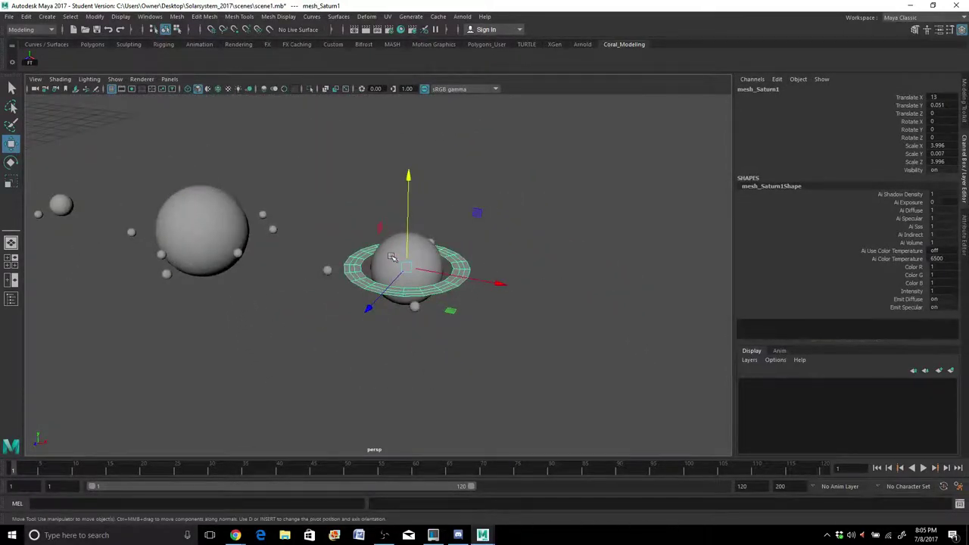
Step: Deselect the ring and examine Saturn and the whole row of planets from several distances and angles
{"action": "scroll", "coordinate": [329, 273], "scroll_direction": "down", "scroll_amount": 3}
{"action": "left_click", "coordinate": [312, 313]}
{"action": "scroll", "coordinate": [313, 314], "scroll_direction": "up", "scroll_amount": 3}
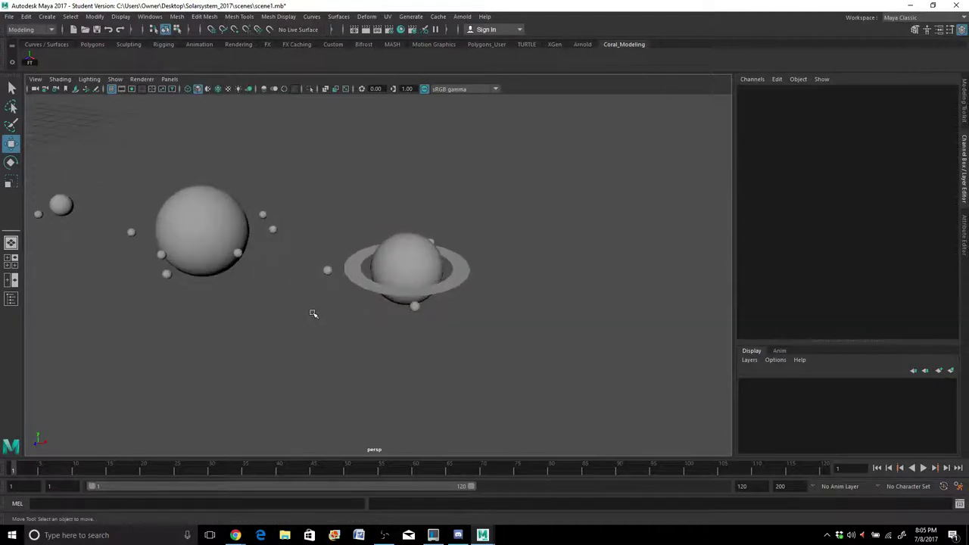
{"action": "scroll", "coordinate": [344, 316], "scroll_direction": "up", "scroll_amount": 5}
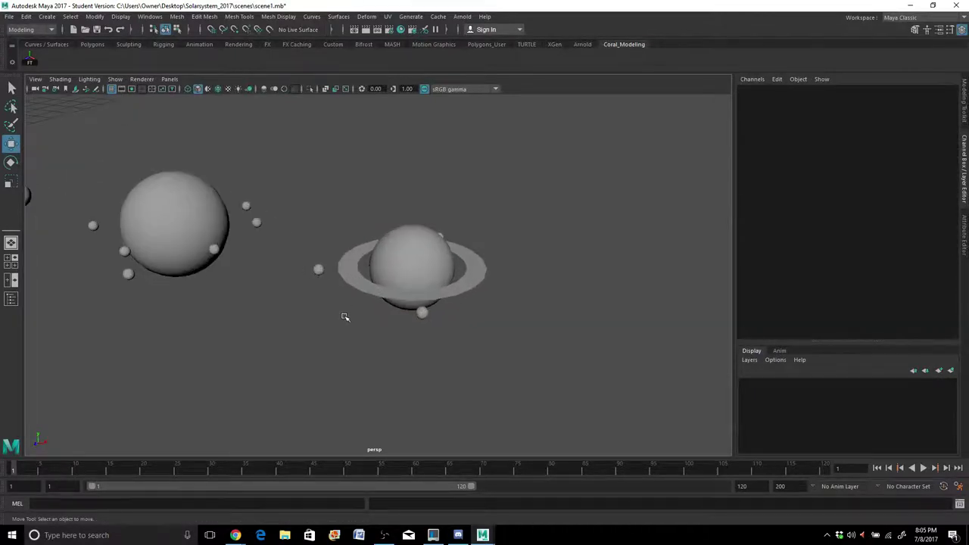
{"action": "scroll", "coordinate": [333, 309], "scroll_direction": "down", "scroll_amount": 5}
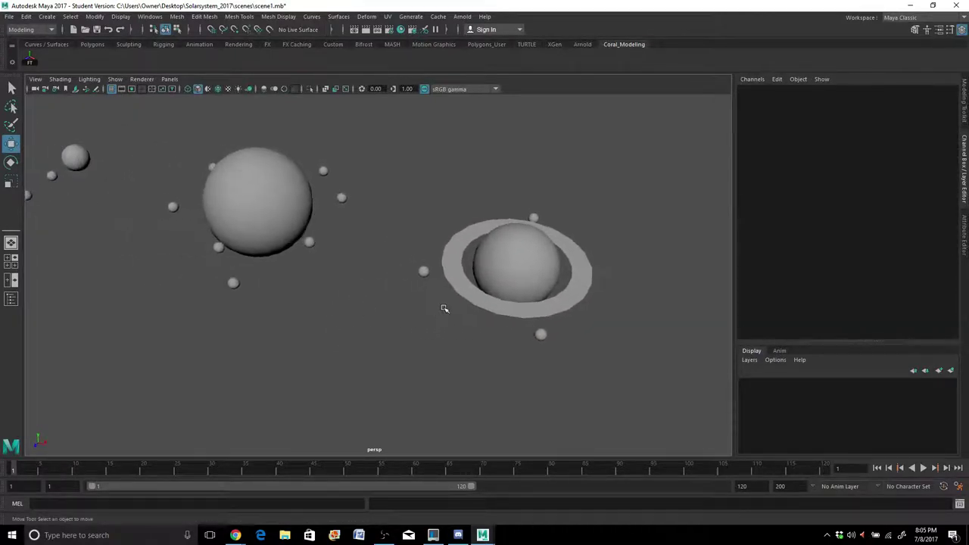
{"action": "scroll", "coordinate": [348, 287], "scroll_direction": "up", "scroll_amount": 4}
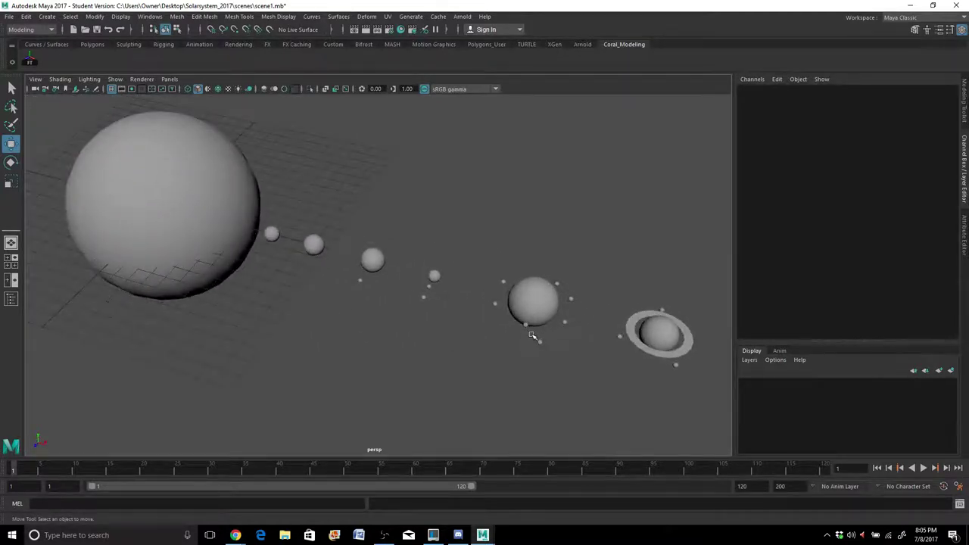
{"action": "scroll", "coordinate": [439, 303], "scroll_direction": "down", "scroll_amount": 3}
{"action": "scroll", "coordinate": [438, 305], "scroll_direction": "up", "scroll_amount": 2}
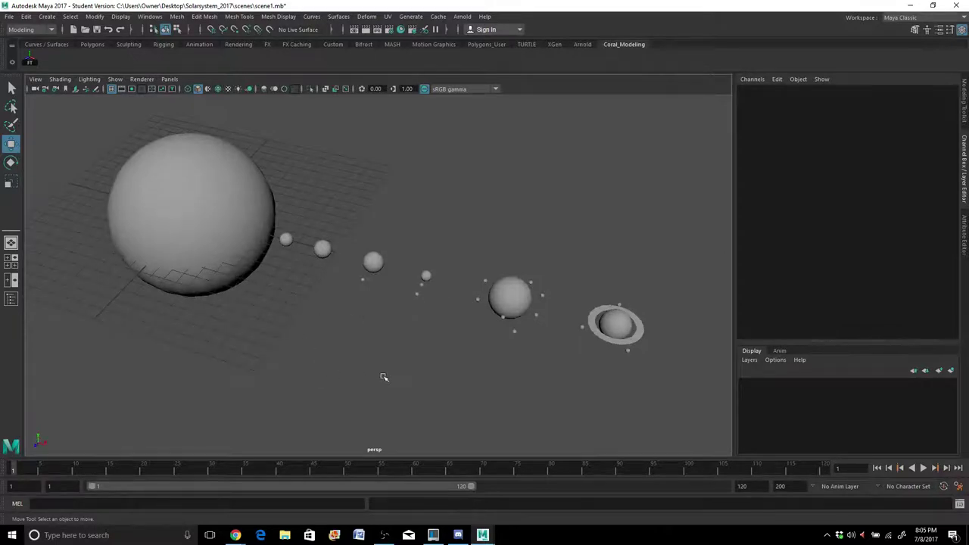
{"action": "mouse_move", "coordinate": [384, 377]}
{"action": "left_mouse_down", "text": "alt"}
{"action": "mouse_move", "coordinate": [398, 364]}
{"action": "mouse_move", "coordinate": [400, 383]}
{"action": "left_mouse_up", "text": "alt"}
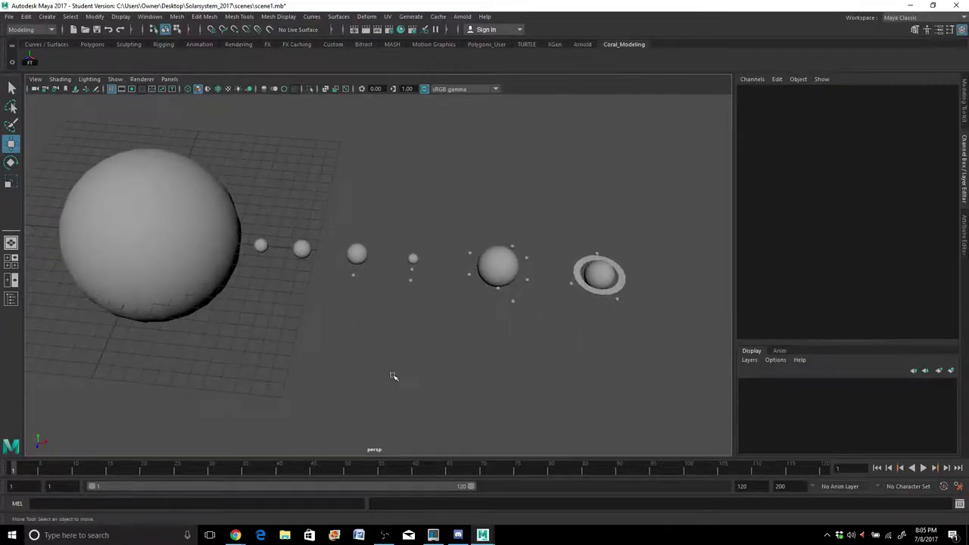
Step: Save the scene to scene1.mb, accepting the student version notice, and return to the Move tool
{"action": "left_click", "coordinate": [8, 16]}
{"action": "left_click", "coordinate": [34, 58]}
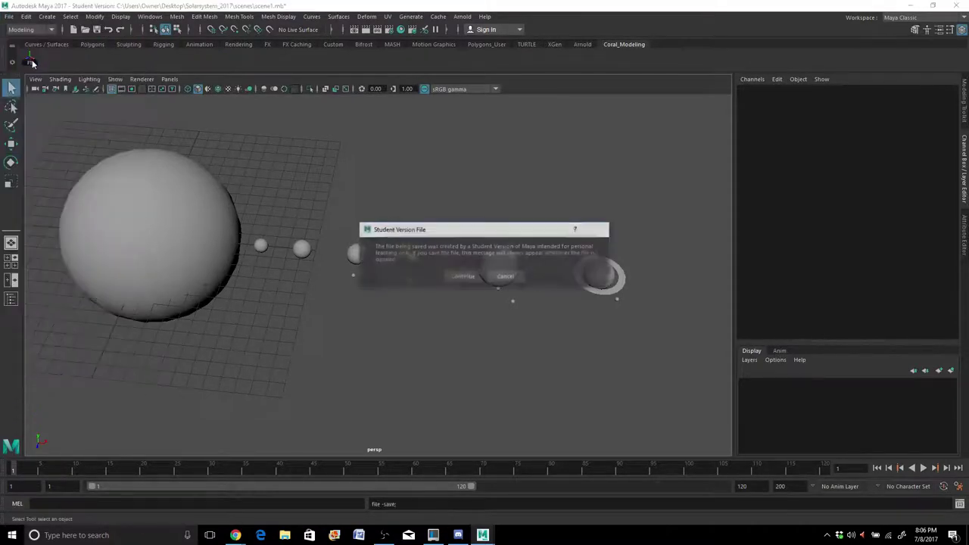
{"action": "left_click", "coordinate": [461, 277]}
{"action": "key", "text": "w"}
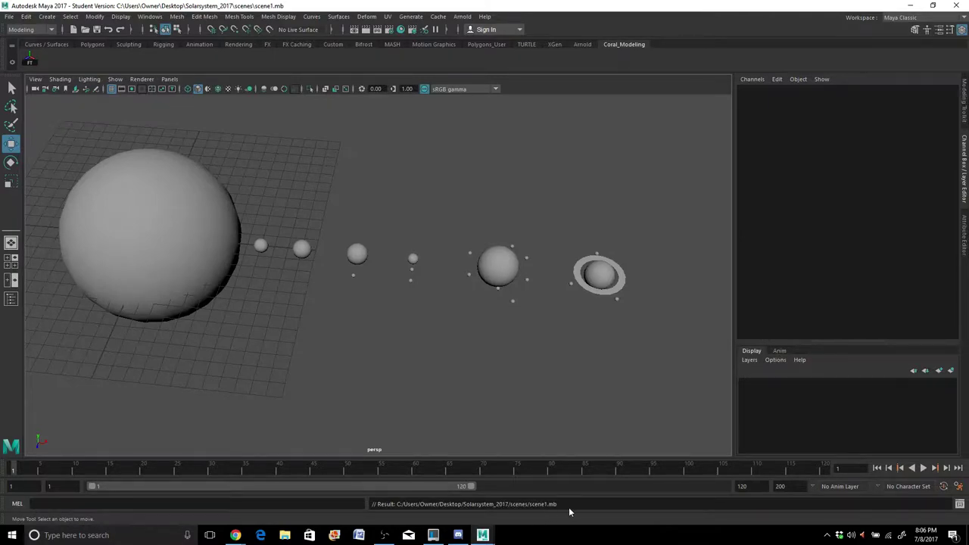
{"action": "left_click", "coordinate": [406, 408]}
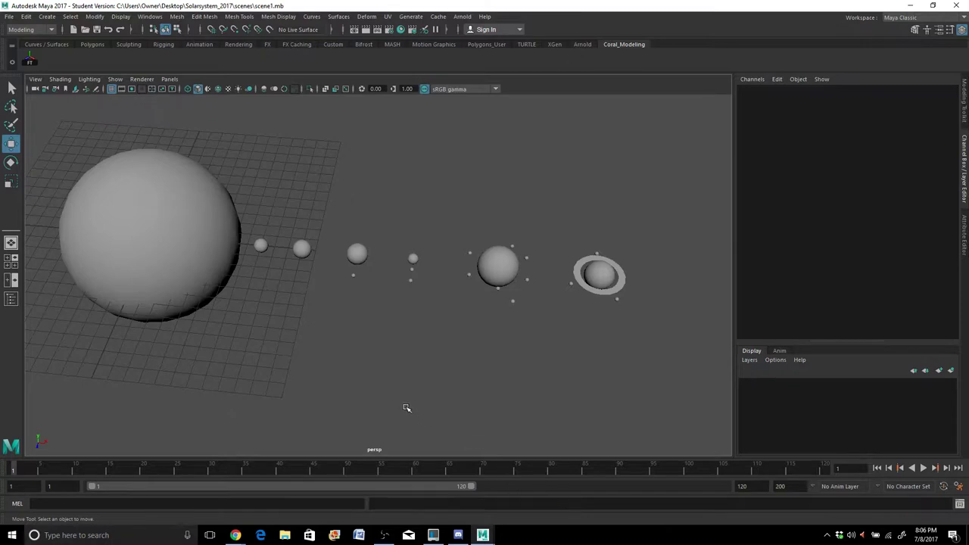
{"action": "scroll", "coordinate": [401, 408], "scroll_direction": "down", "scroll_amount": 3}
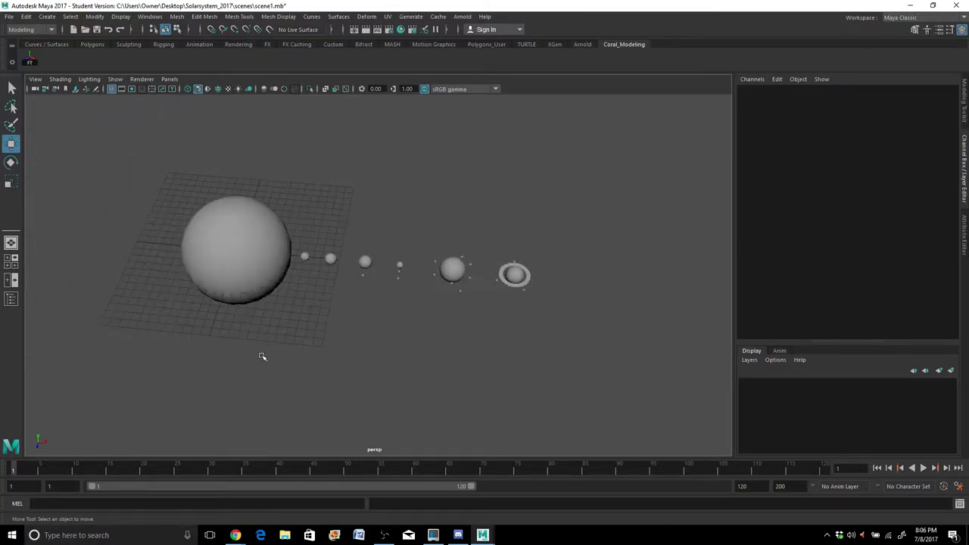
{"action": "left_click_drag", "start_coordinate": [262, 357], "coordinate": [285, 334], "text": "alt"}
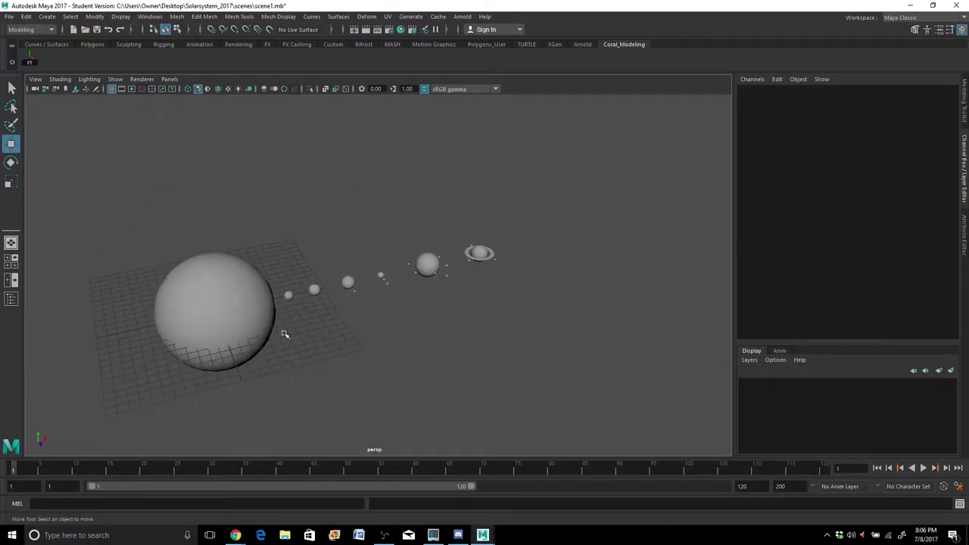